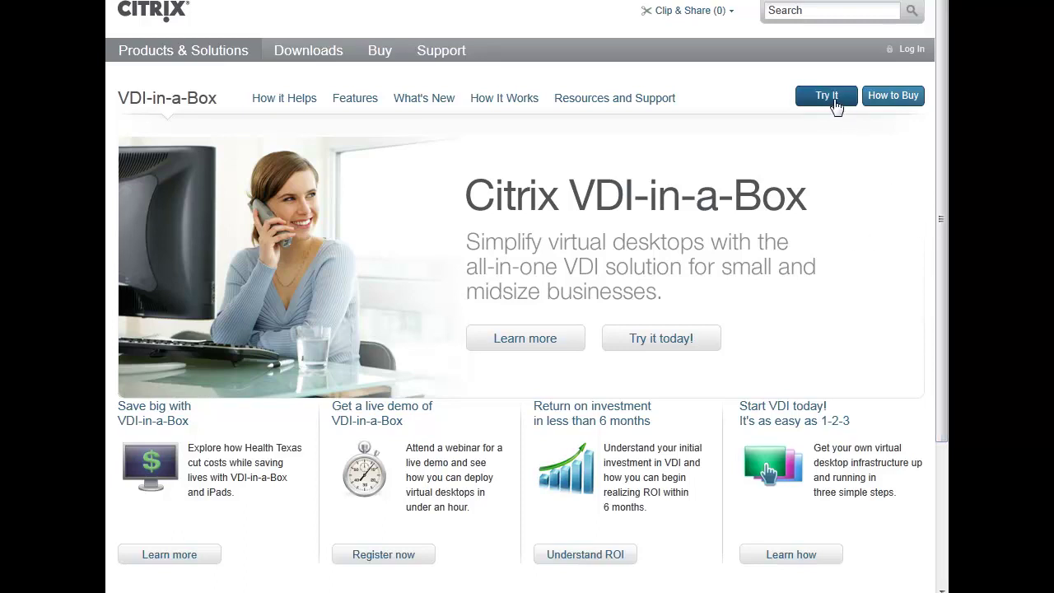
Open the VDI-in-a-Box free trial page, then bring the vSphere Client forward
{"action": "left_click", "coordinate": [827, 97]}
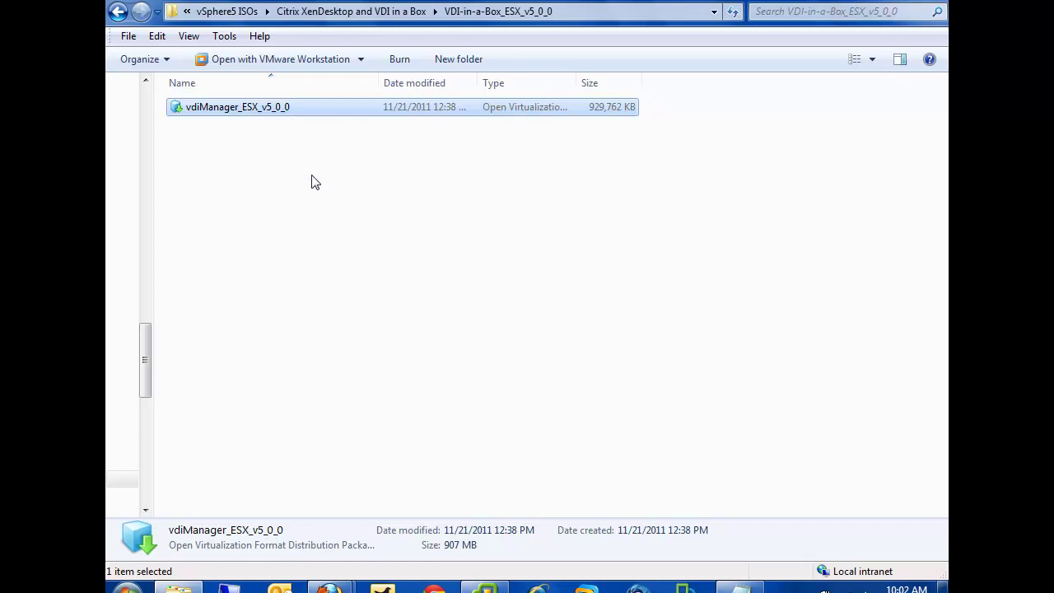
{"action": "left_click", "coordinate": [486, 587]}
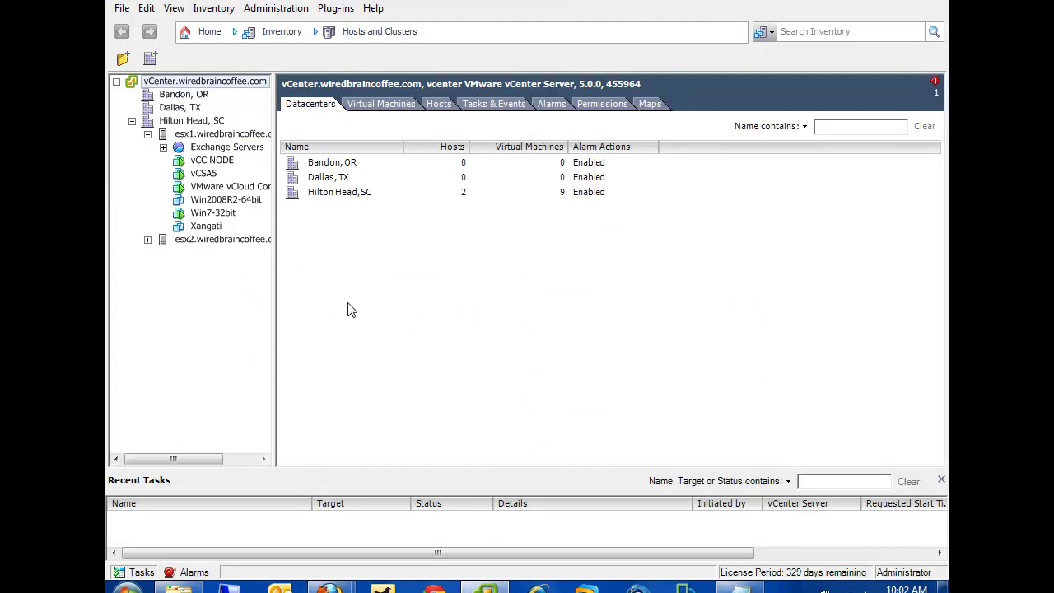
Deploy an OVF template using vdiManager_ESX_v5_0_0 from the VDI-in-a-Box_ESX_v5_0_0 folder as the source
{"action": "left_click", "coordinate": [122, 9]}
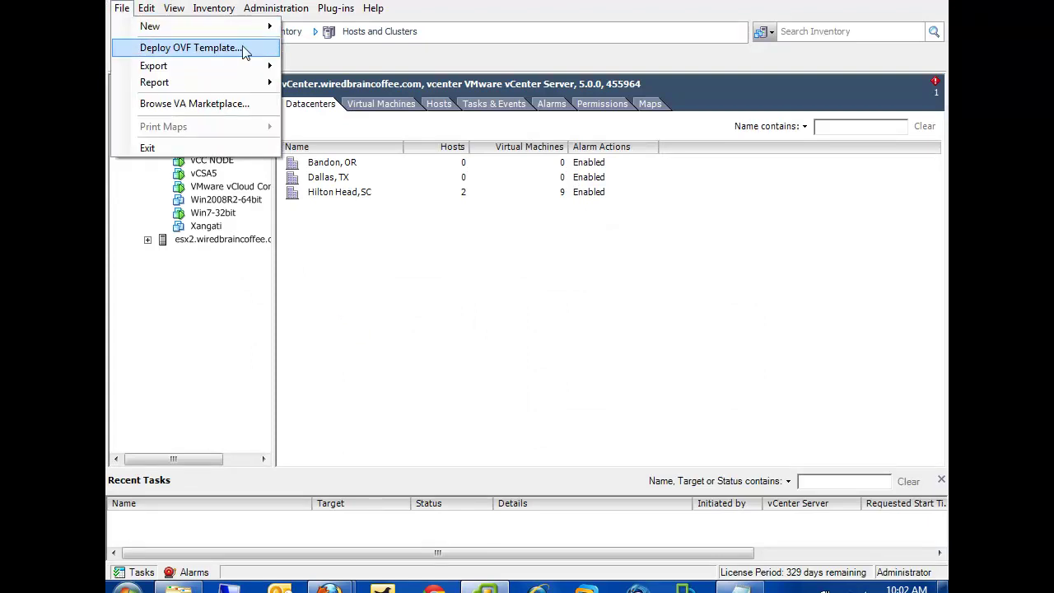
{"action": "left_click", "coordinate": [244, 50]}
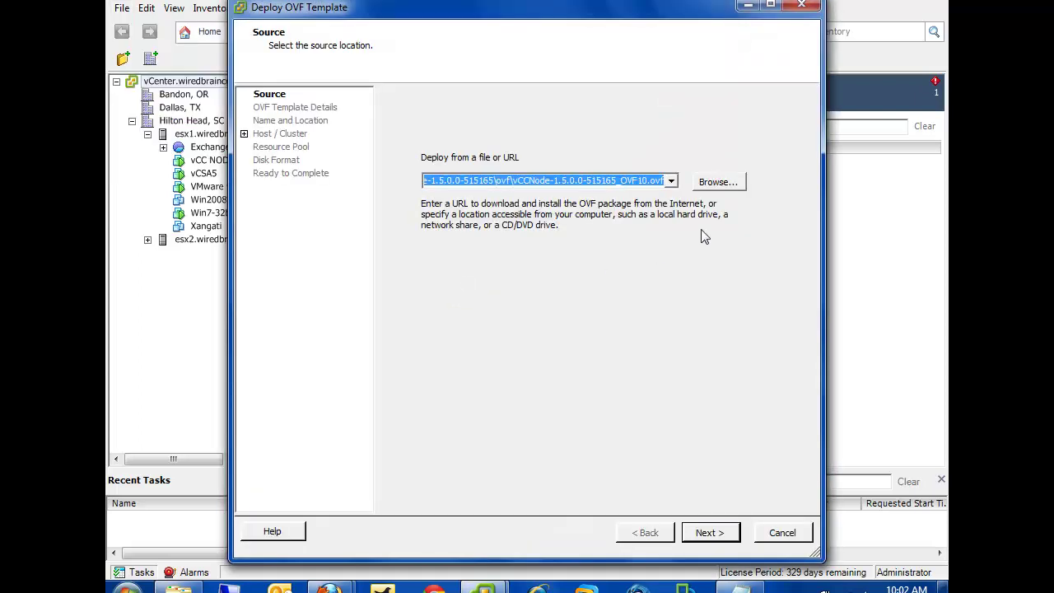
{"action": "left_click", "coordinate": [718, 183]}
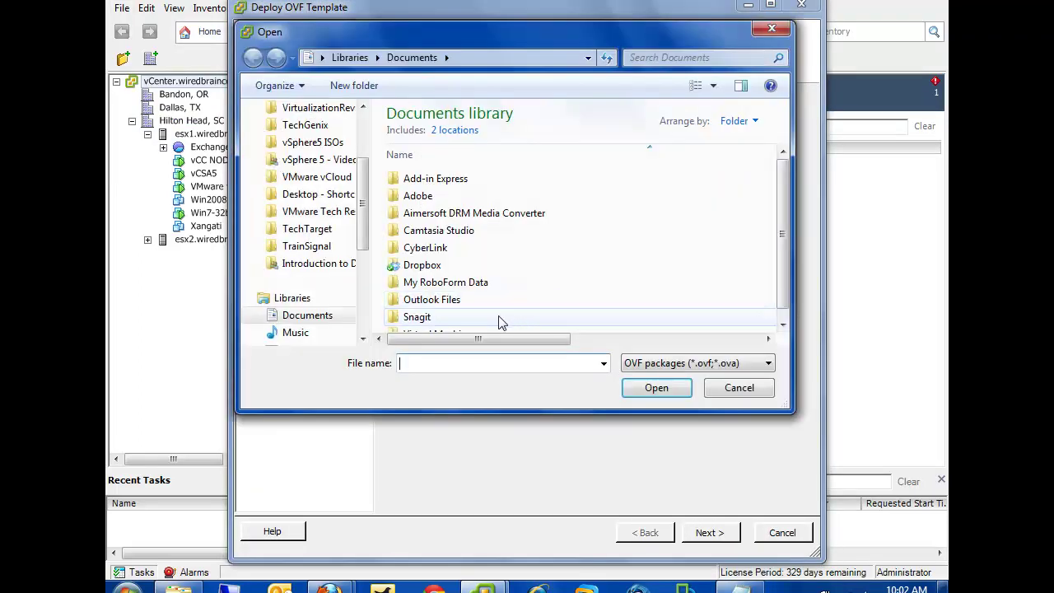
{"action": "left_click", "coordinate": [339, 144]}
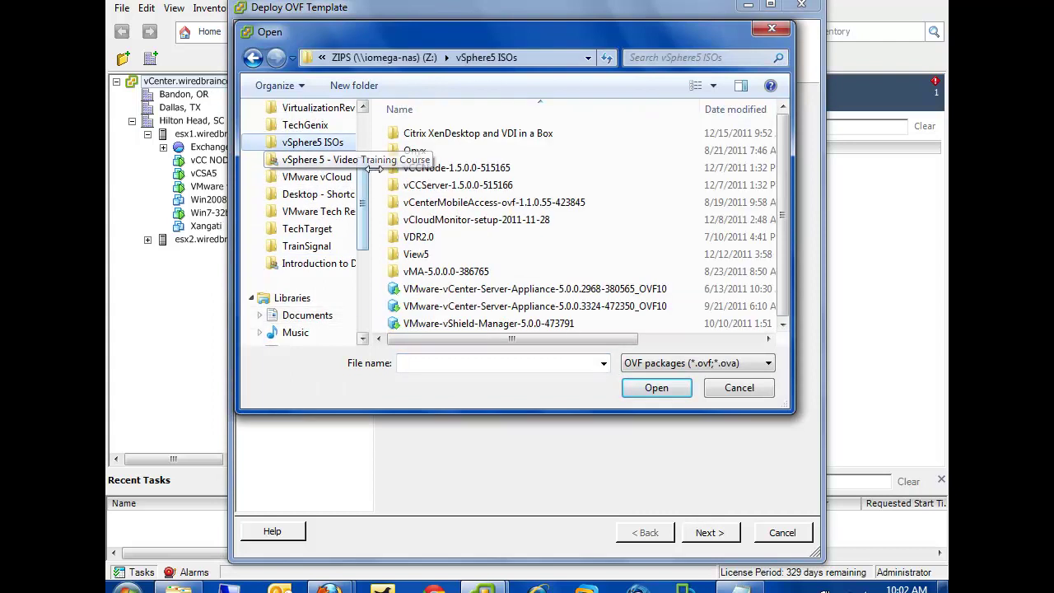
{"action": "double_click", "coordinate": [453, 136]}
{"action": "double_click", "coordinate": [454, 136]}
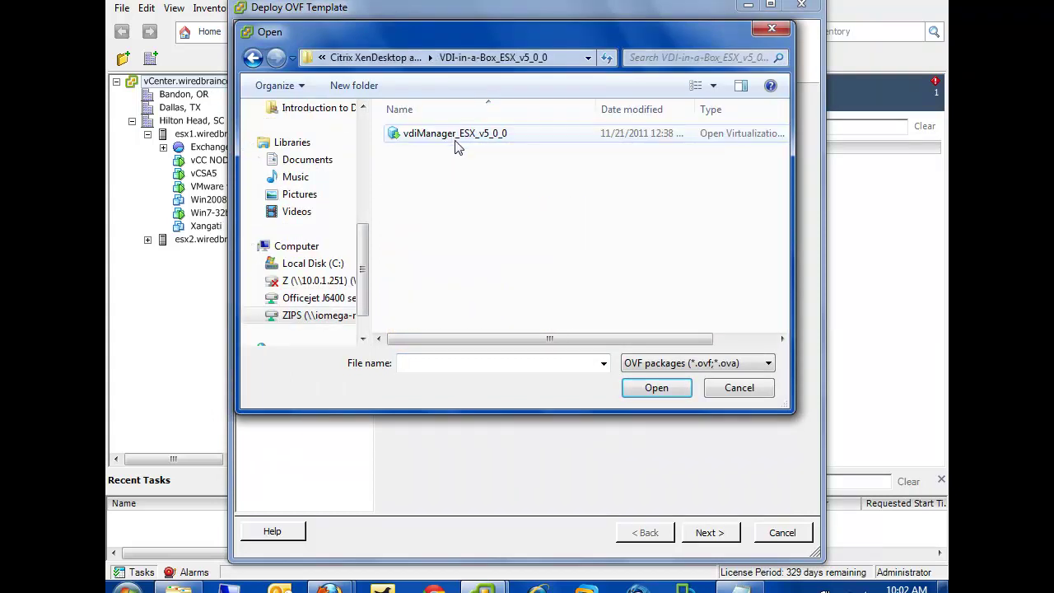
{"action": "left_click", "coordinate": [455, 136]}
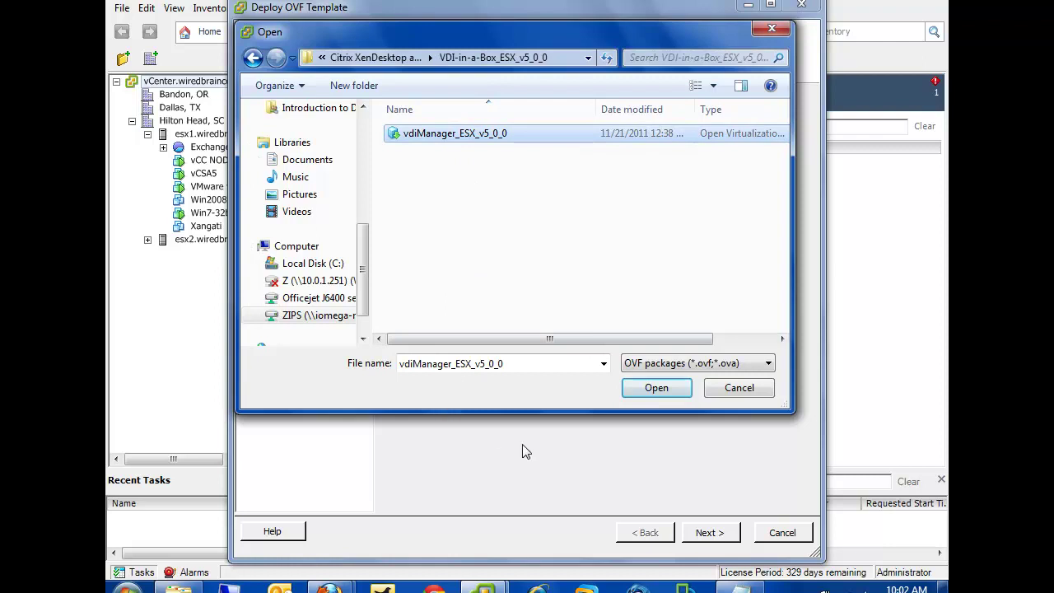
{"action": "left_click", "coordinate": [658, 389]}
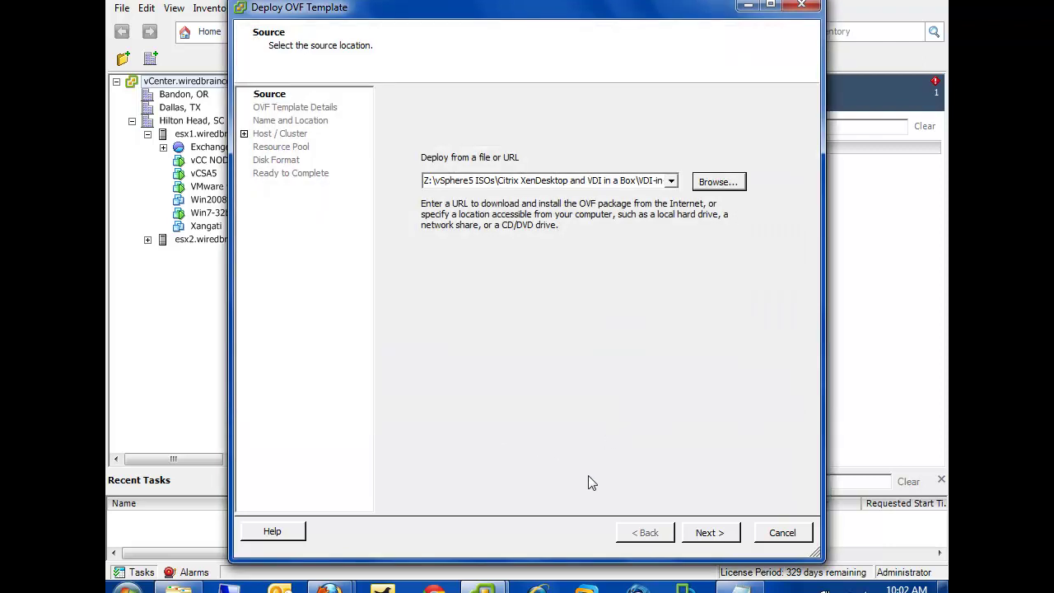
{"action": "left_click", "coordinate": [713, 533]}
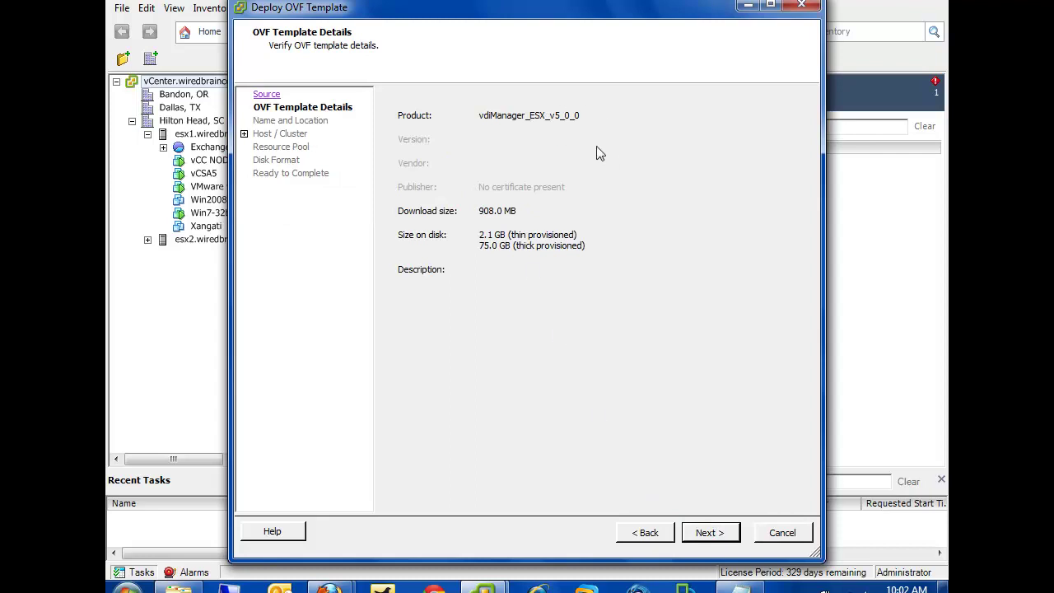
Name the appliance VDI-in-a-Box, place it in Hilton Head, SC, on host esx1.wiredbraincoffee.com
{"action": "left_click", "coordinate": [725, 537]}
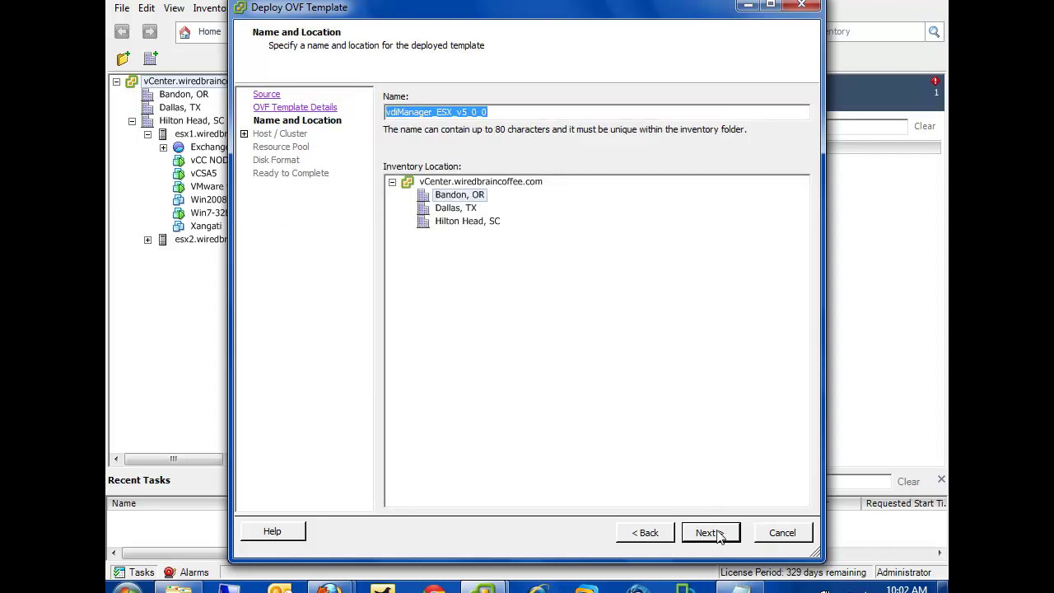
{"action": "type", "text": "VDI-in-a-Box"}
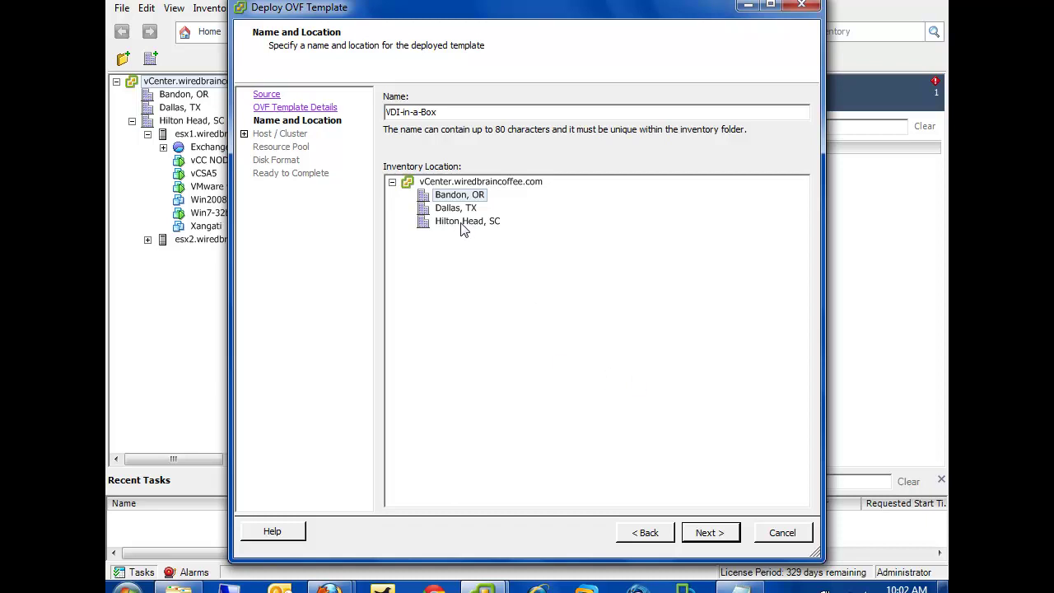
{"action": "left_click", "coordinate": [464, 222]}
{"action": "left_click", "coordinate": [710, 533]}
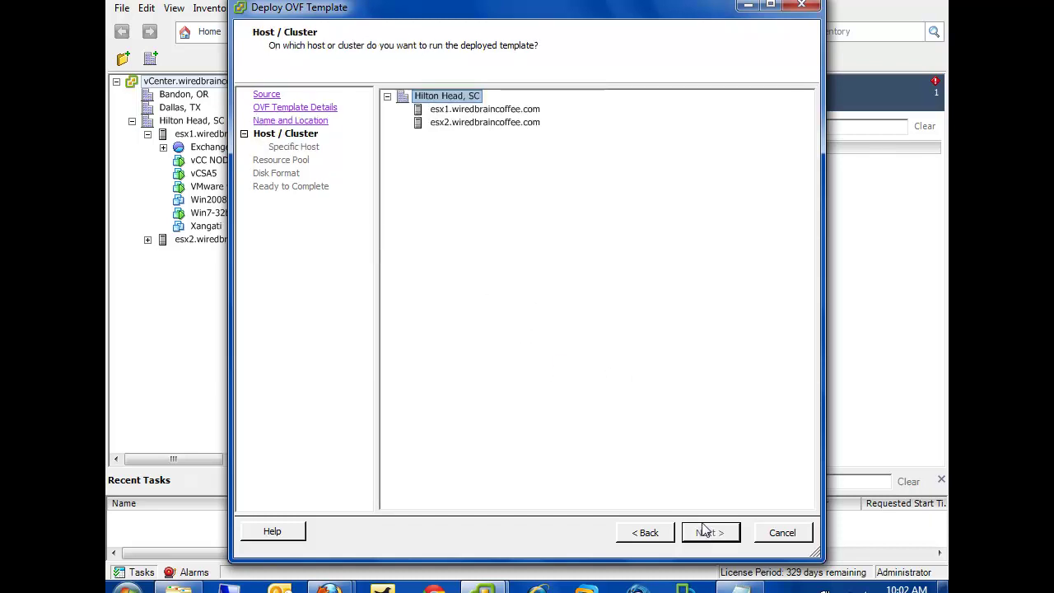
{"action": "left_click", "coordinate": [467, 112]}
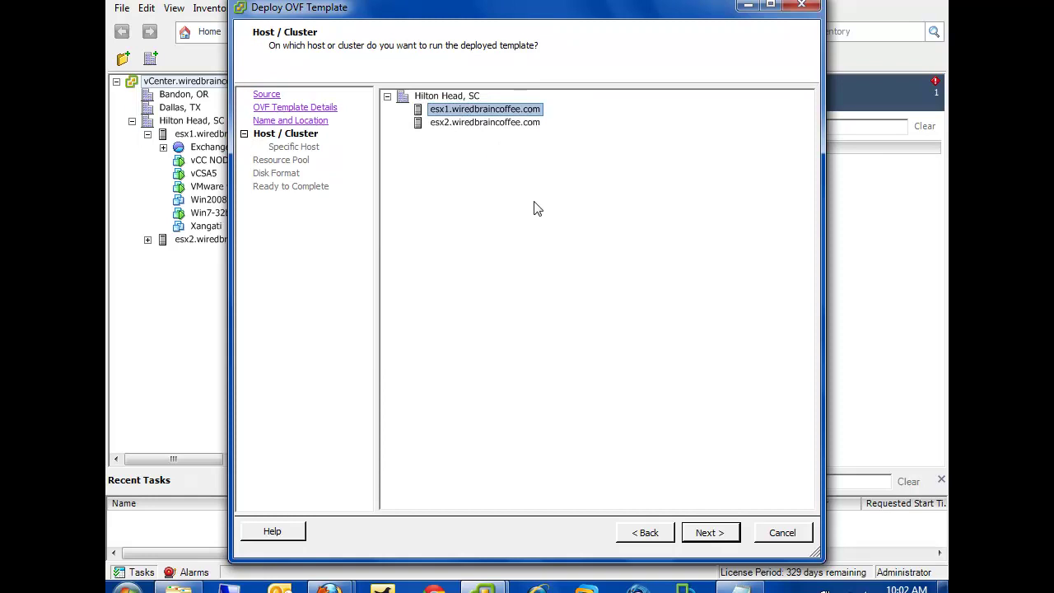
{"action": "left_click", "coordinate": [712, 533]}
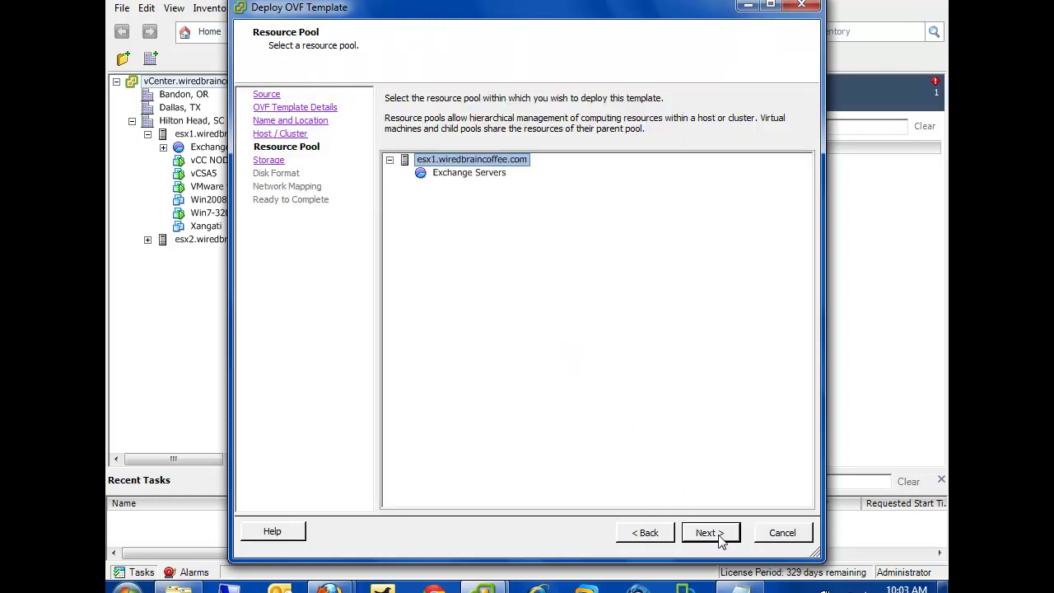
Store it thin-provisioned on ESX1-Local-2TB with VM Network, power on after deployment, and finish
{"action": "left_click", "coordinate": [718, 536]}
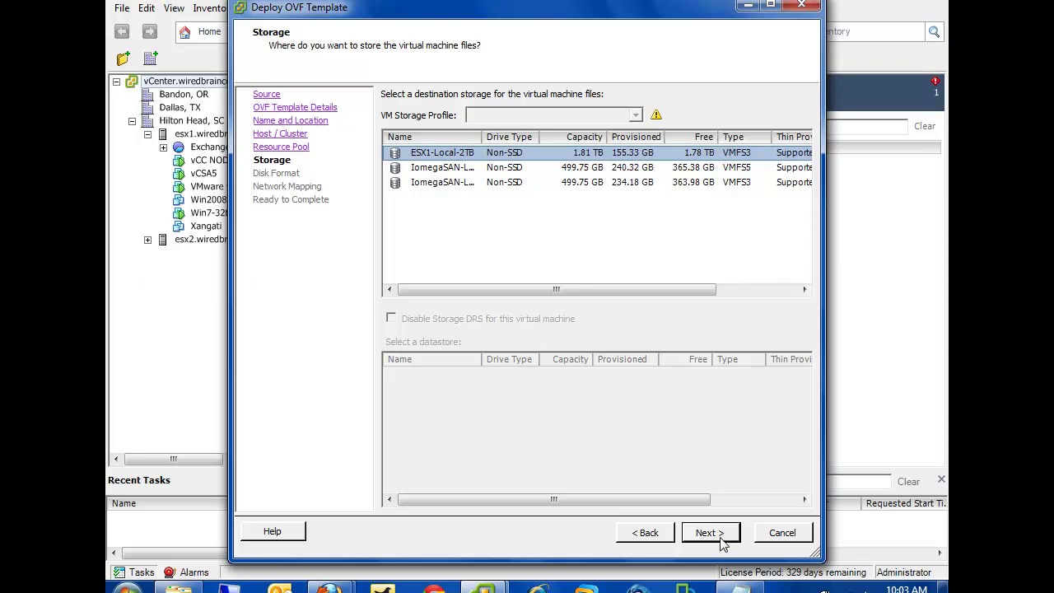
{"action": "left_click", "coordinate": [710, 533]}
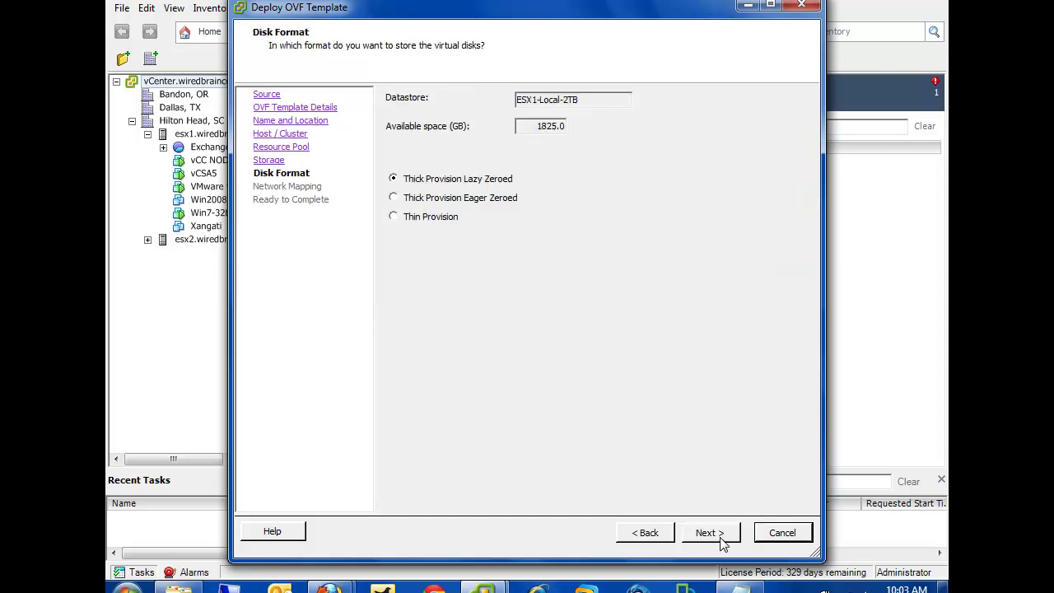
{"action": "left_click", "coordinate": [445, 222]}
{"action": "left_click", "coordinate": [709, 533]}
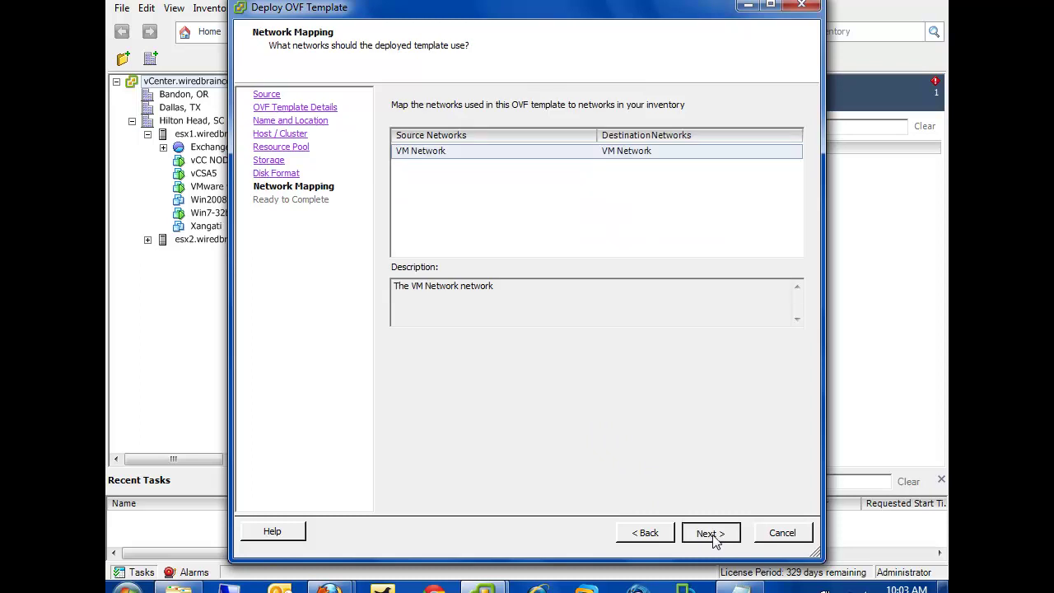
{"action": "left_click", "coordinate": [713, 540]}
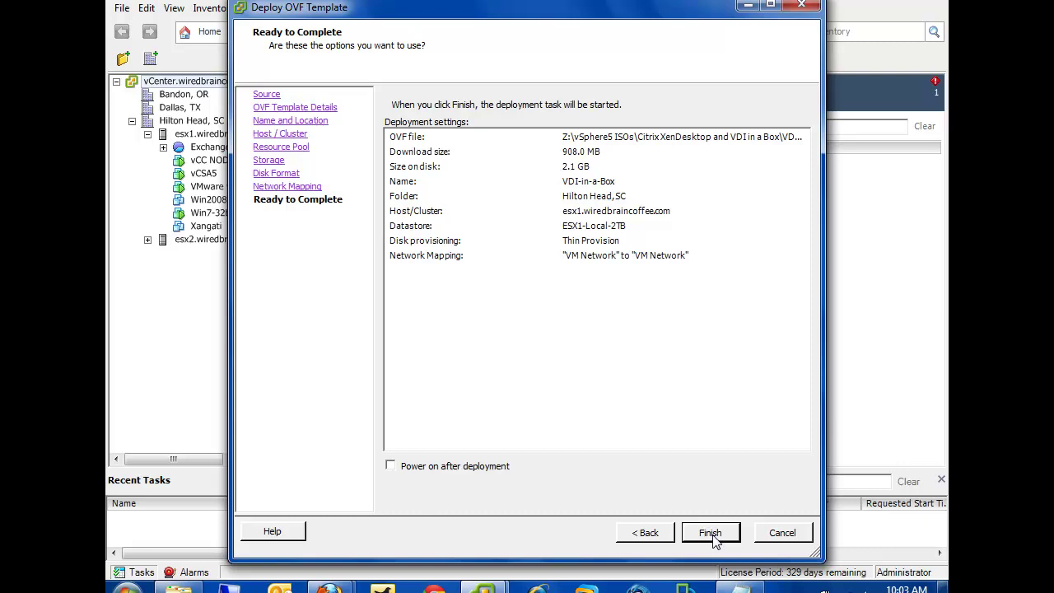
{"action": "left_click", "coordinate": [390, 466]}
{"action": "left_click", "coordinate": [712, 534]}
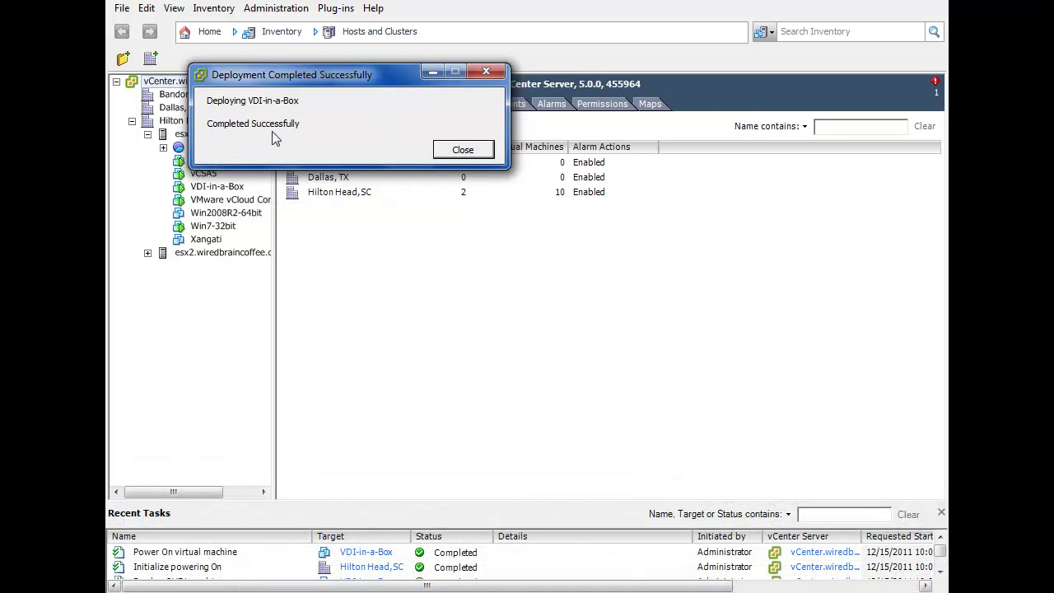
Close the deployment success dialog and view the VDI-in-a-Box VM summary under esx1
{"action": "left_click", "coordinate": [471, 154]}
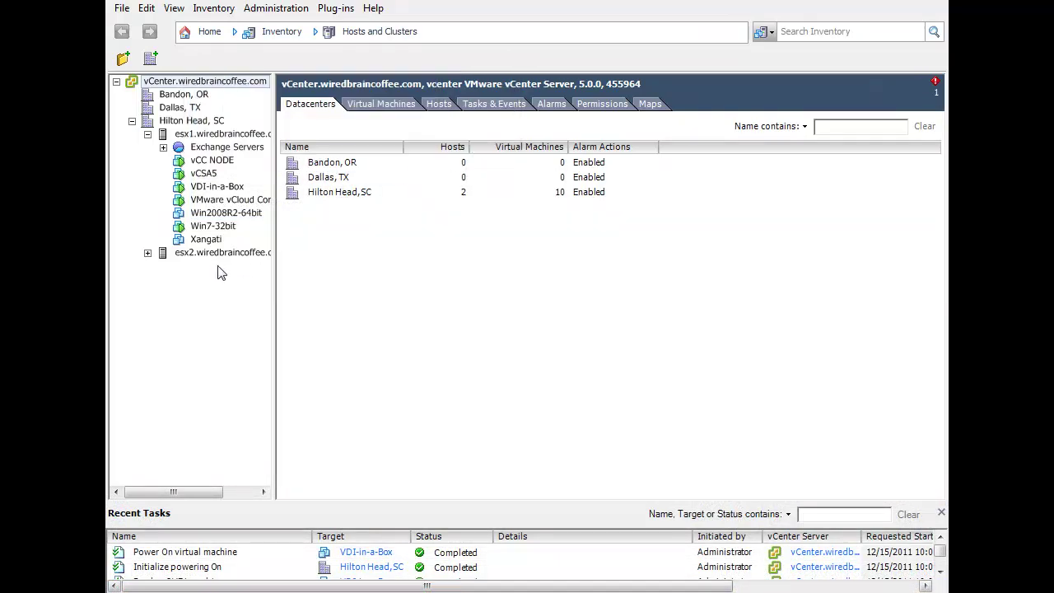
{"action": "left_click", "coordinate": [209, 188]}
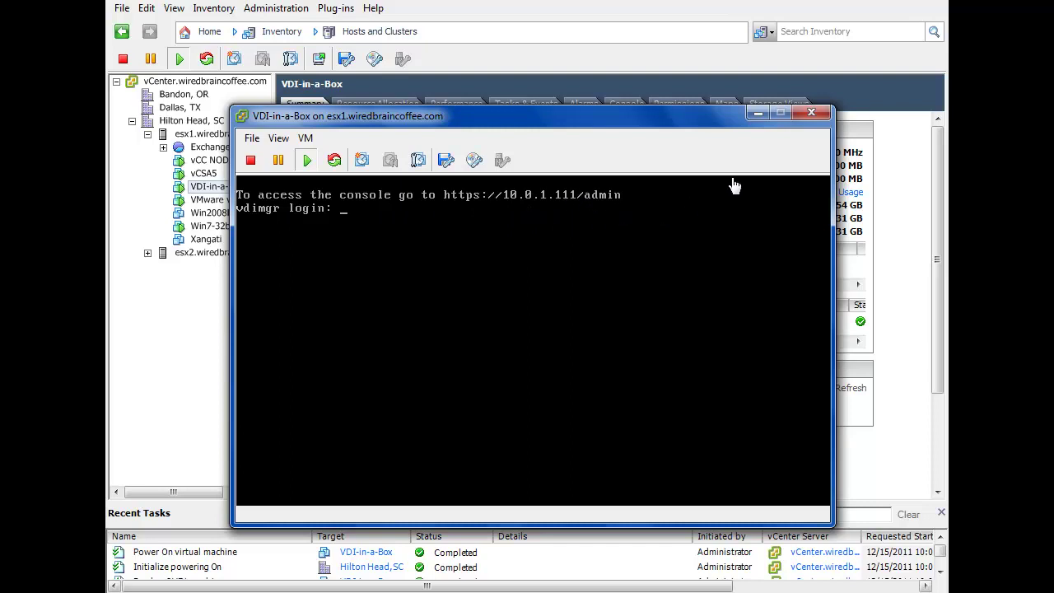
{"action": "left_click", "coordinate": [812, 114]}
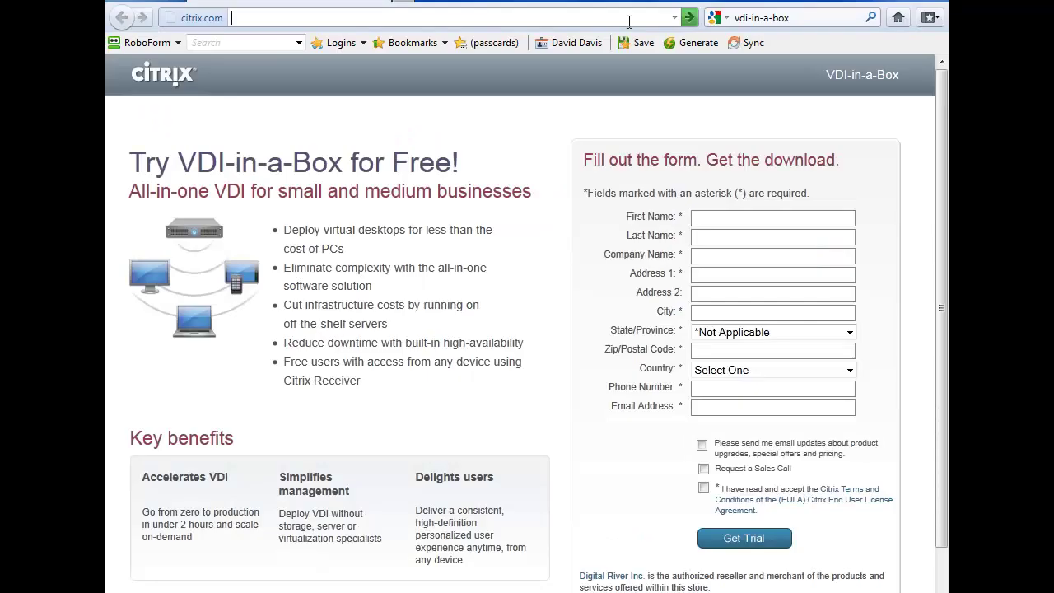
{"action": "type", "text": "https"}
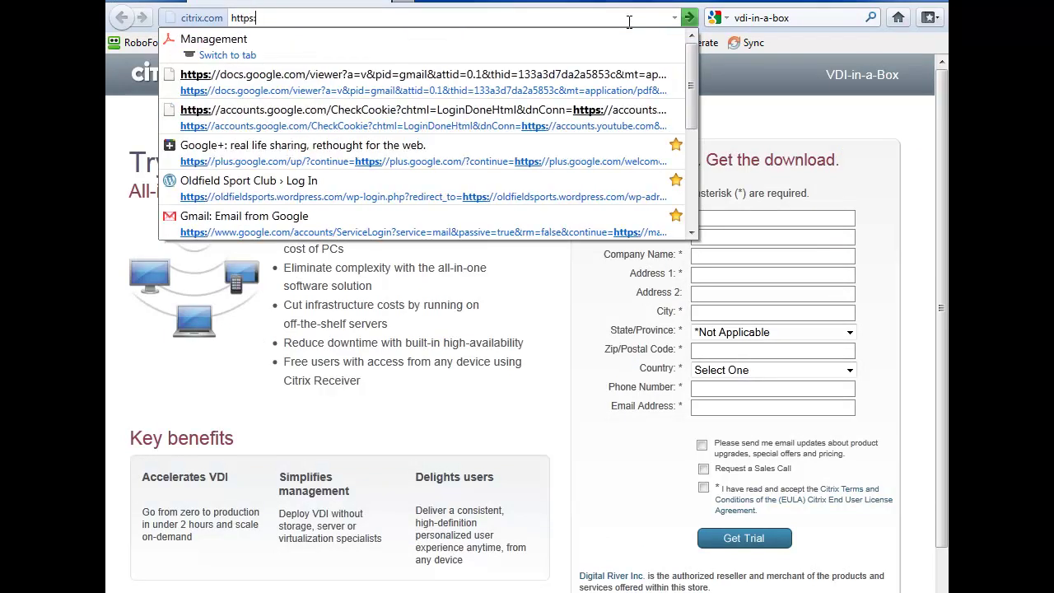
{"action": "type", "text": "://10.0.1."}
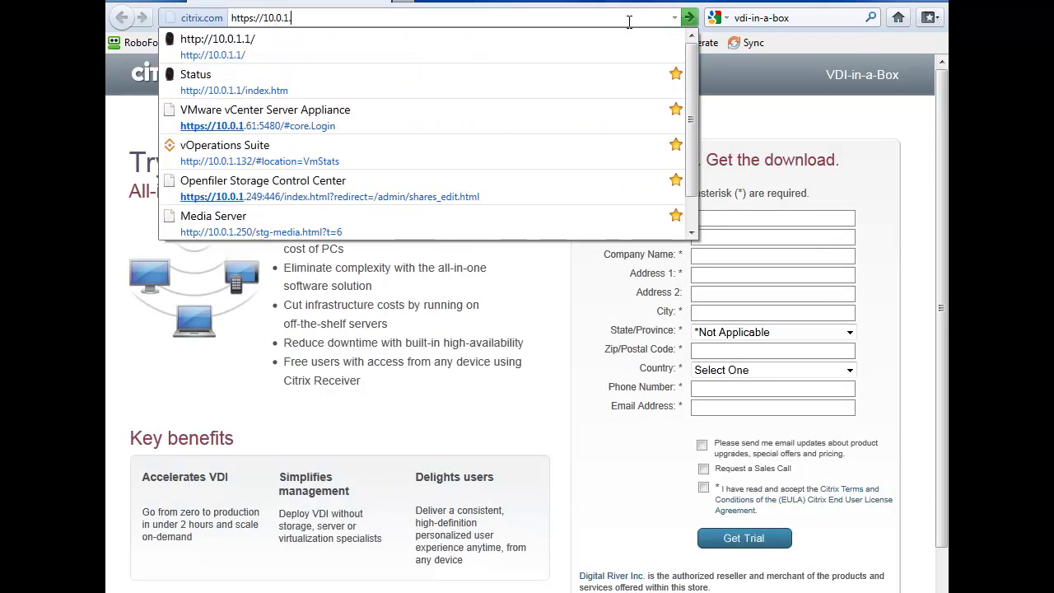
{"action": "type", "text": "111/admin"}
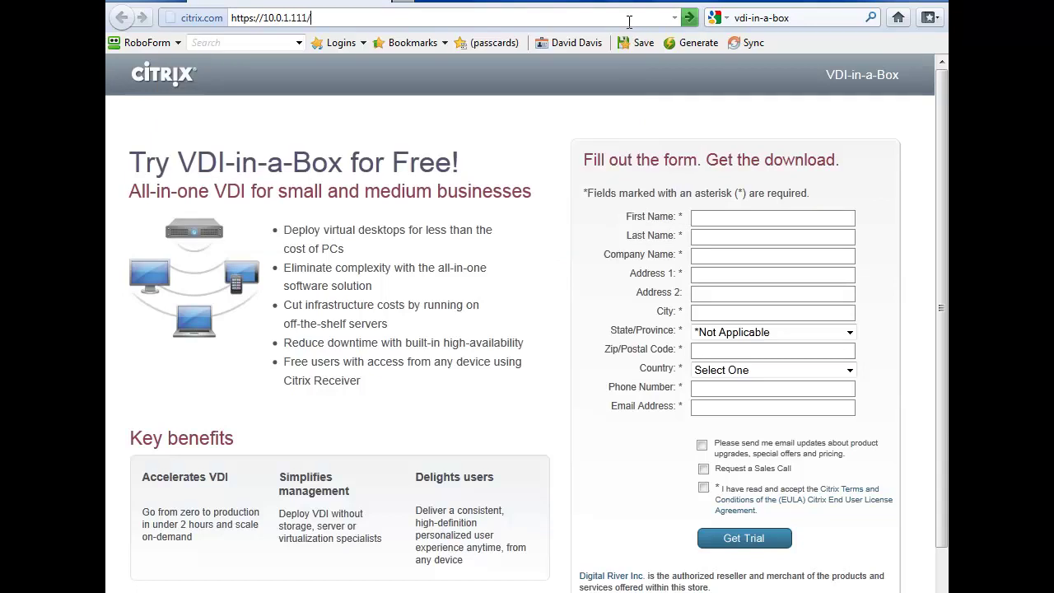
{"action": "key", "text": "Return"}
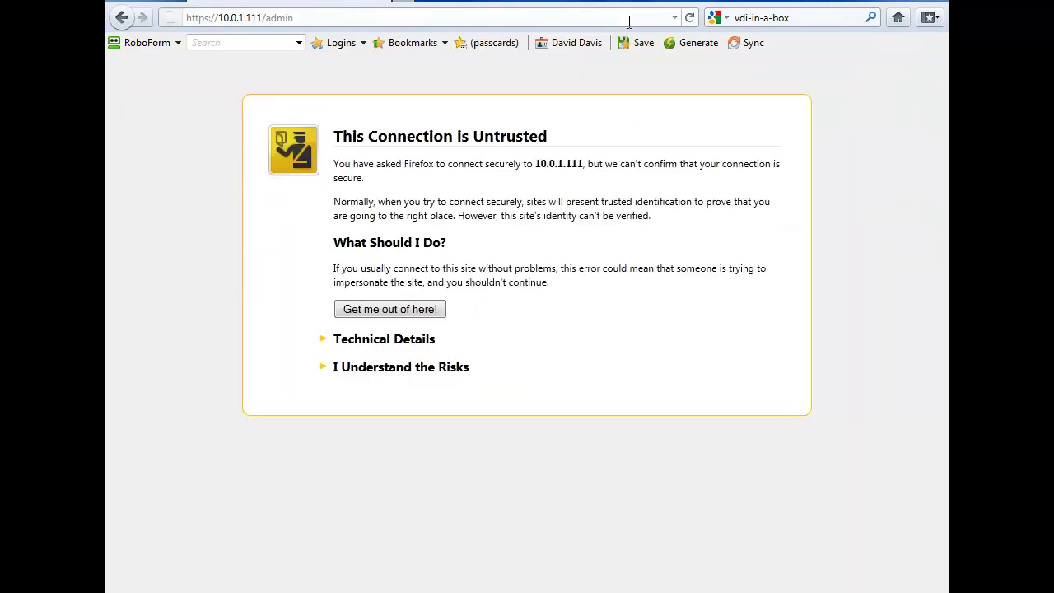
{"action": "left_click_drag", "start_coordinate": [366, 367], "coordinate": [372, 368]}
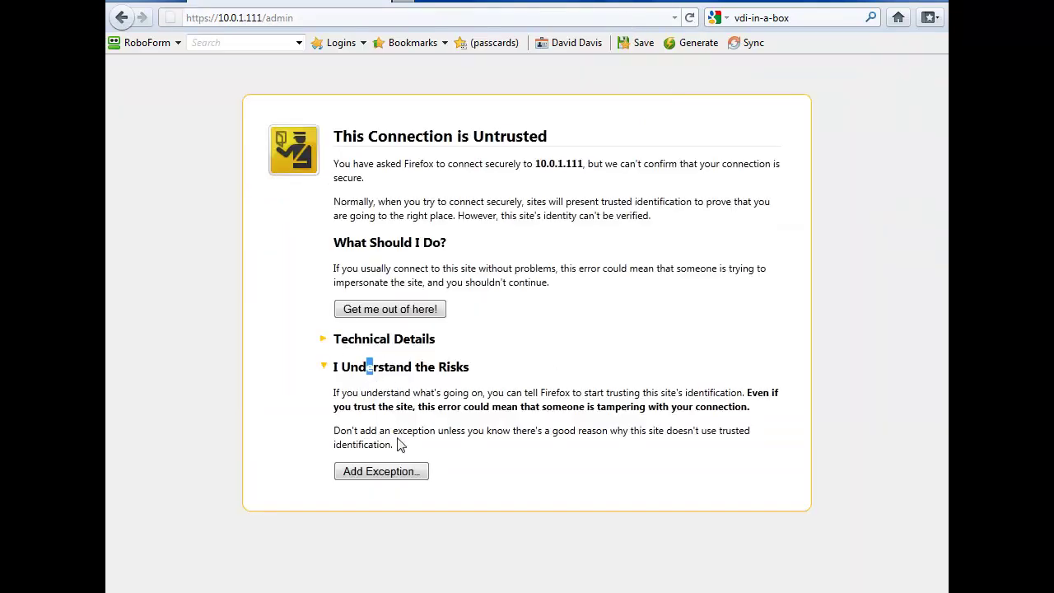
{"action": "left_click", "coordinate": [383, 475]}
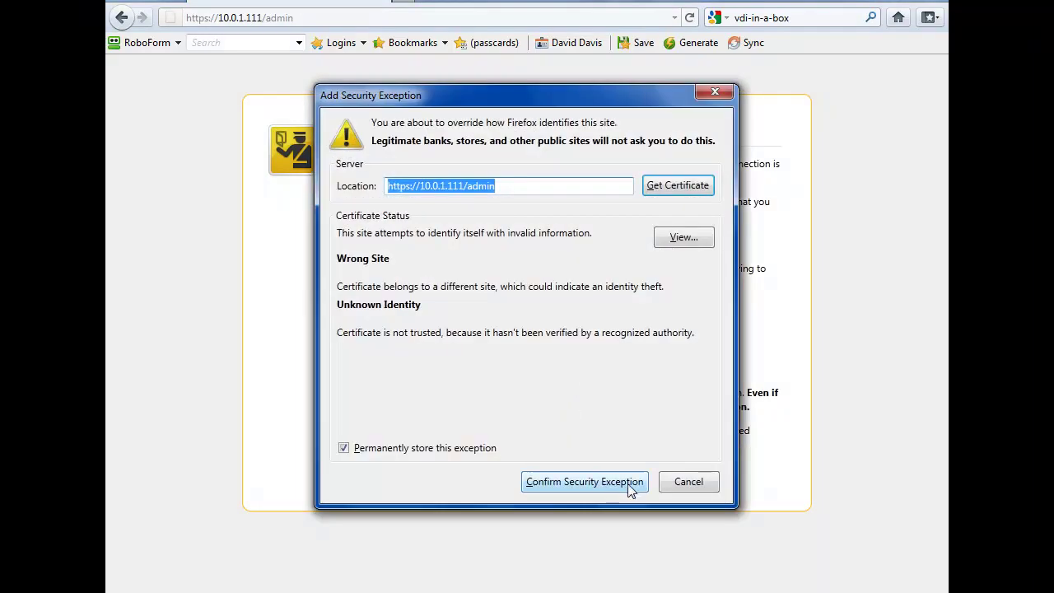
{"action": "left_click", "coordinate": [582, 486]}
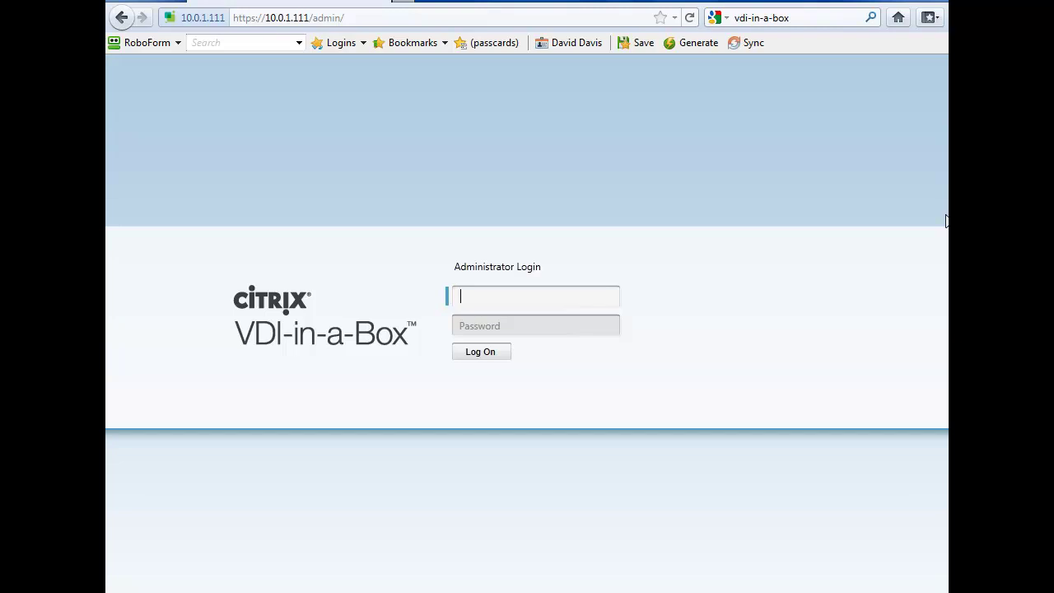
Log on to the VDI-in-a-Box console with the administrator username and password
{"action": "type", "text": "vdiadmin"}
{"action": "key", "text": "Tab"}
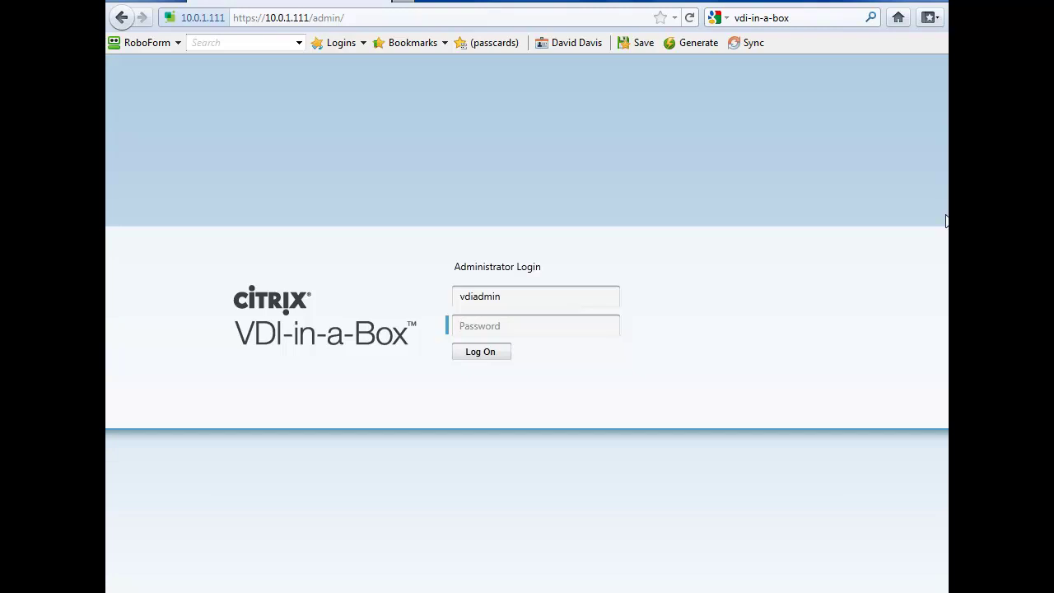
{"action": "type", "text": "••••••"}
{"action": "left_click", "coordinate": [486, 354]}
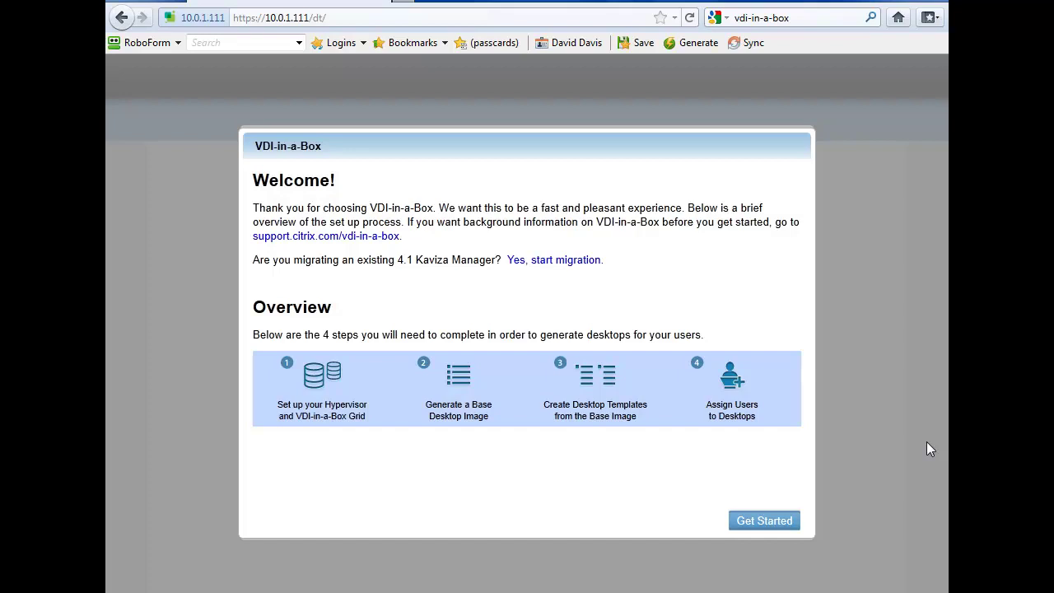
Begin the guided setup and continue past the Set up your Hypervisor page
{"action": "left_click", "coordinate": [772, 521]}
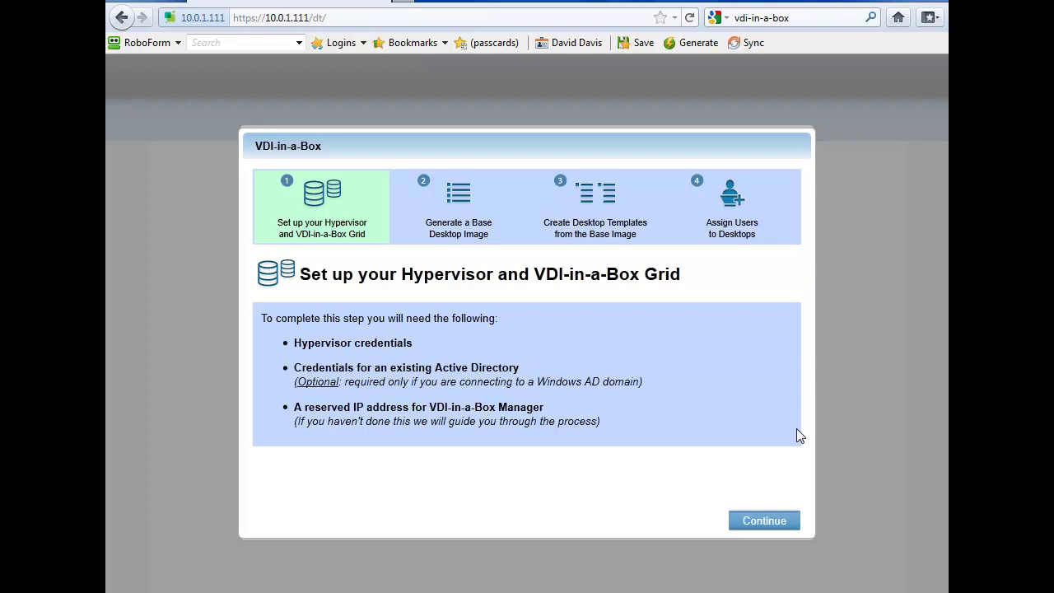
{"action": "left_click", "coordinate": [760, 519]}
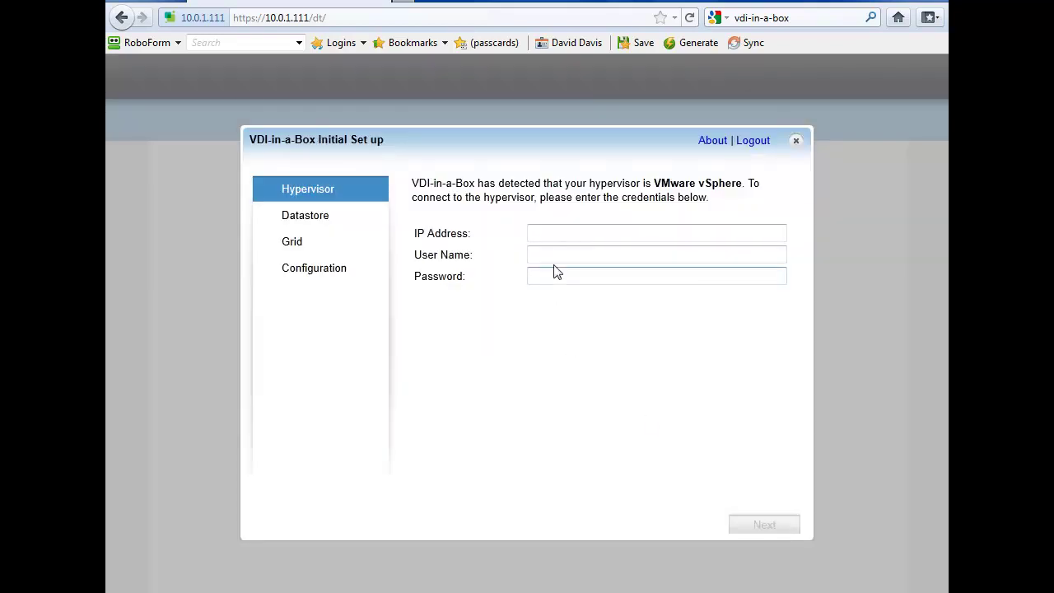
Connect to the hypervisor at 10.0.1.11 as root with its password, declining to save the login
{"action": "left_click", "coordinate": [541, 235]}
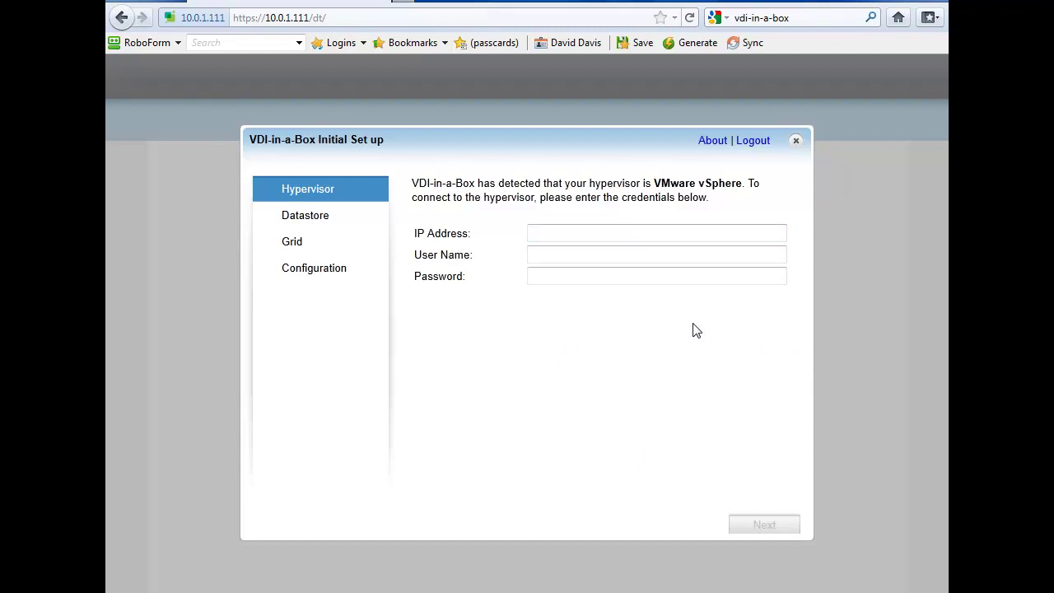
{"action": "left_click", "coordinate": [539, 238]}
{"action": "type", "text": "10.0.1.11"}
{"action": "key", "text": "Tab"}
{"action": "type", "text": "root"}
{"action": "key", "text": "Tab"}
{"action": "type", "text": "**********"}
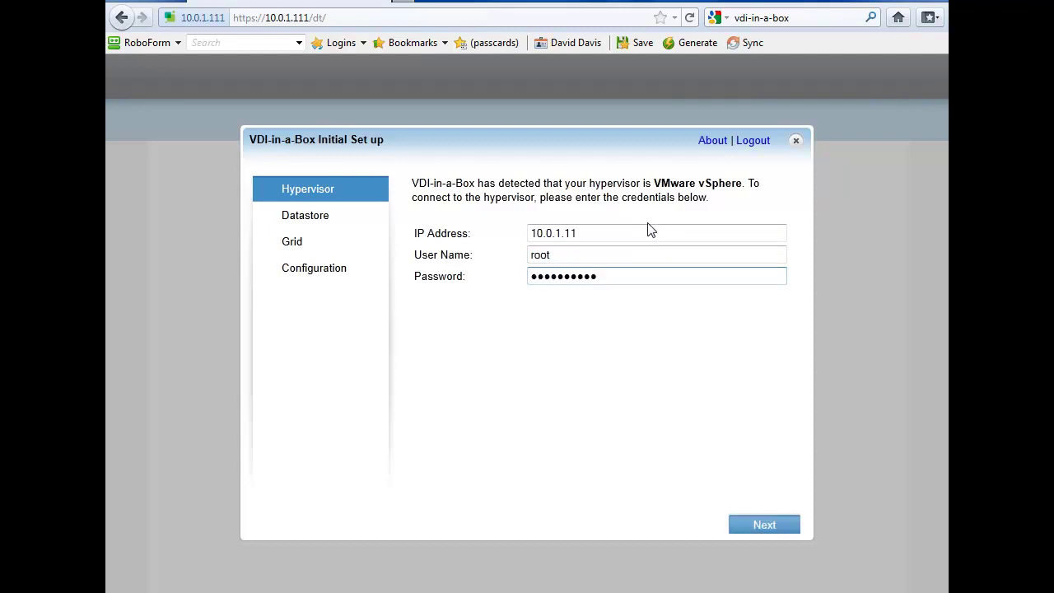
{"action": "left_click", "coordinate": [735, 525]}
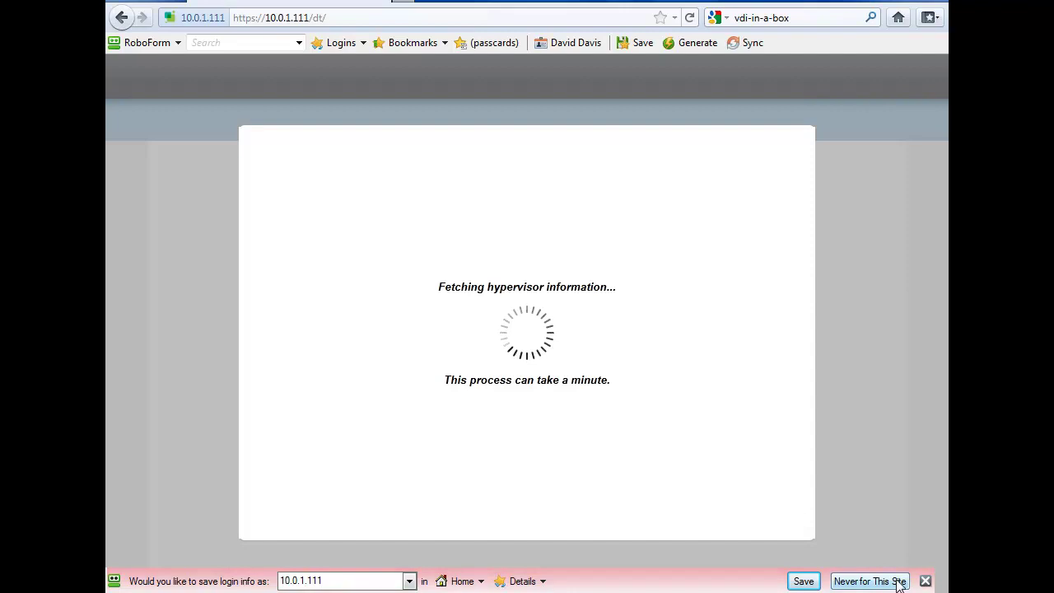
{"action": "left_click", "coordinate": [899, 583]}
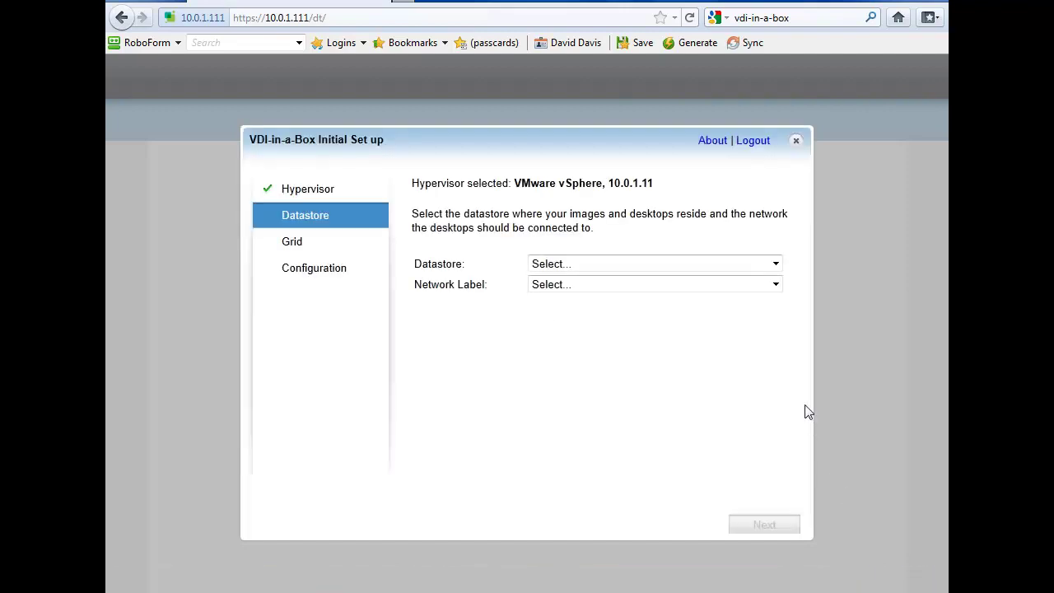
Use datastore ESX1-Local-2TB and network VM Network for desktops
{"action": "left_click", "coordinate": [777, 265]}
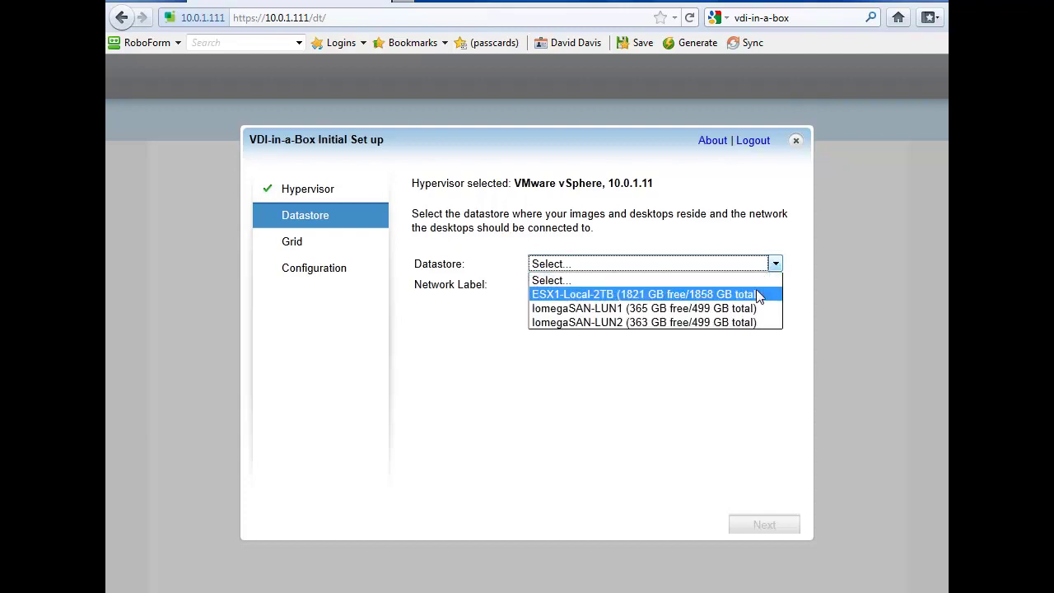
{"action": "left_click", "coordinate": [760, 295]}
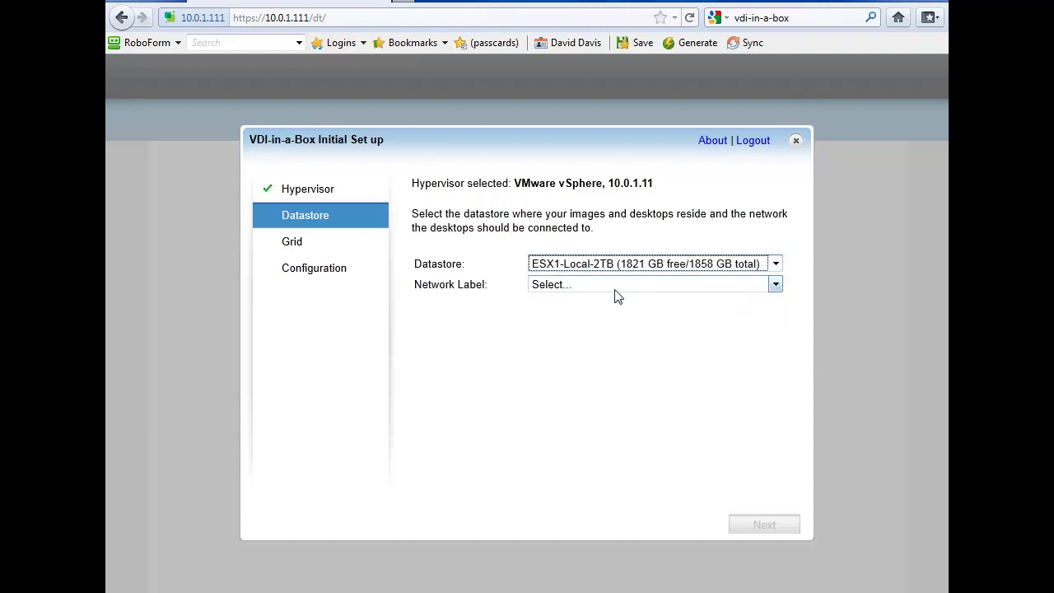
{"action": "left_click", "coordinate": [776, 285]}
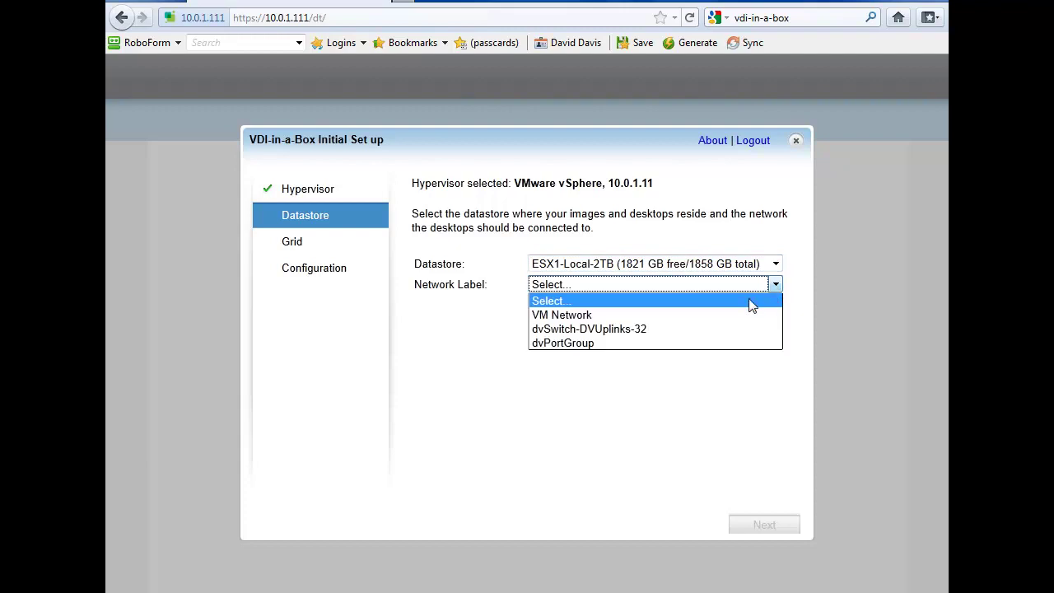
{"action": "left_click", "coordinate": [577, 319]}
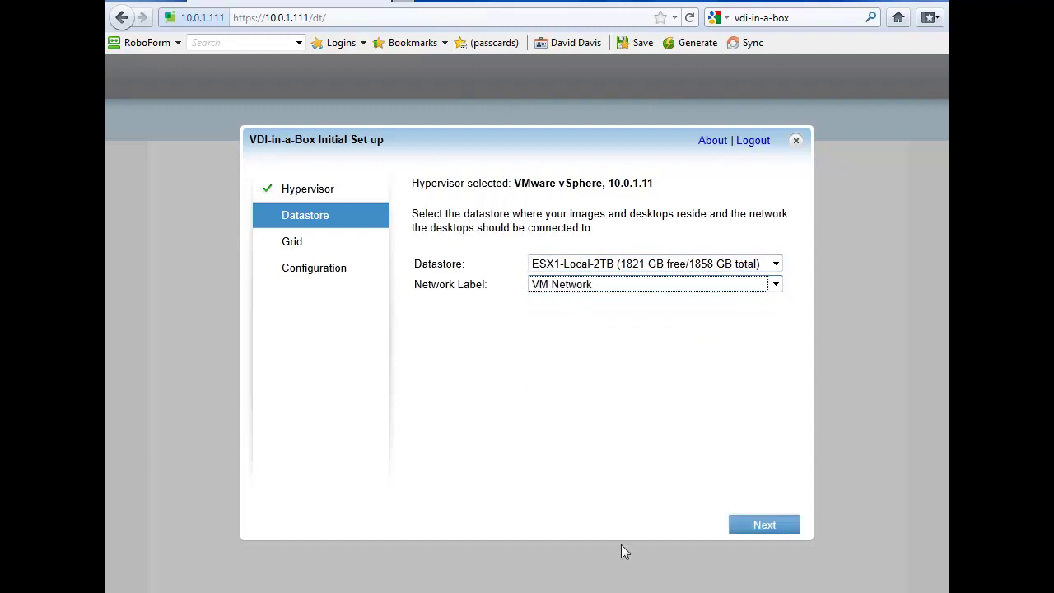
{"action": "left_click", "coordinate": [780, 525]}
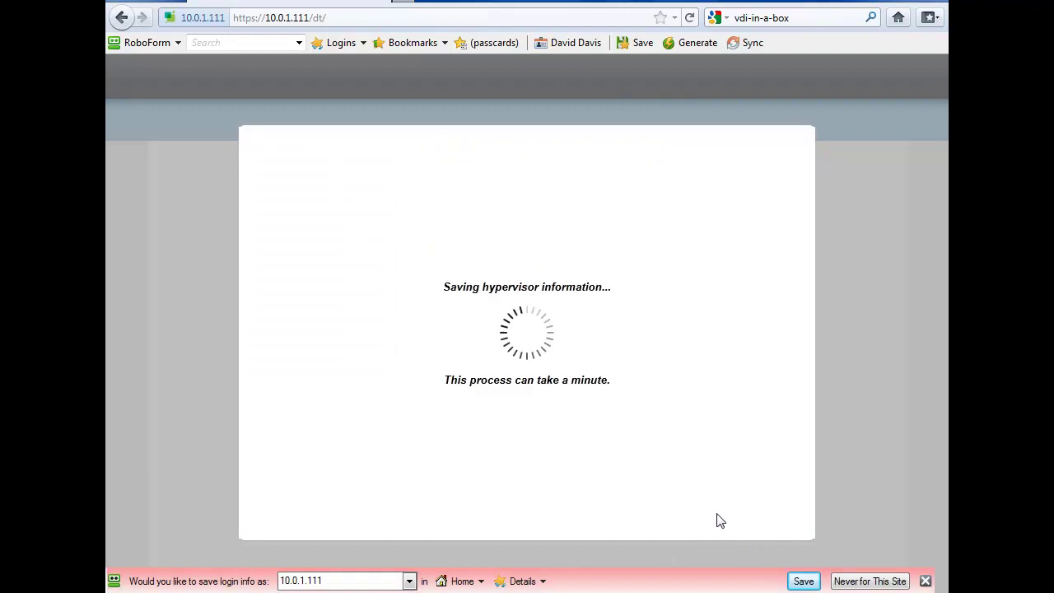
{"action": "left_click", "coordinate": [865, 577]}
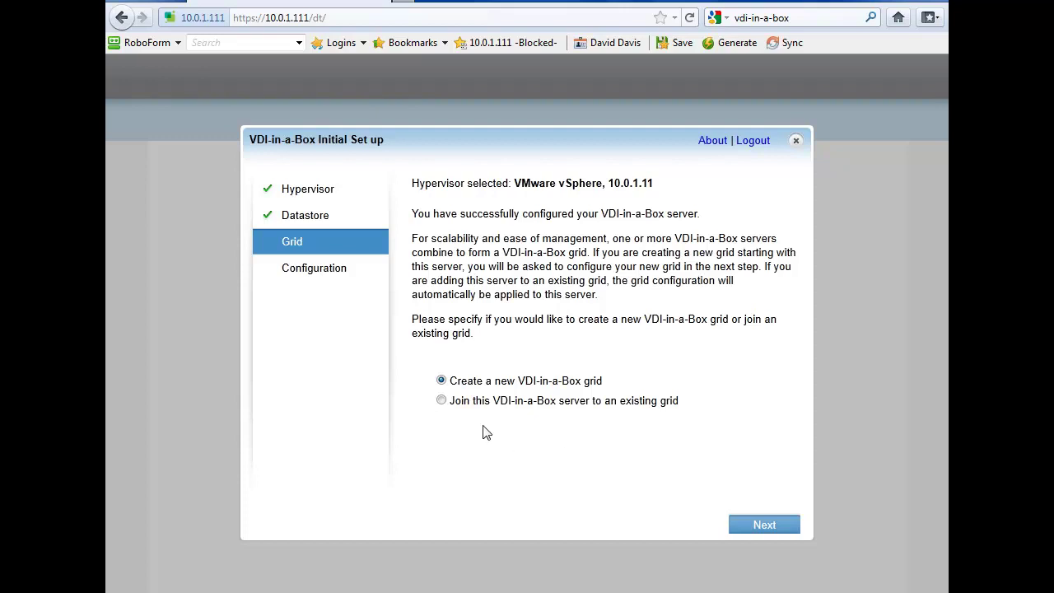
Keep Create a new VDI-in-a-Box grid selected and proceed to grid configuration
{"action": "left_click", "coordinate": [443, 401]}
{"action": "left_click", "coordinate": [442, 381]}
{"action": "left_click", "coordinate": [778, 529]}
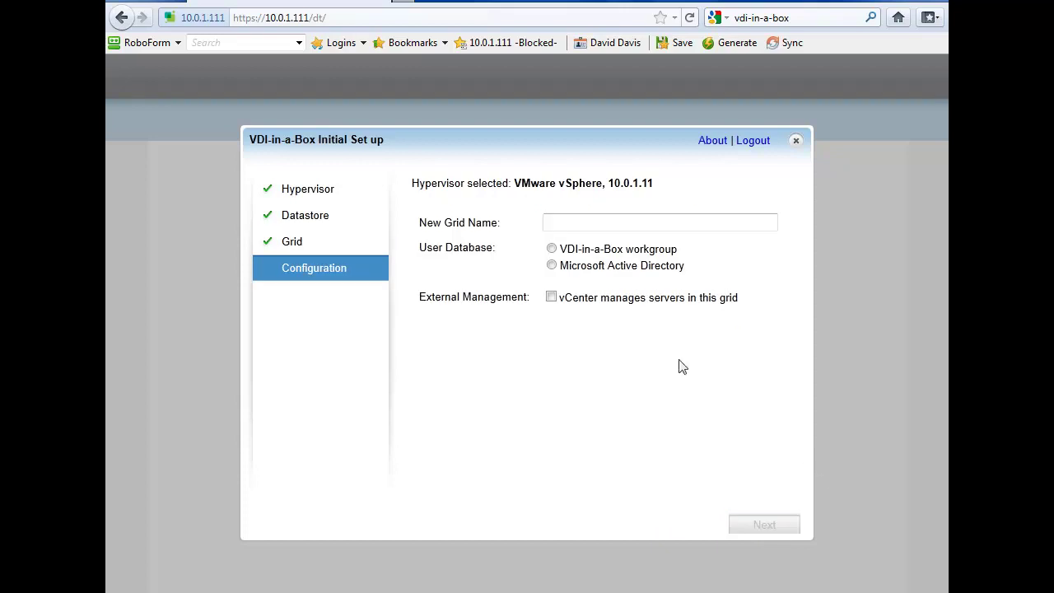
Name the new grid 'WiredBrainCoffee-VDI-Grid1'
{"action": "left_click", "coordinate": [577, 220]}
{"action": "type", "text": "WiredBrainCoffee-VDI-1"}
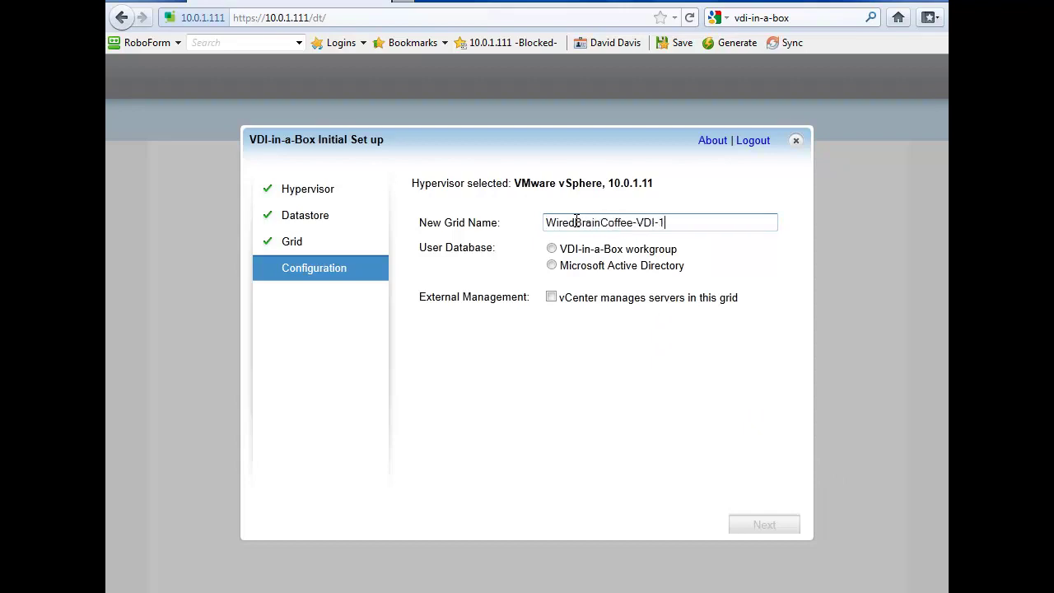
{"action": "key", "text": "BackSpace"}
{"action": "type", "text": "Grid1"}
Use Microsoft Active Directory at 10.0.1.20, domain wiredbraincoffee.com, with the administrator account and its password
{"action": "left_click", "coordinate": [553, 249]}
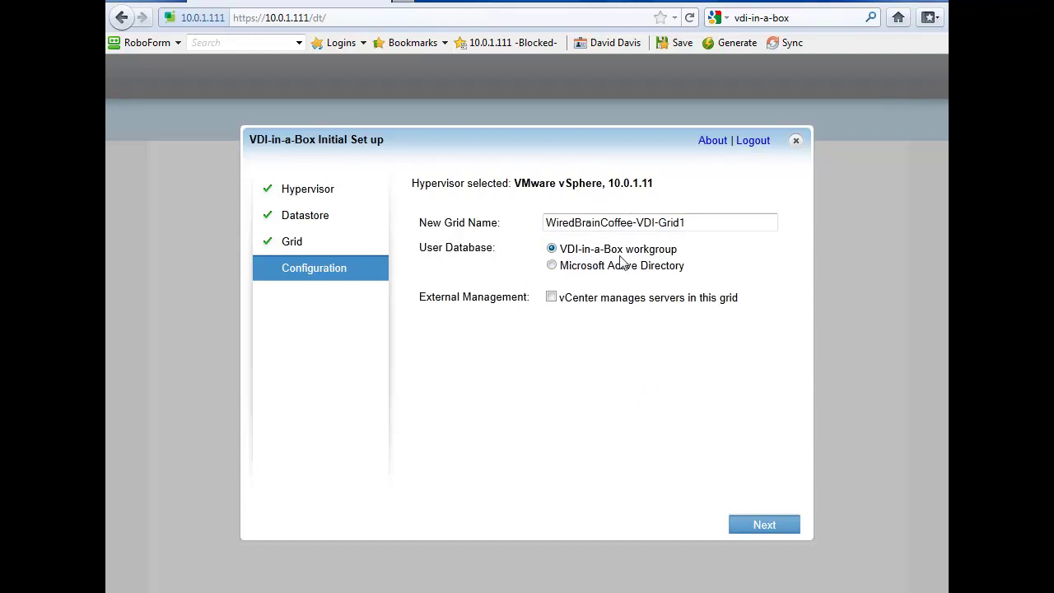
{"action": "left_click", "coordinate": [552, 266]}
{"action": "left_click", "coordinate": [562, 285]}
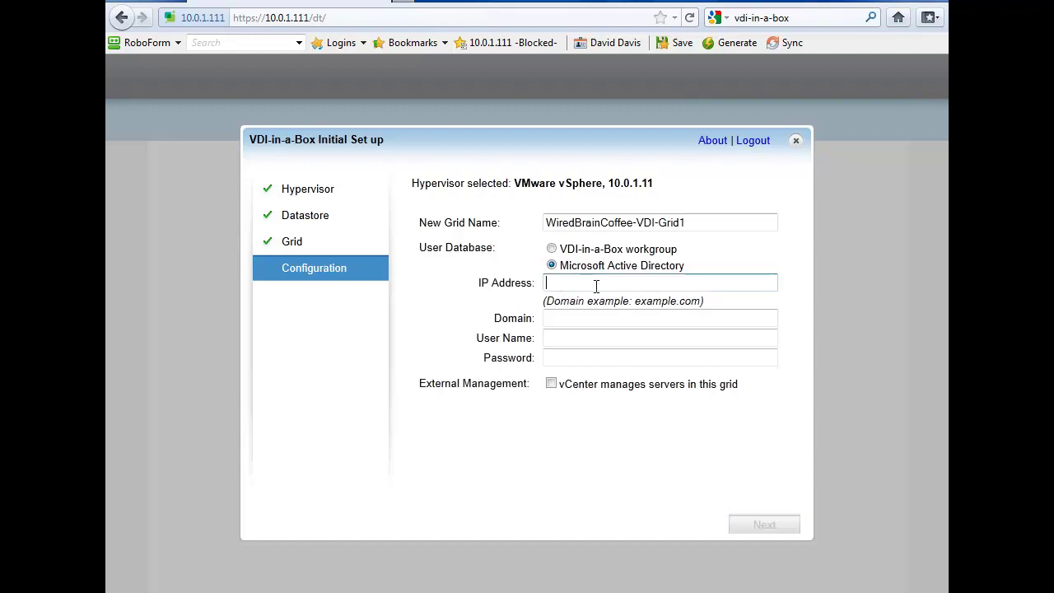
{"action": "type", "text": "10.0.1.20"}
{"action": "key", "text": "Tab"}
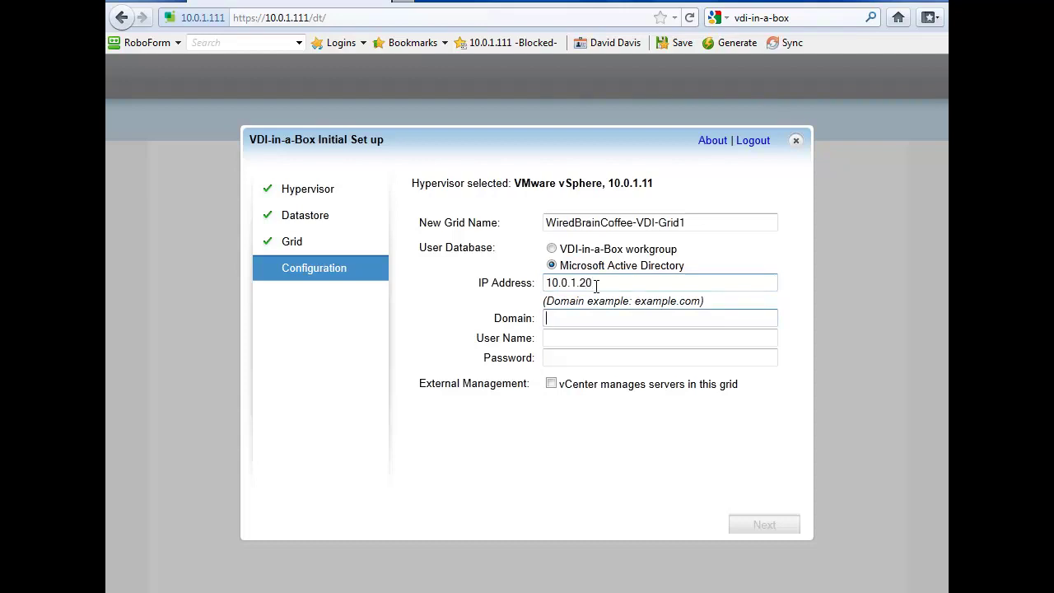
{"action": "type", "text": "wiredbraincoffee.com"}
{"action": "key", "text": "Tab"}
{"action": "type", "text": "administrator"}
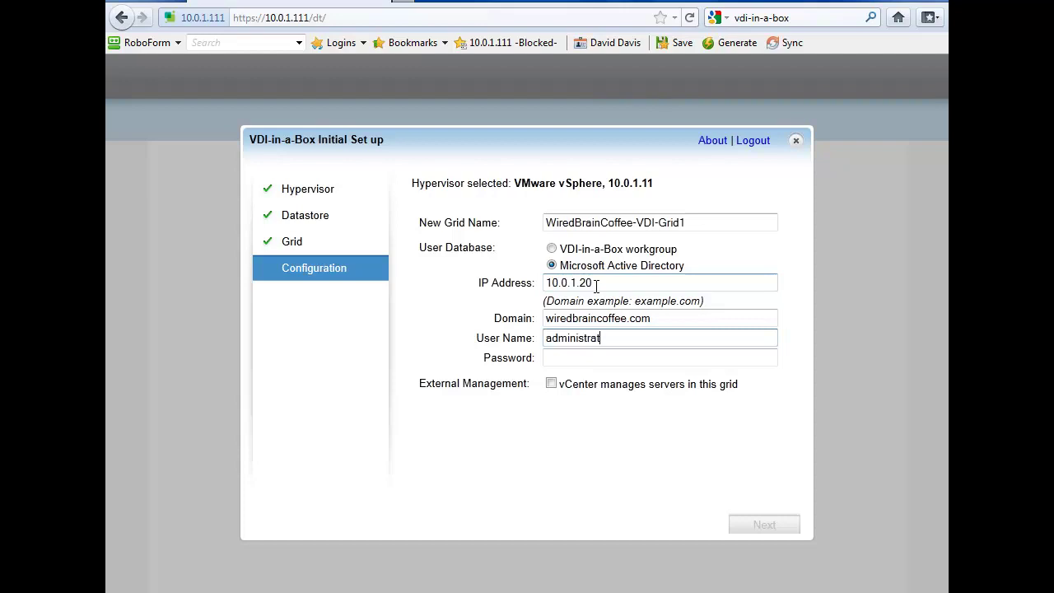
{"action": "key", "text": "Tab"}
{"action": "type", "text": "**********"}
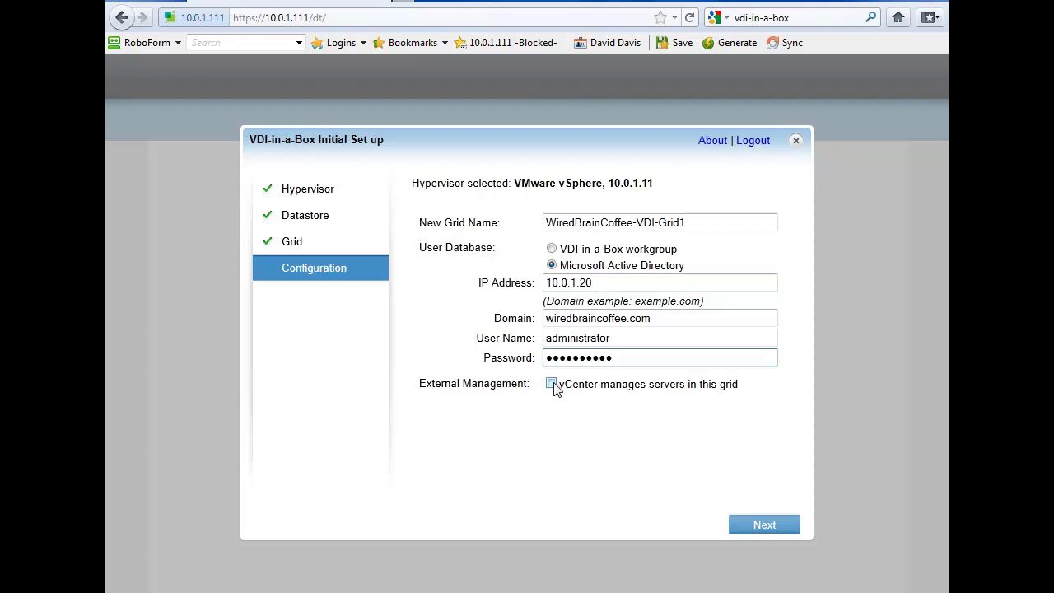
Let vCenter at 10.0.1.61 manage the servers using the administrator account, and save the grid
{"action": "left_click", "coordinate": [553, 385]}
{"action": "left_click", "coordinate": [618, 403]}
{"action": "type", "text": "10.0.1.61"}
{"action": "key", "text": "Tab"}
{"action": "type", "text": "adm"}
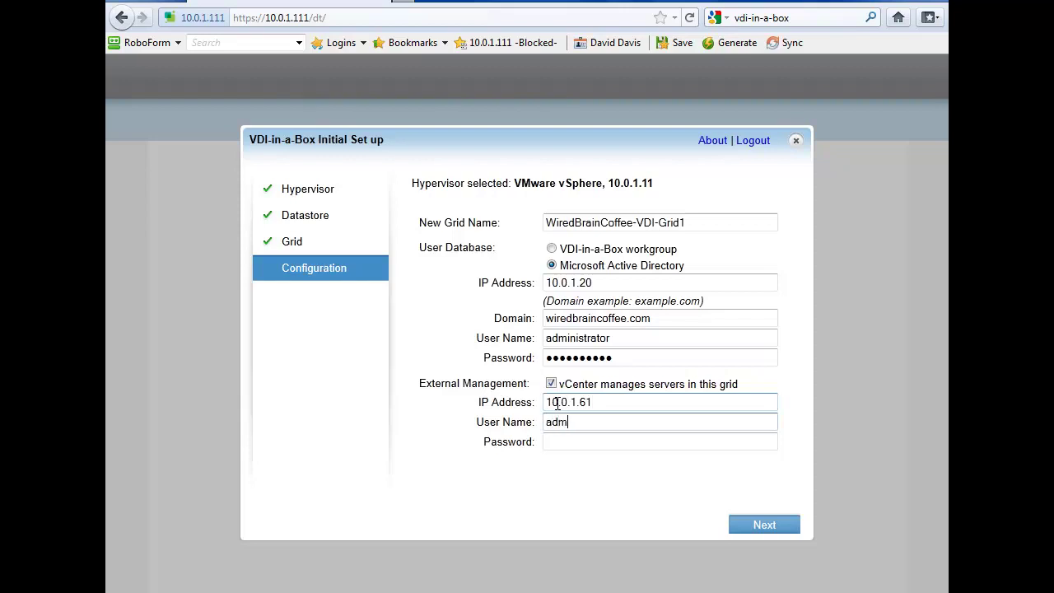
{"action": "type", "text": "inistrator"}
{"action": "key", "text": "Tab"}
{"action": "type", "text": "••••••••••"}
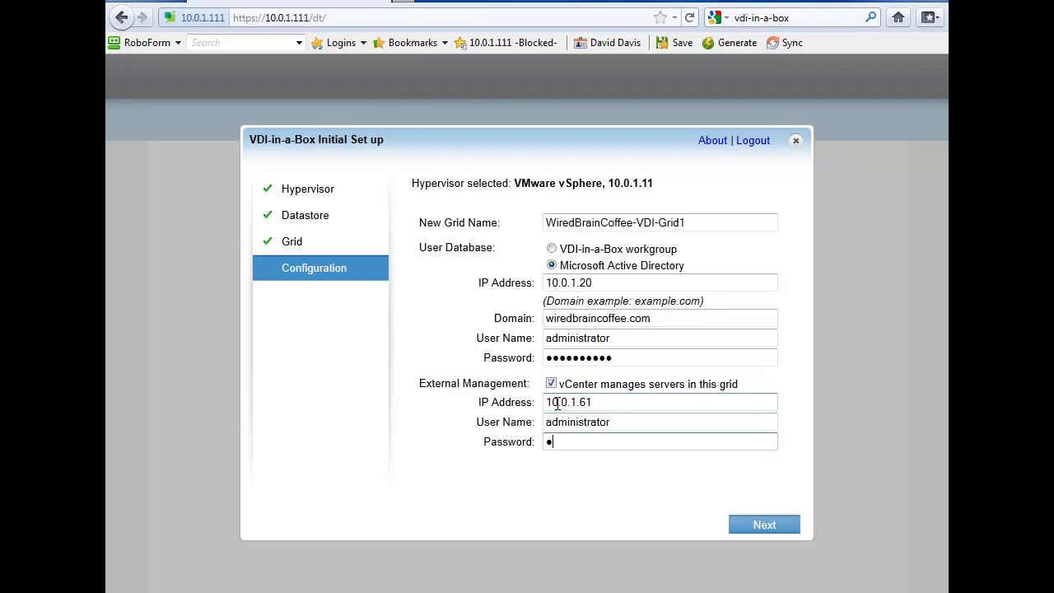
{"action": "left_click", "coordinate": [777, 532]}
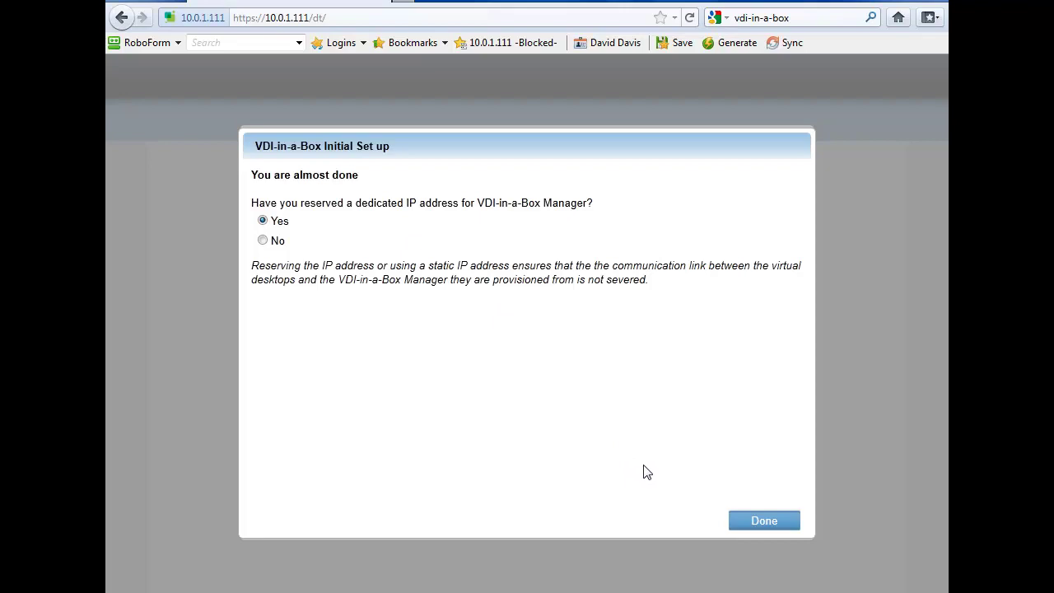
Keep Yes for the reserved manager IP address and finish the initial setup
{"action": "left_click", "coordinate": [748, 519]}
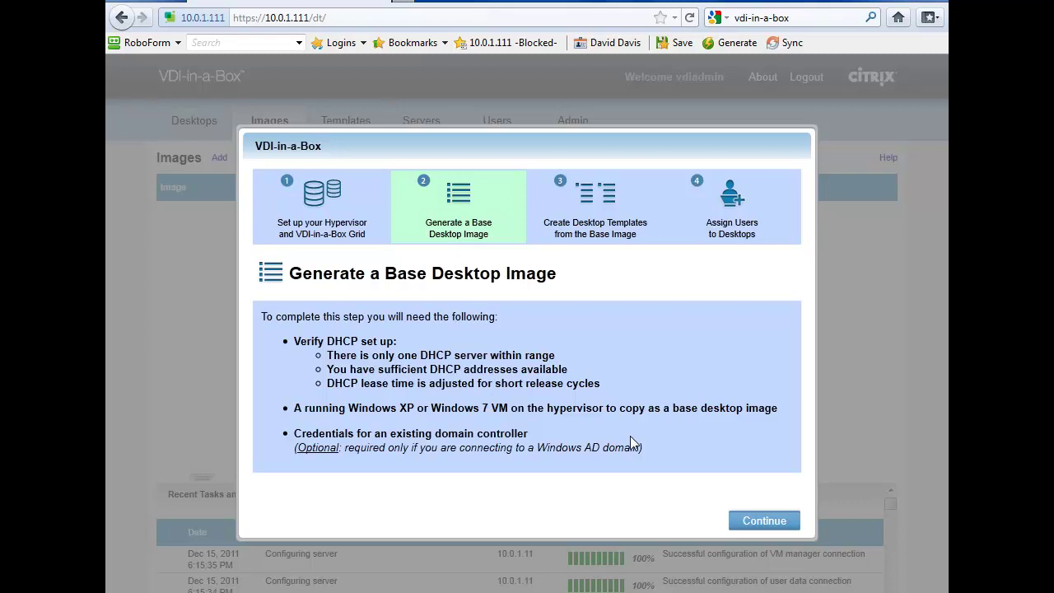
Import the Win7-32bit VM as VDIBOX-WIN7-1, described 'Golden Win 7 32 bit image for VDI in BOX'
{"action": "left_click", "coordinate": [766, 522]}
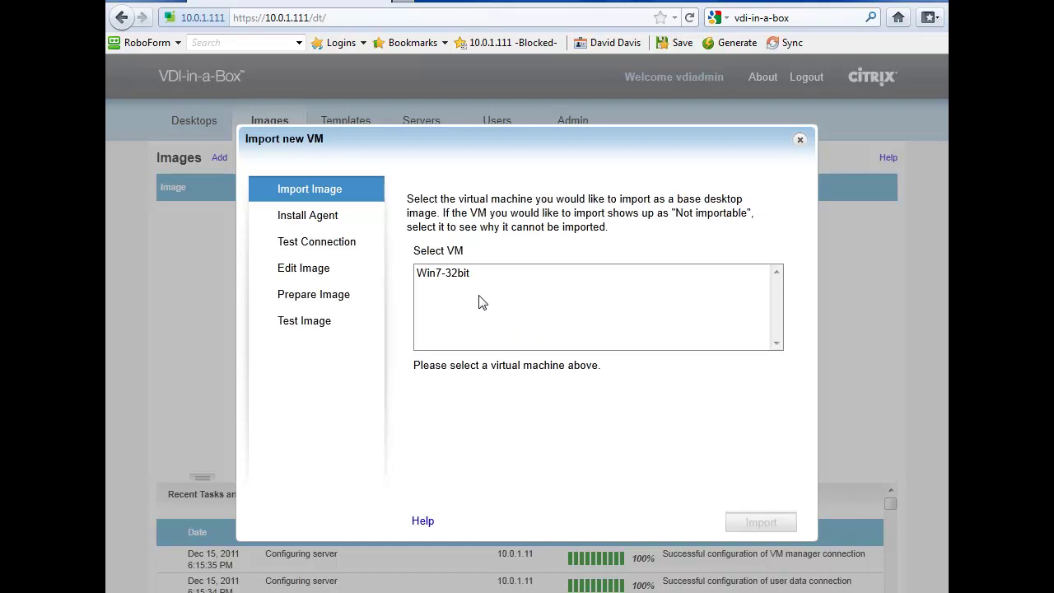
{"action": "left_click", "coordinate": [433, 279]}
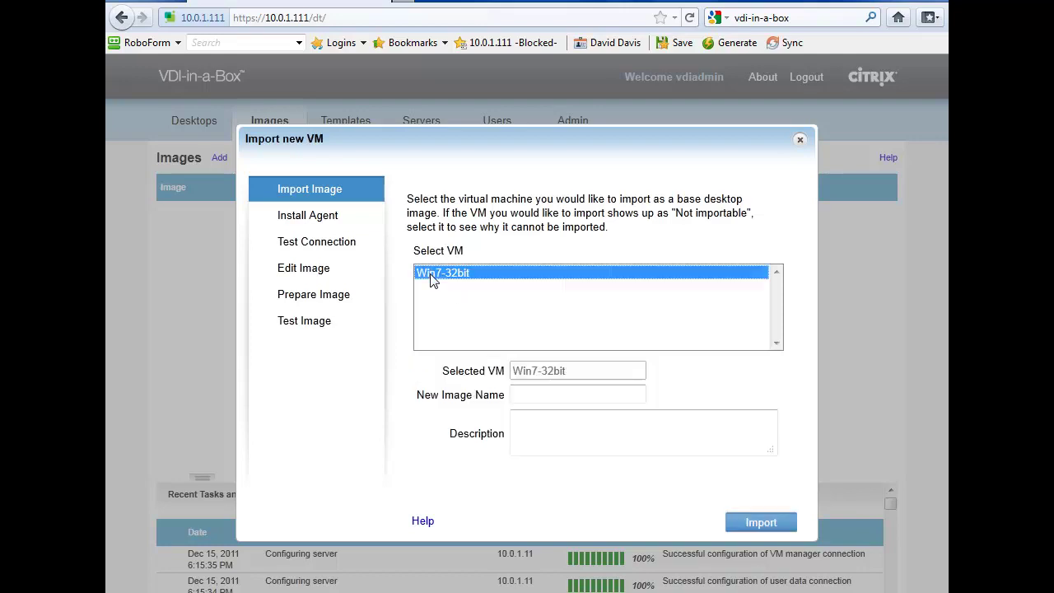
{"action": "left_click", "coordinate": [533, 396]}
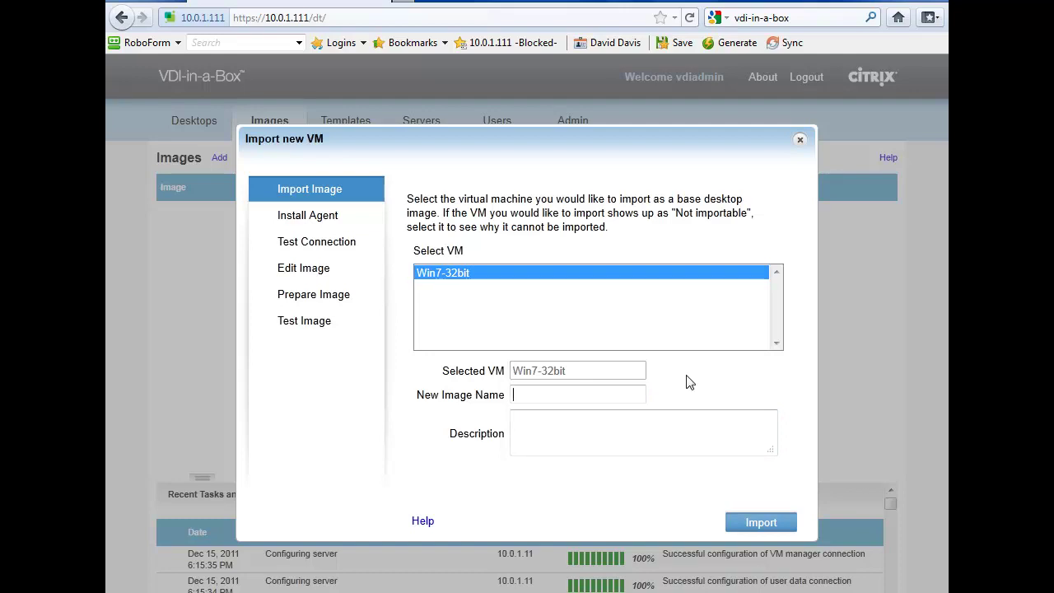
{"action": "type", "text": "VDI"}
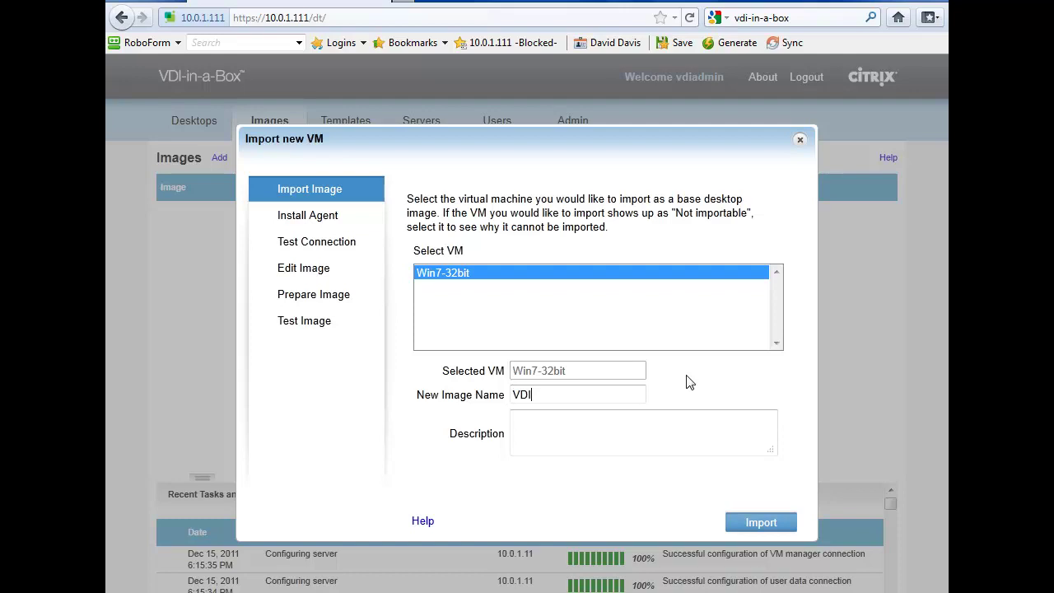
{"action": "type", "text": "BOX-WIN7-1"}
{"action": "key", "text": "Tab"}
{"action": "type", "text": "Golden Win 7 "}
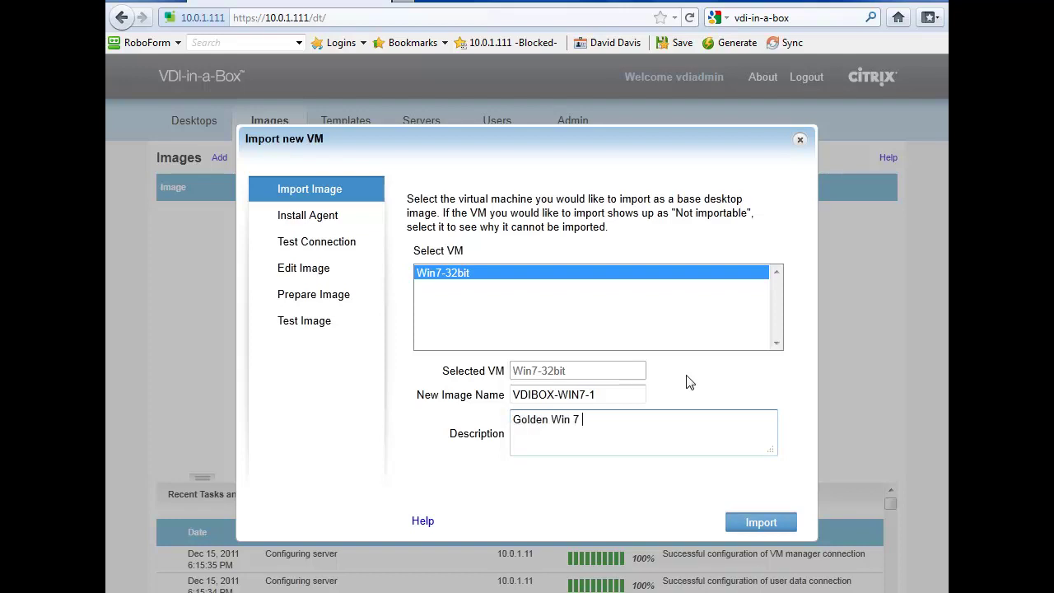
{"action": "type", "text": "342 b"}
{"action": "key", "text": "BackSpace"}
{"action": "key", "text": "BackSpace"}
{"action": "key", "text": "BackSpace"}
{"action": "key", "text": "BackSpace"}
{"action": "type", "text": "2 bit image for VDI in BOX"}
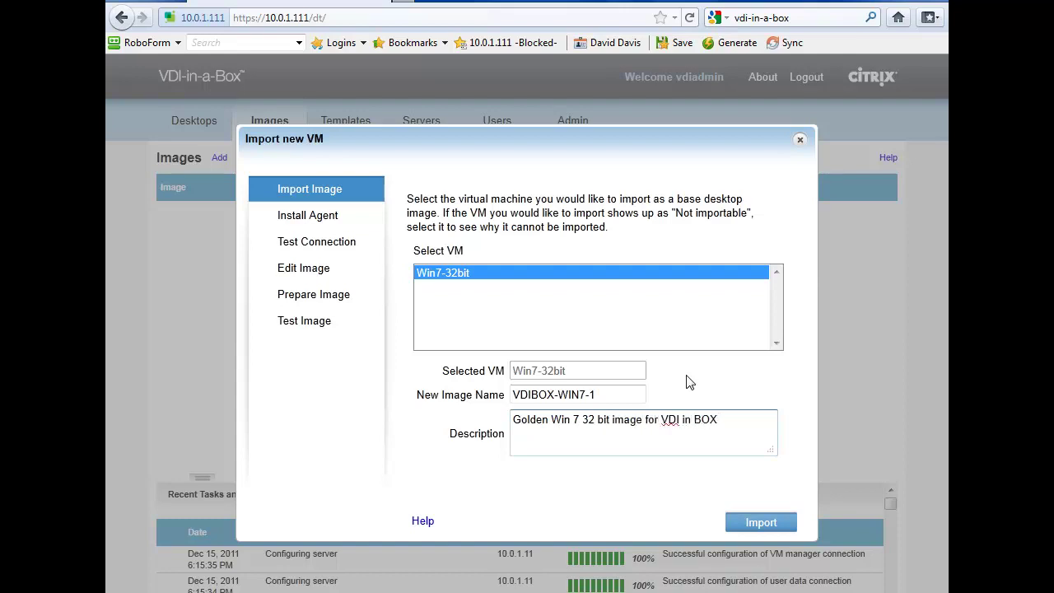
{"action": "left_click", "coordinate": [781, 524]}
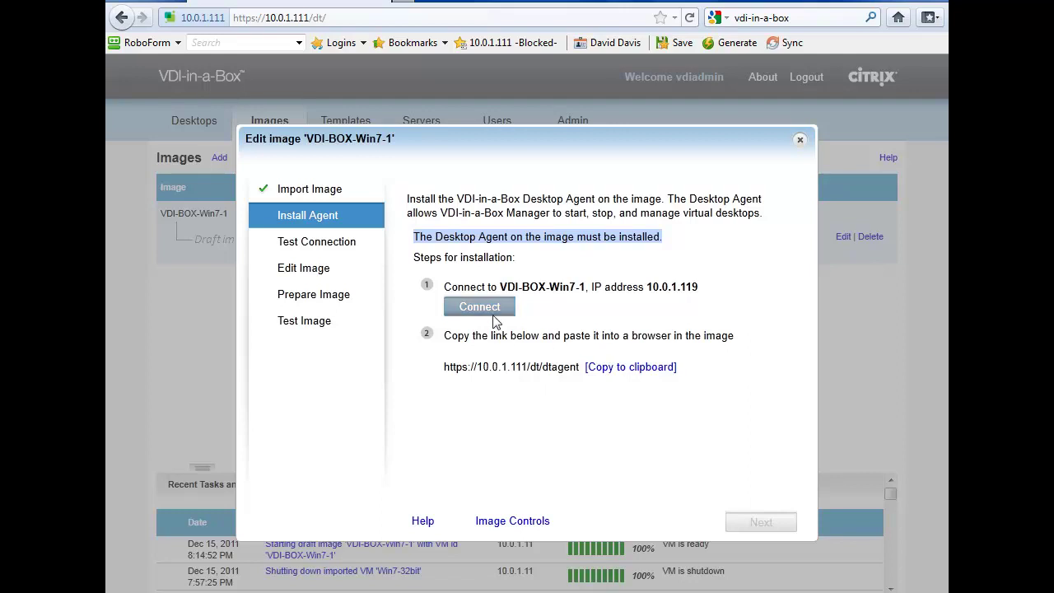
Select the dtagent link address and connect to the VDI-BOX-Win7-1 image's remote desktop
{"action": "left_click_drag", "start_coordinate": [582, 368], "coordinate": [443, 375]}
{"action": "key", "text": "ctrl+c"}
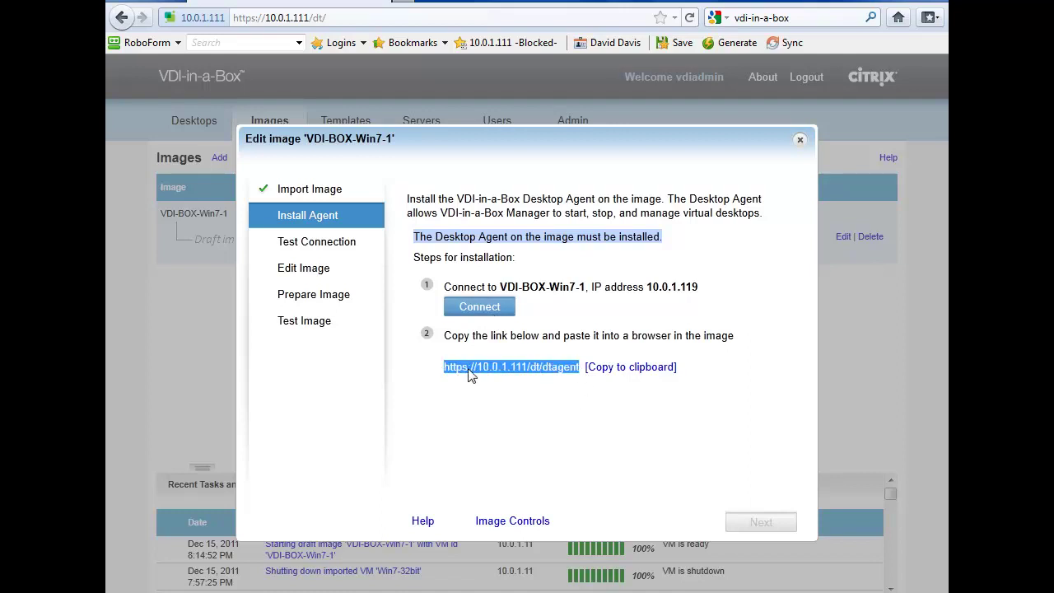
{"action": "left_click", "coordinate": [486, 308]}
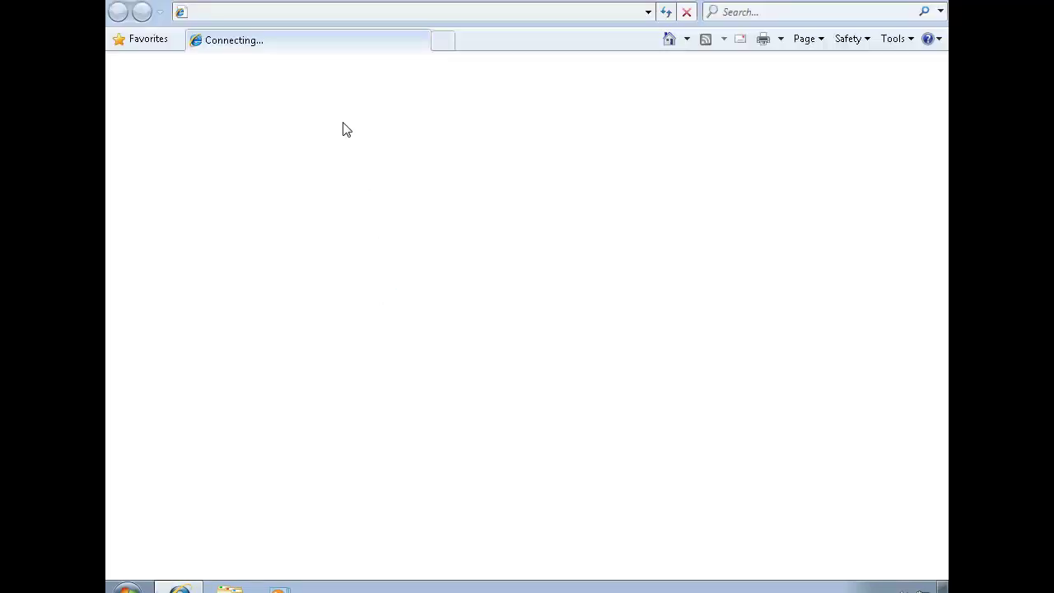
{"action": "left_click", "coordinate": [333, 11]}
{"action": "key", "text": "BackSpace"}
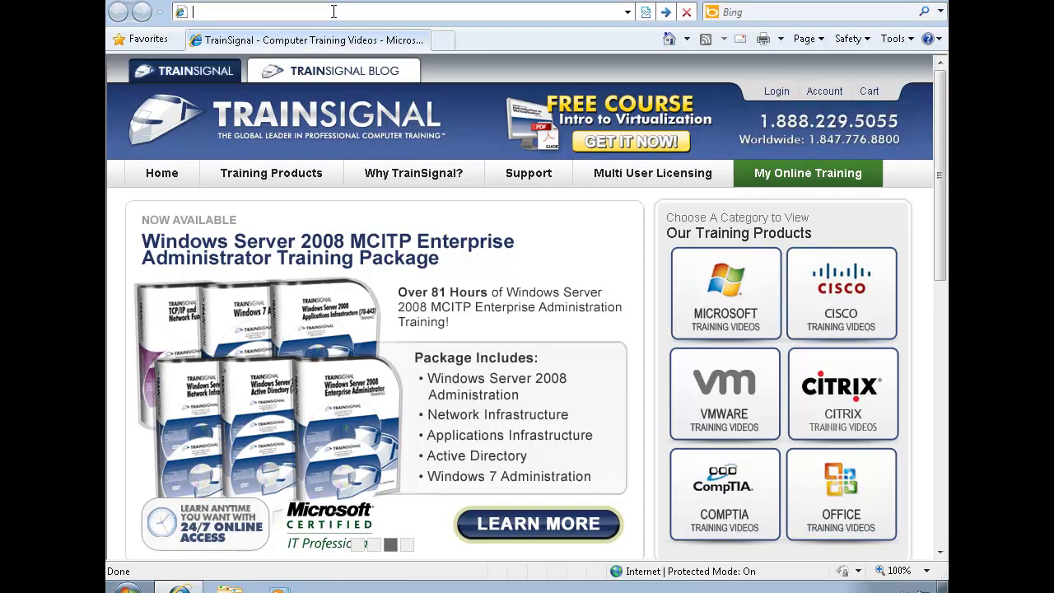
{"action": "key", "text": "ctrl+v"}
{"action": "key", "text": "Return"}
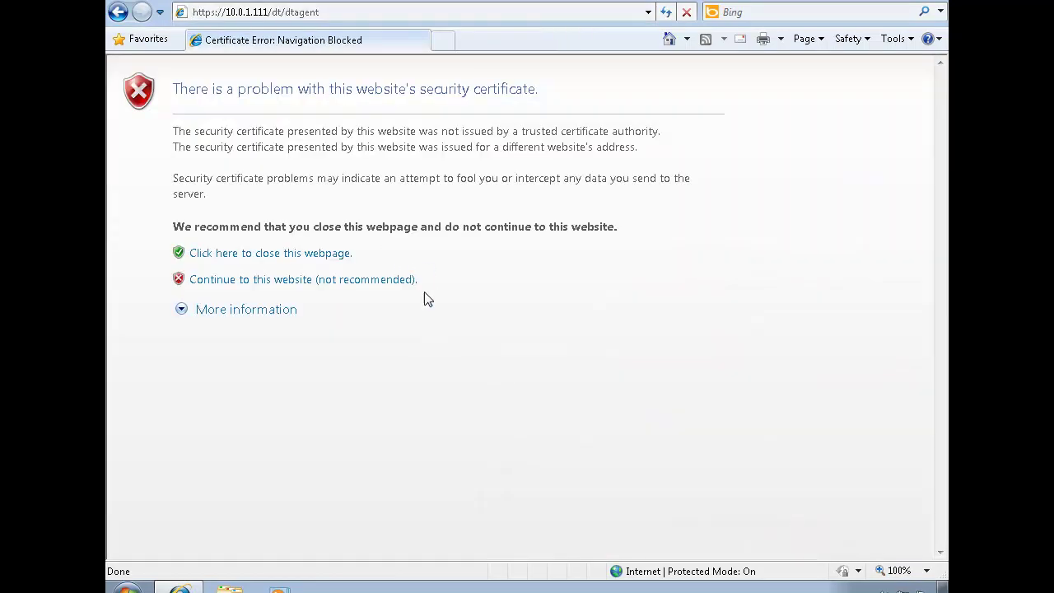
{"action": "left_click", "coordinate": [399, 284]}
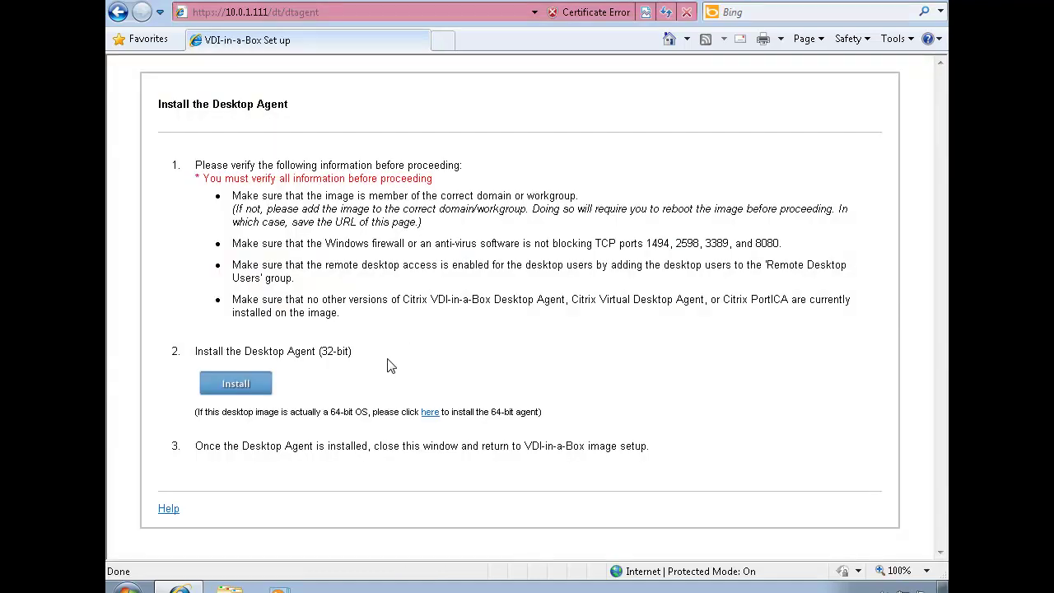
Highlight the domain membership, firewall ports and Remote Desktop Users prerequisites on the page
{"action": "left_click_drag", "start_coordinate": [275, 201], "coordinate": [584, 196]}
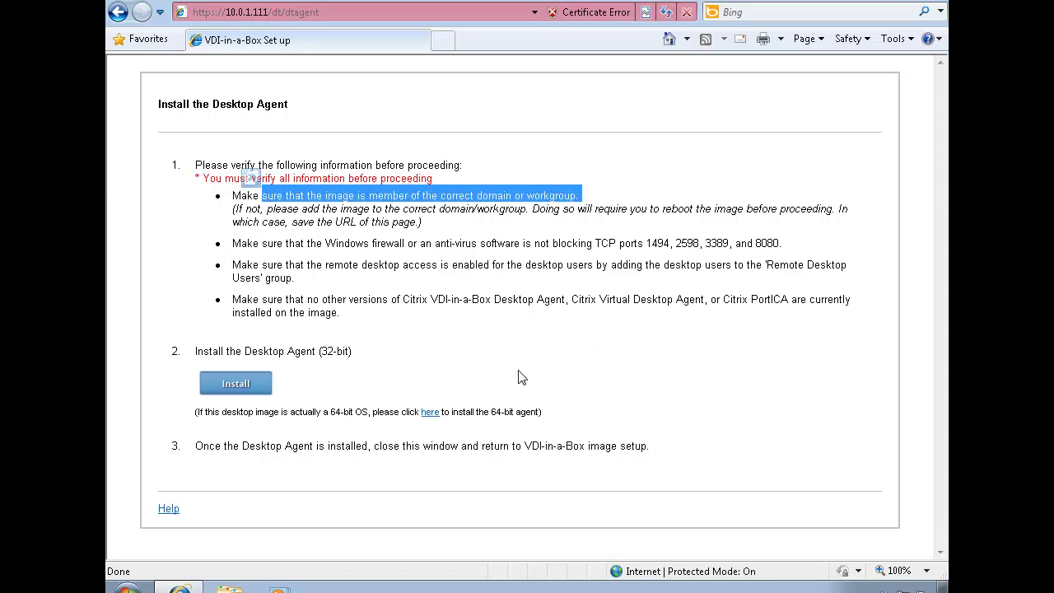
{"action": "left_click_drag", "start_coordinate": [308, 244], "coordinate": [780, 244]}
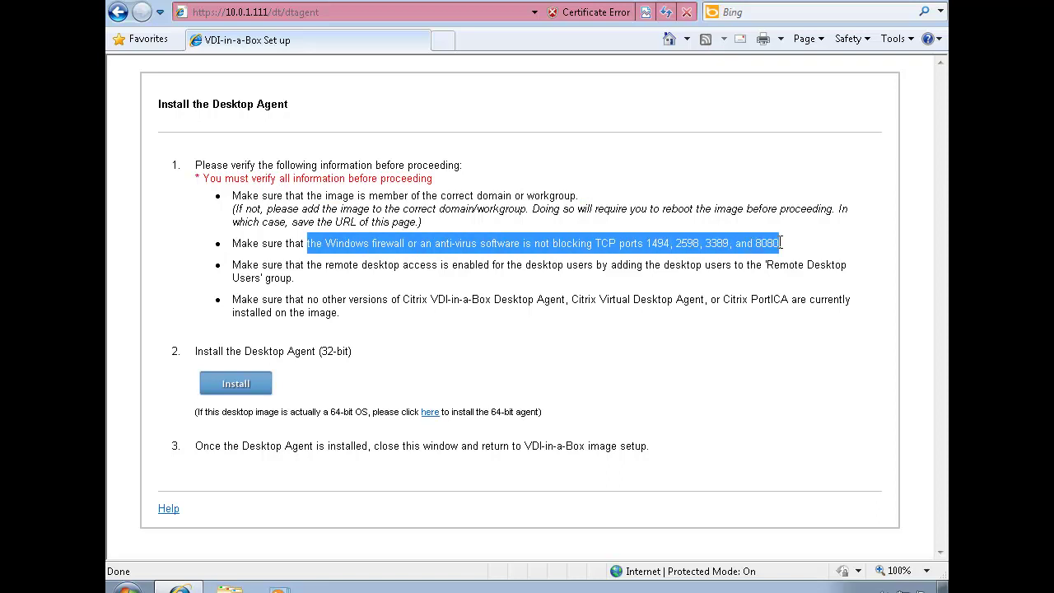
{"action": "left_click", "coordinate": [607, 363]}
{"action": "left_click_drag", "start_coordinate": [316, 266], "coordinate": [401, 277]}
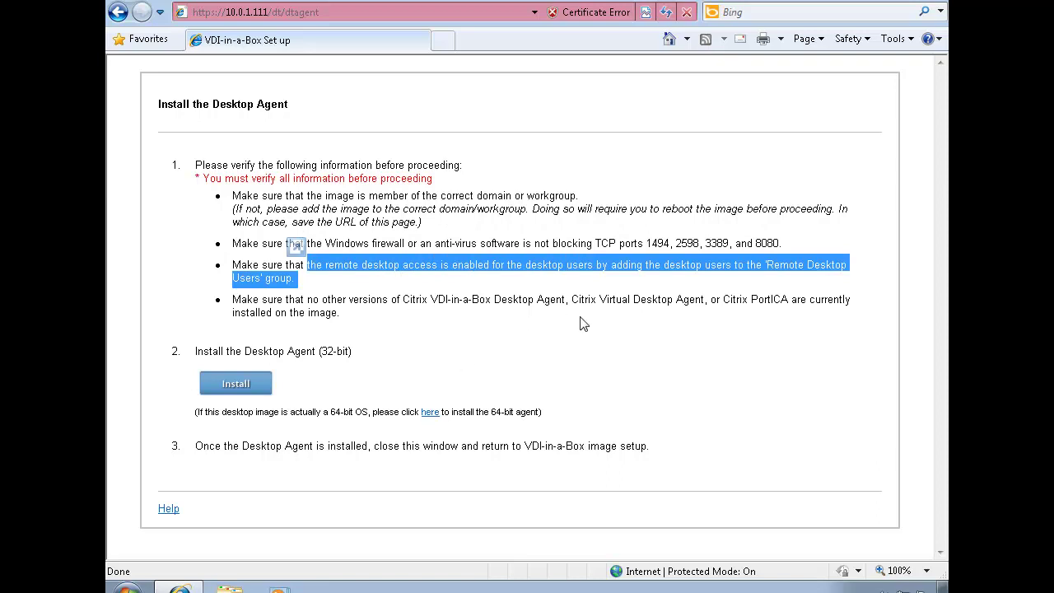
{"action": "left_click", "coordinate": [526, 360]}
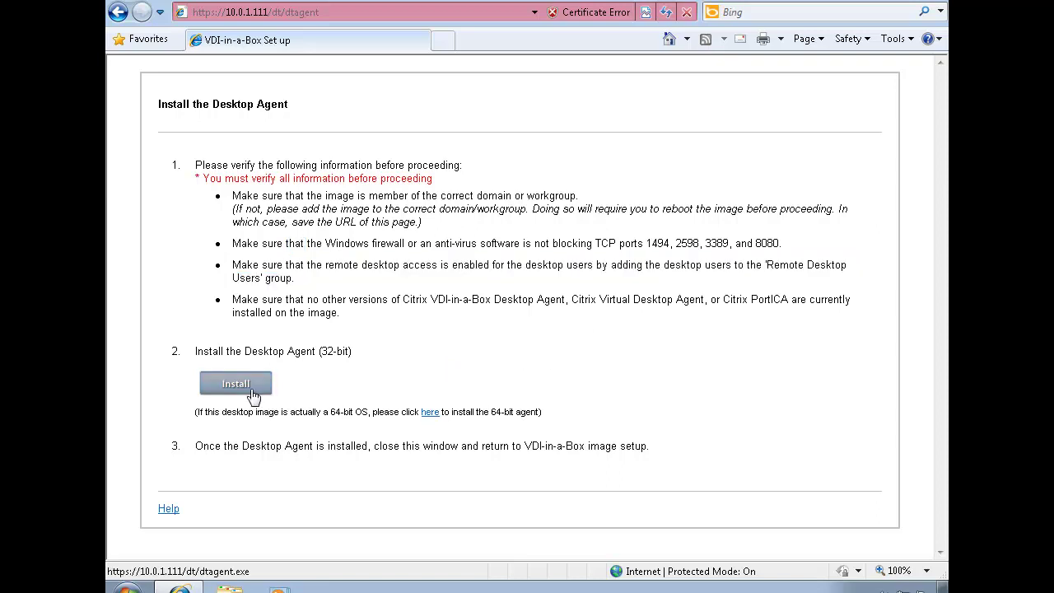
Download and run dtagent.exe, installing the 32-bit Desktop Agent through its setup wizard
{"action": "left_click", "coordinate": [248, 392]}
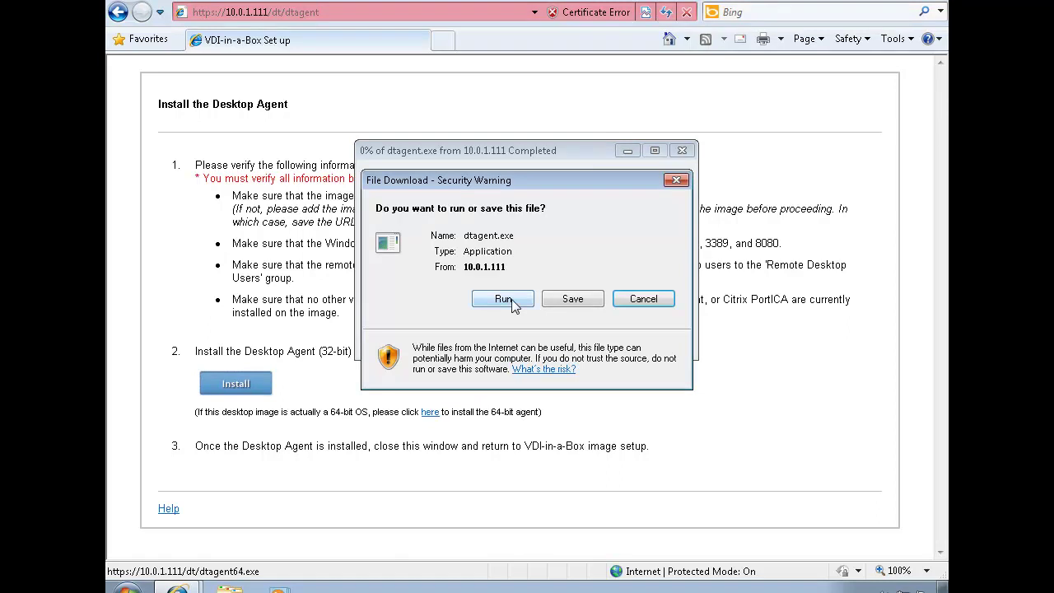
{"action": "left_click", "coordinate": [504, 299]}
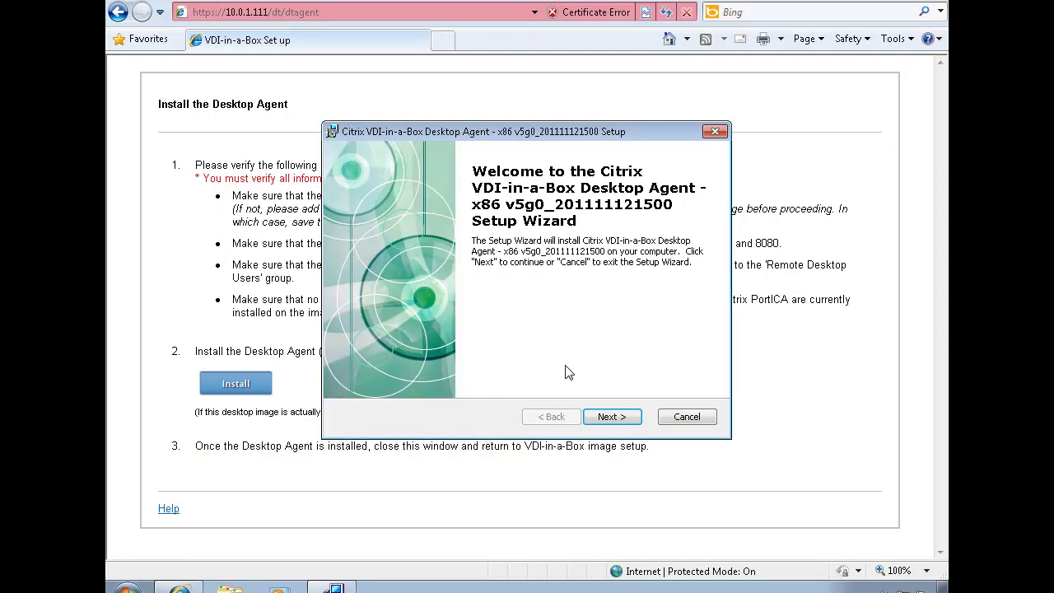
{"action": "left_click", "coordinate": [611, 416]}
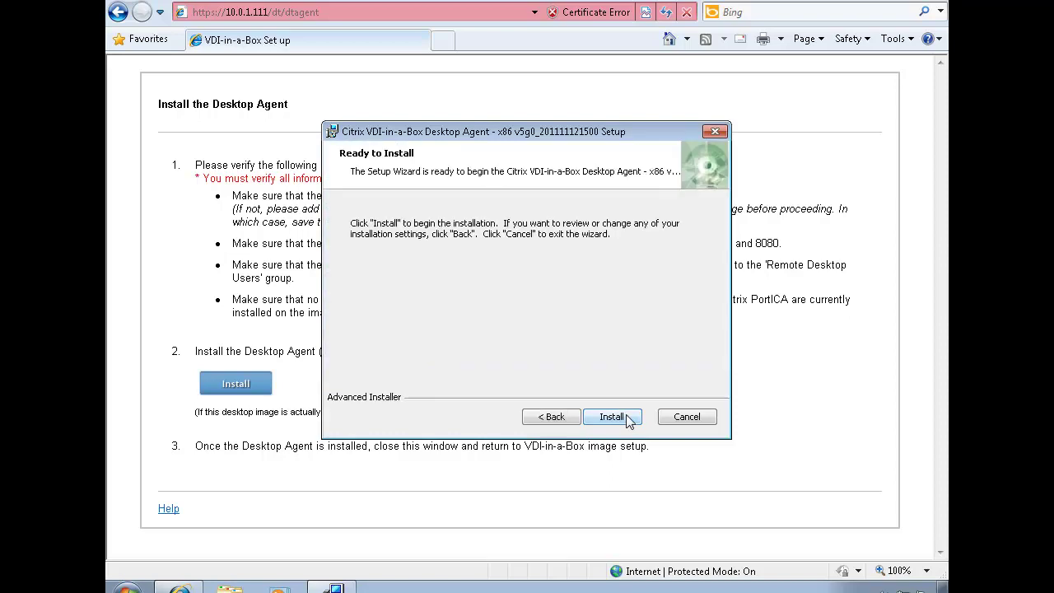
{"action": "left_click", "coordinate": [629, 417]}
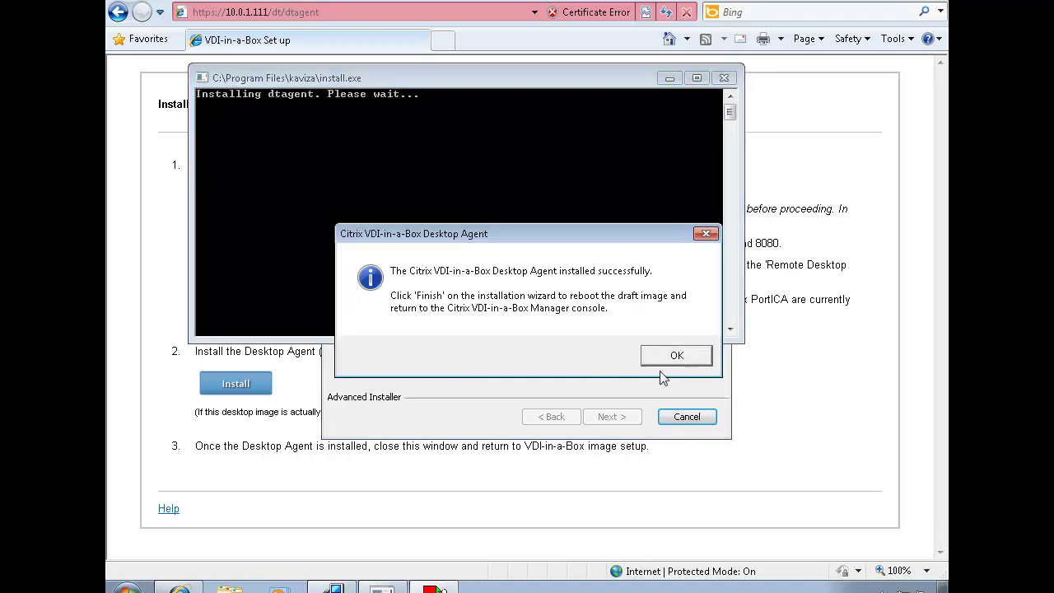
{"action": "left_click", "coordinate": [677, 357]}
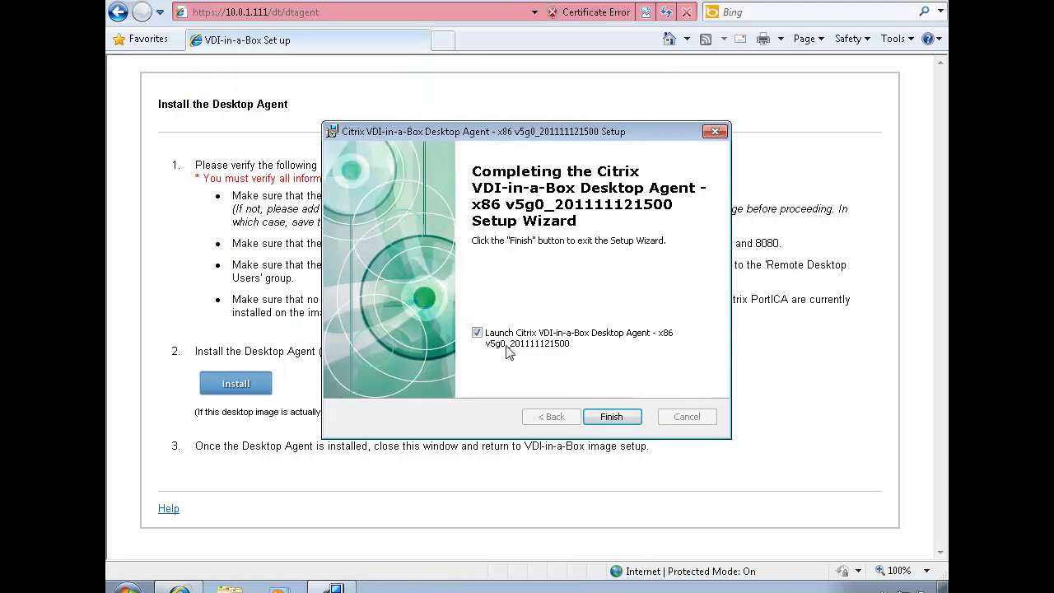
{"action": "left_click", "coordinate": [608, 416]}
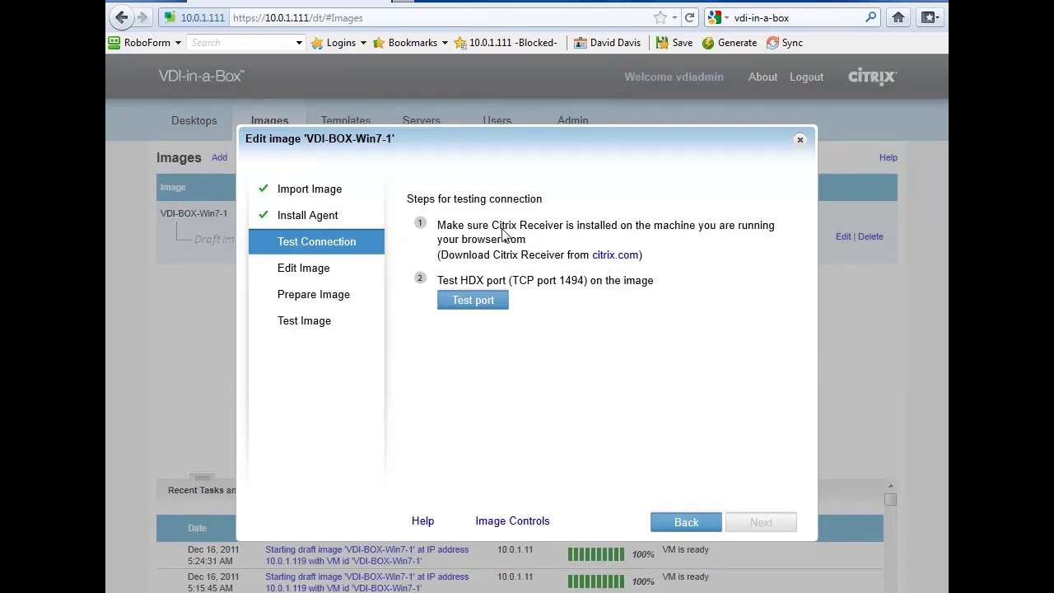
Highlight the Citrix Receiver requirement in step 1 of Test Connection
{"action": "left_click_drag", "start_coordinate": [500, 227], "coordinate": [748, 233]}
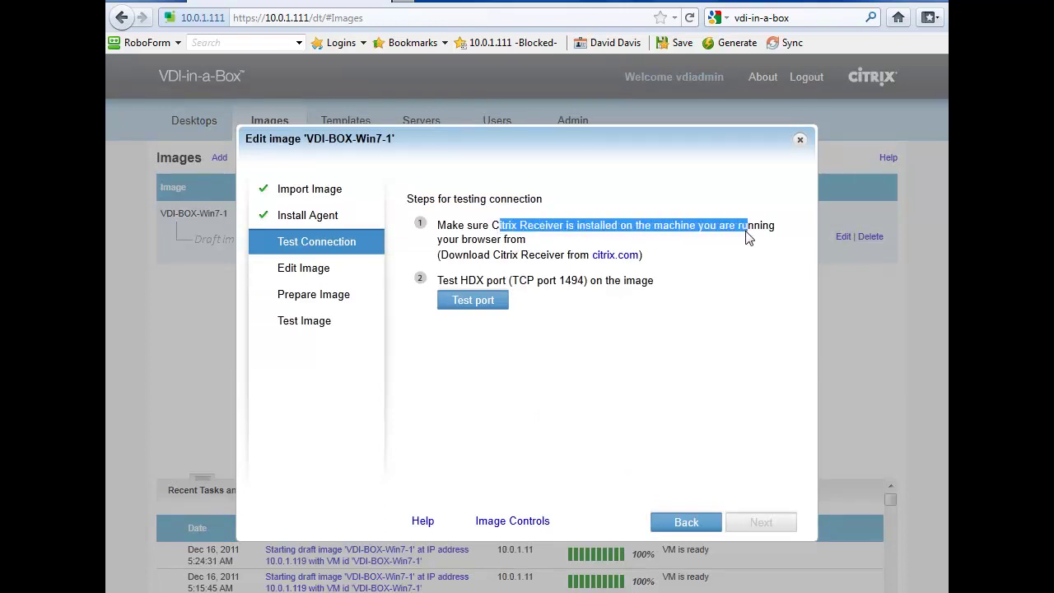
{"action": "left_click", "coordinate": [699, 361]}
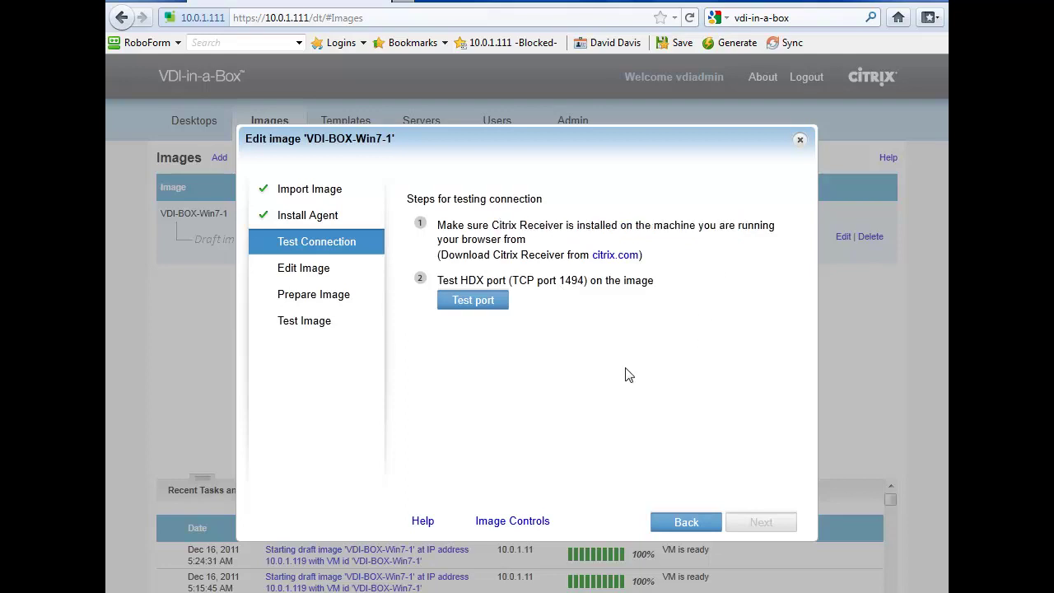
Download and install Citrix Receiver for Windows from citrix.com, then return to the console
{"action": "left_click", "coordinate": [619, 255]}
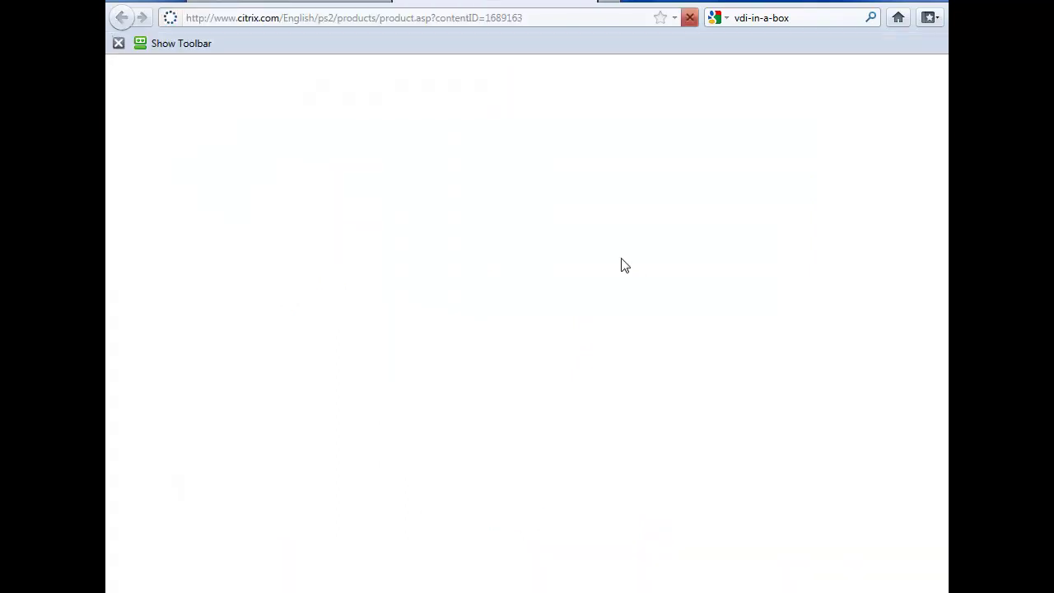
{"action": "left_click", "coordinate": [693, 415]}
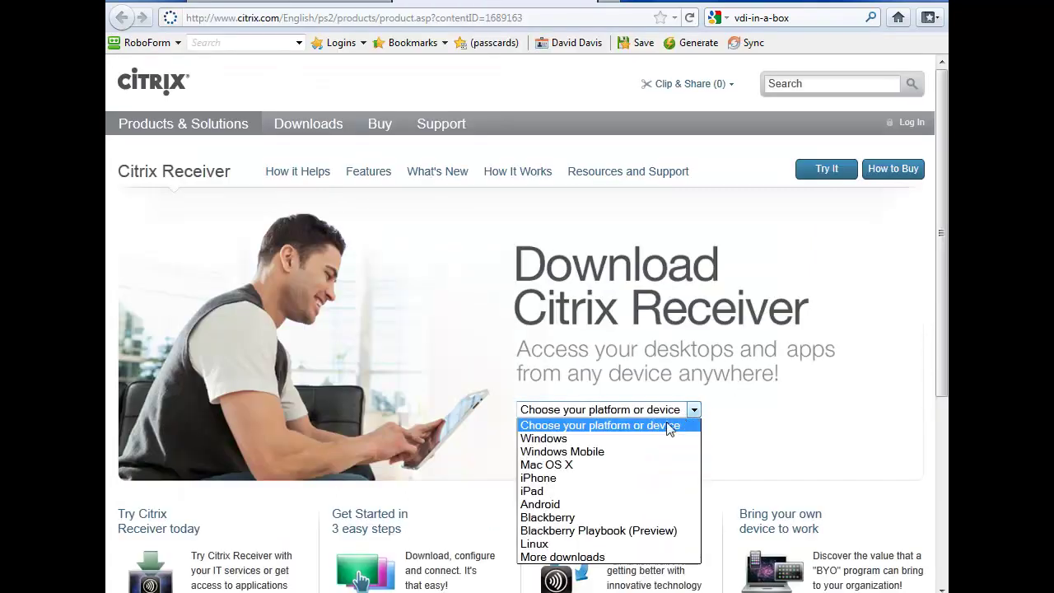
{"action": "left_click", "coordinate": [656, 440]}
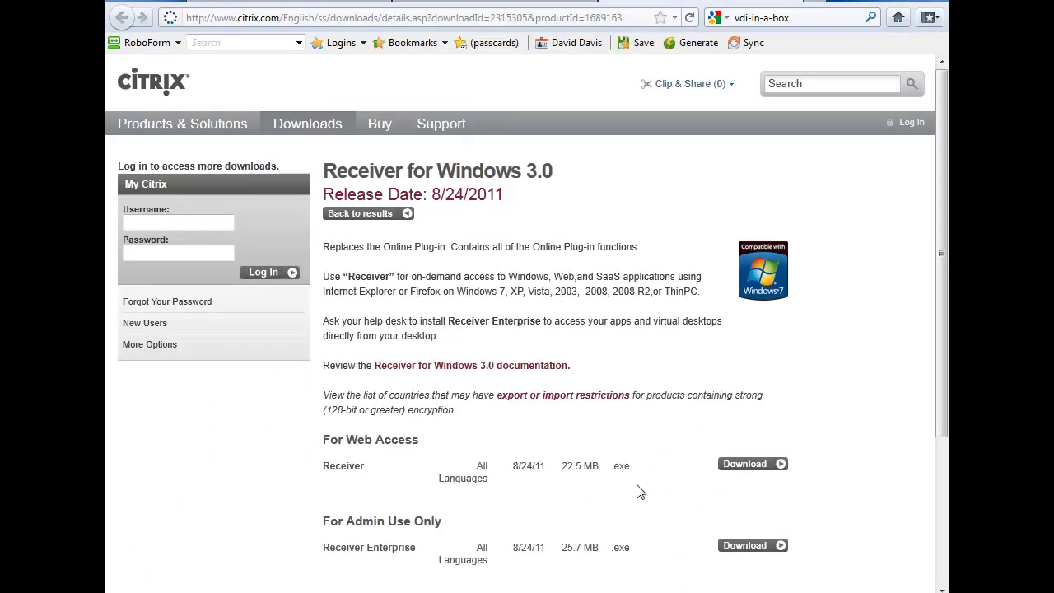
{"action": "left_click", "coordinate": [776, 468]}
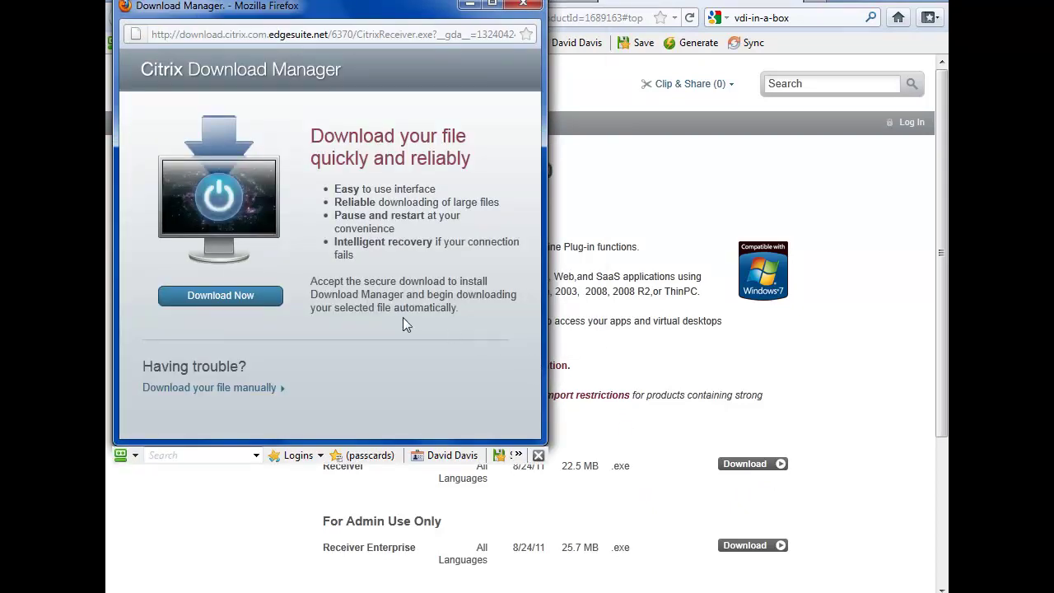
{"action": "left_click", "coordinate": [267, 301]}
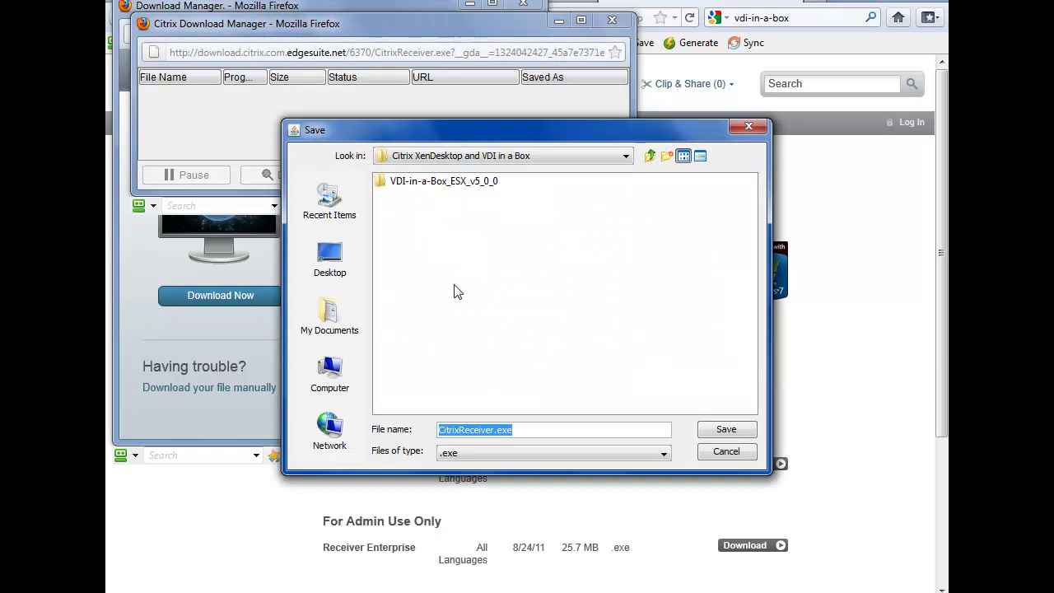
{"action": "left_click", "coordinate": [744, 432]}
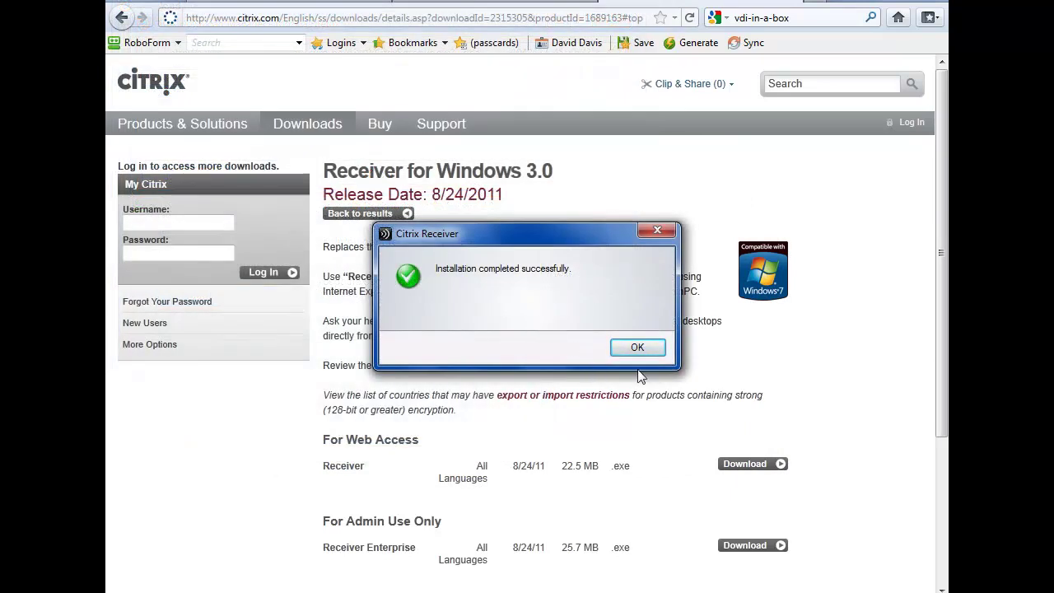
{"action": "left_click", "coordinate": [638, 347]}
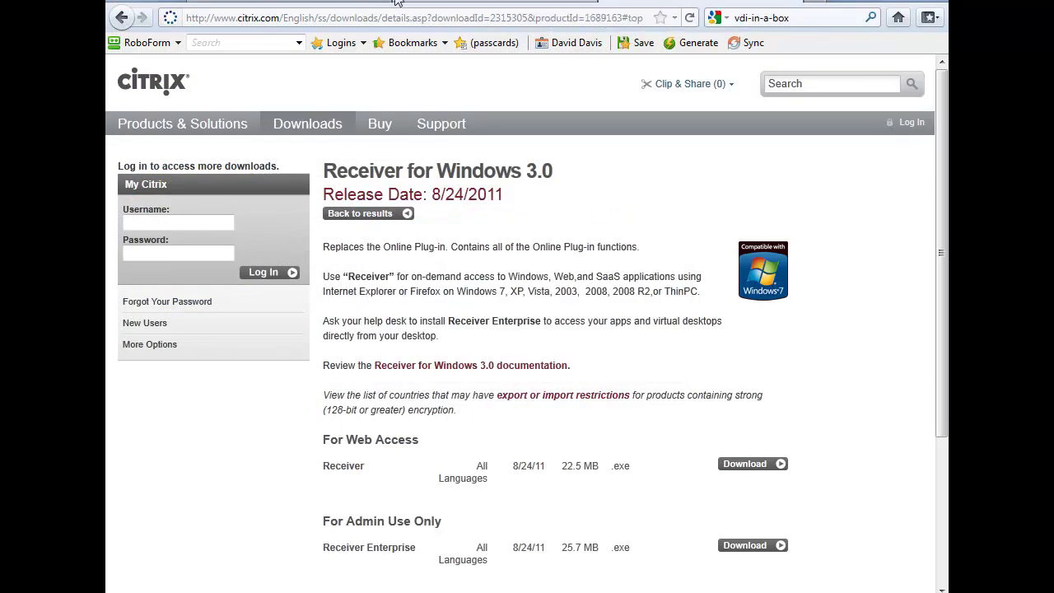
{"action": "left_click", "coordinate": [327, 4]}
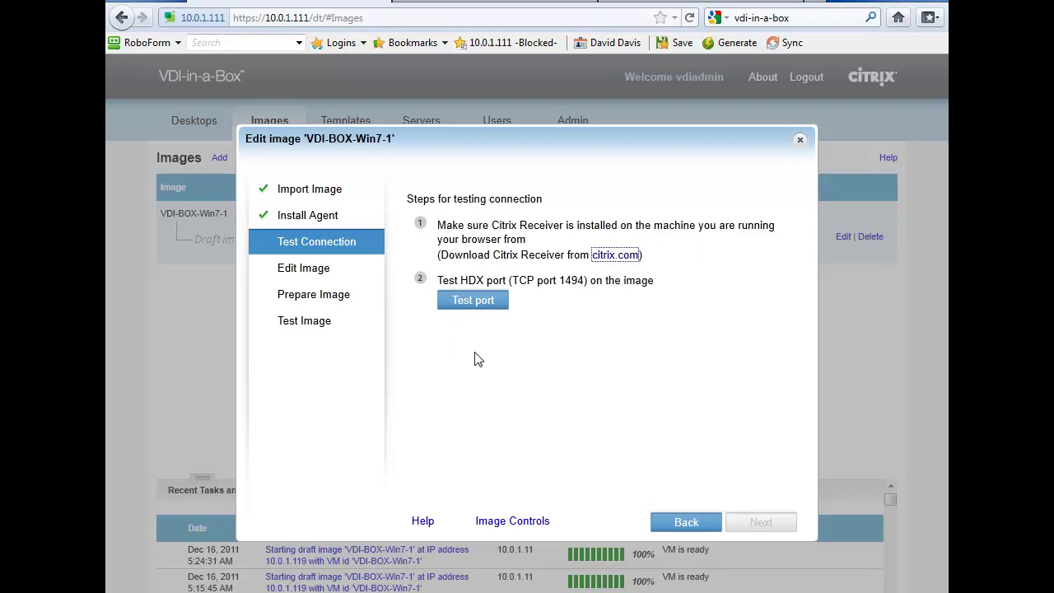
Run the HDX port 1494 test successfully and advance to the Edit Image step
{"action": "left_click", "coordinate": [474, 303]}
{"action": "left_click", "coordinate": [484, 305]}
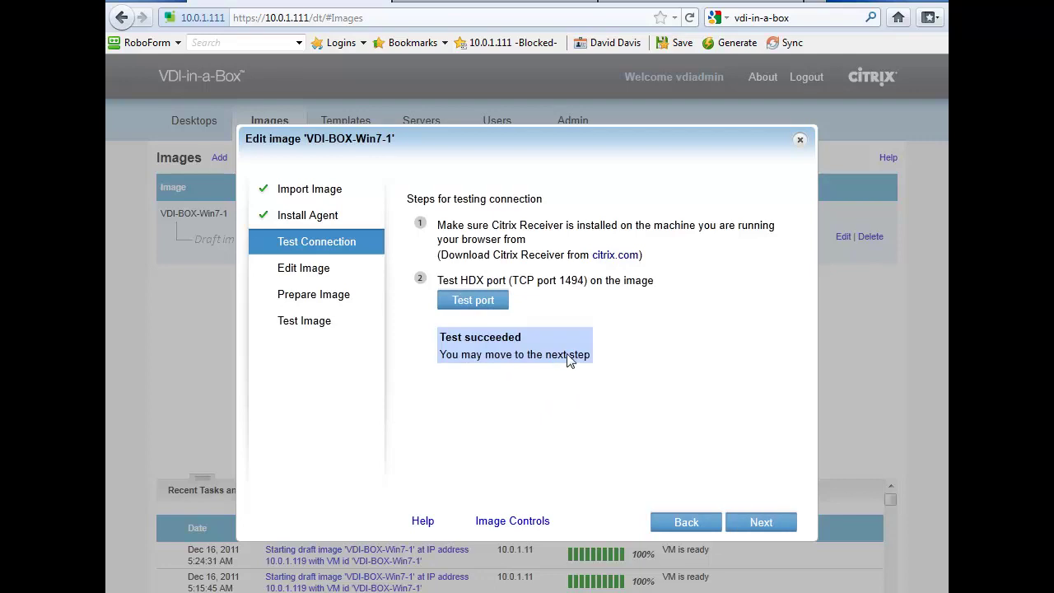
{"action": "left_click", "coordinate": [762, 522]}
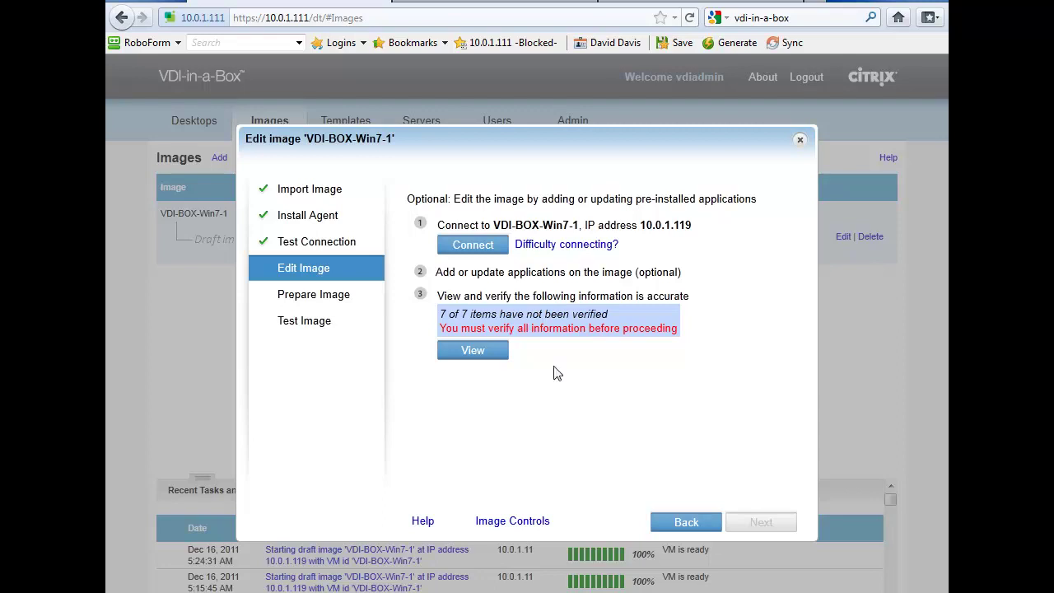
Answer Yes for volume license key, remote connections, RDP/HDX group policies and disabled interfering services
{"action": "left_click_drag", "start_coordinate": [471, 277], "coordinate": [668, 281]}
{"action": "left_click", "coordinate": [565, 394]}
{"action": "left_click", "coordinate": [469, 352]}
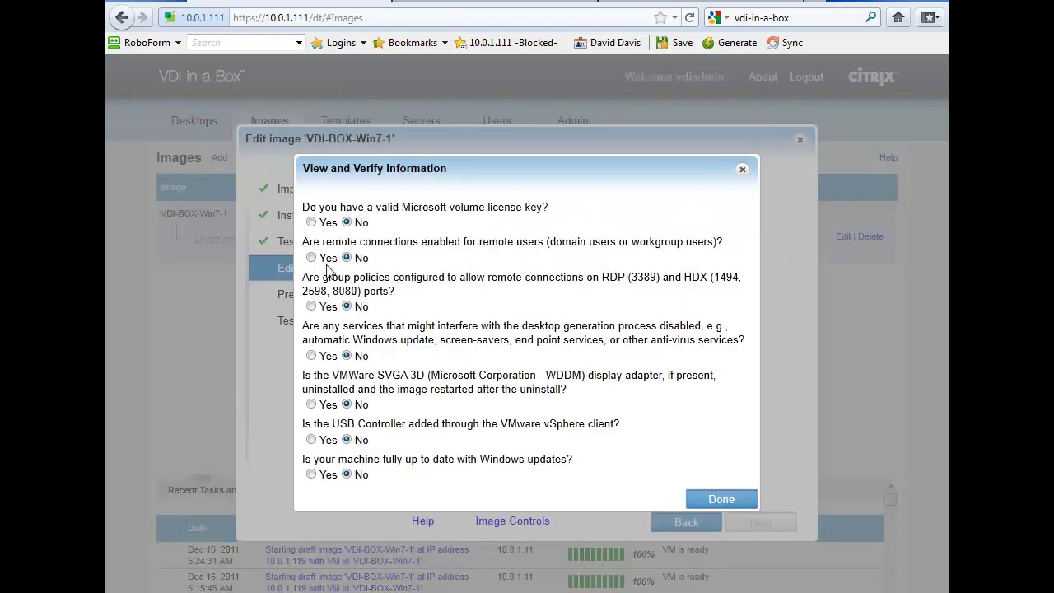
{"action": "left_click", "coordinate": [311, 223]}
{"action": "left_click", "coordinate": [312, 258]}
{"action": "left_click", "coordinate": [312, 305]}
{"action": "left_click", "coordinate": [312, 355]}
Confirm SVGA adapter removed, USB Controller added and Windows updated, then continue to Prepare Image
{"action": "left_click_drag", "start_coordinate": [332, 383], "coordinate": [565, 382]}
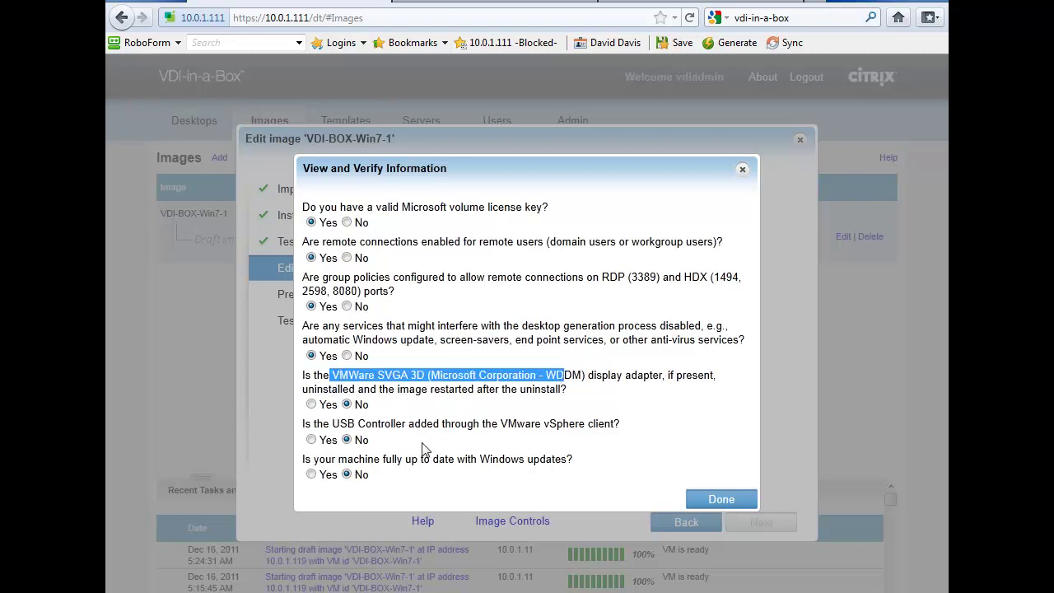
{"action": "left_click", "coordinate": [311, 405]}
{"action": "left_click", "coordinate": [311, 439]}
{"action": "left_click", "coordinate": [312, 475]}
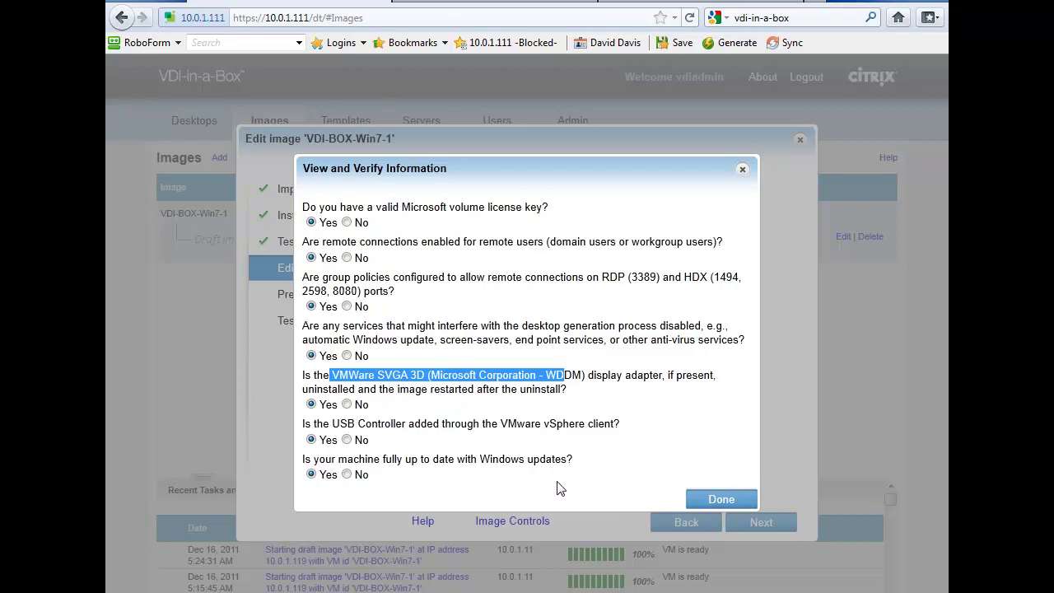
{"action": "left_click", "coordinate": [720, 498]}
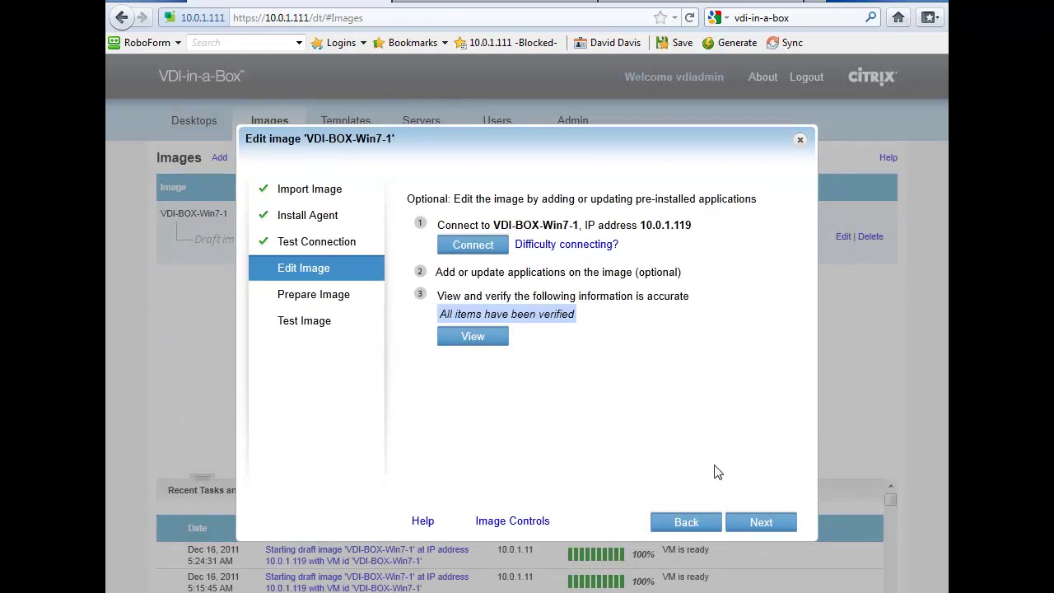
{"action": "left_click", "coordinate": [761, 522]}
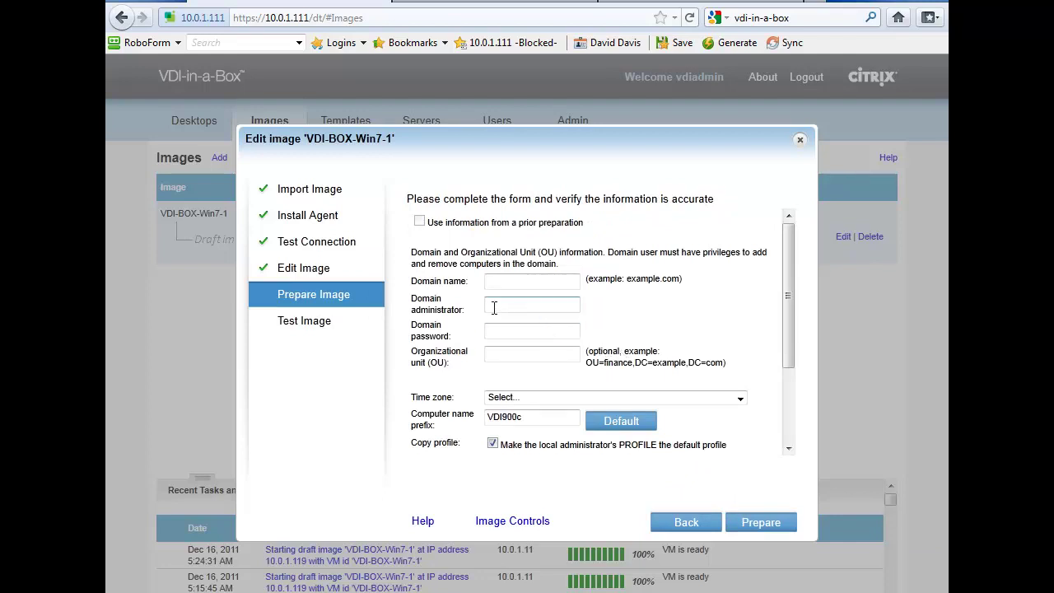
Enter domain wiredbraincofee.com with the administrator account and its password
{"action": "left_click", "coordinate": [523, 283]}
{"action": "type", "text": "wiredbraincofee.com"}
{"action": "key", "text": "Tab"}
{"action": "type", "text": "administrator"}
{"action": "key", "text": "Tab"}
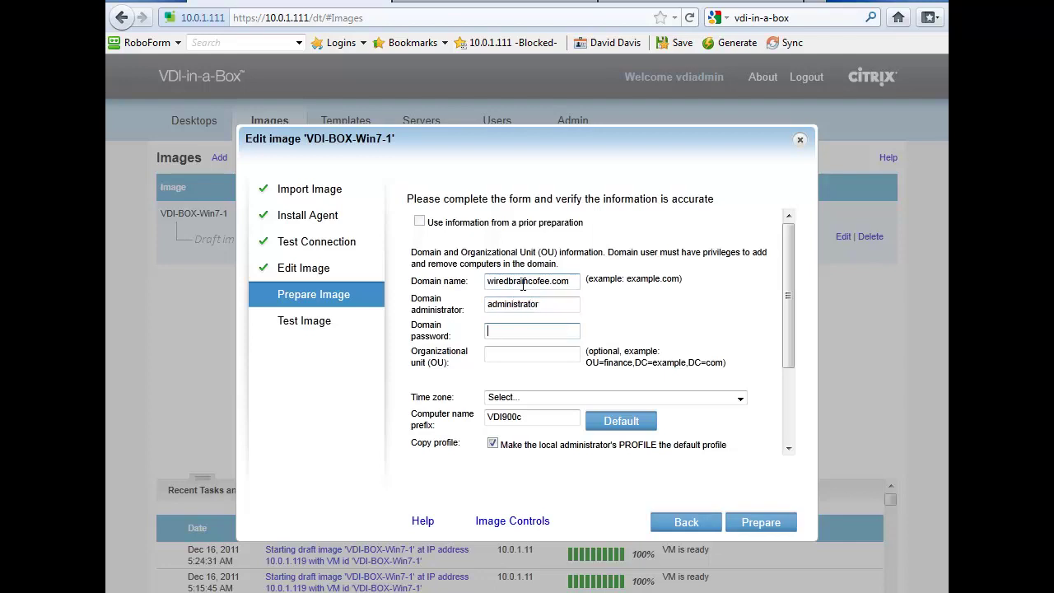
{"action": "type", "text": "**********"}
{"action": "key", "text": "Tab"}
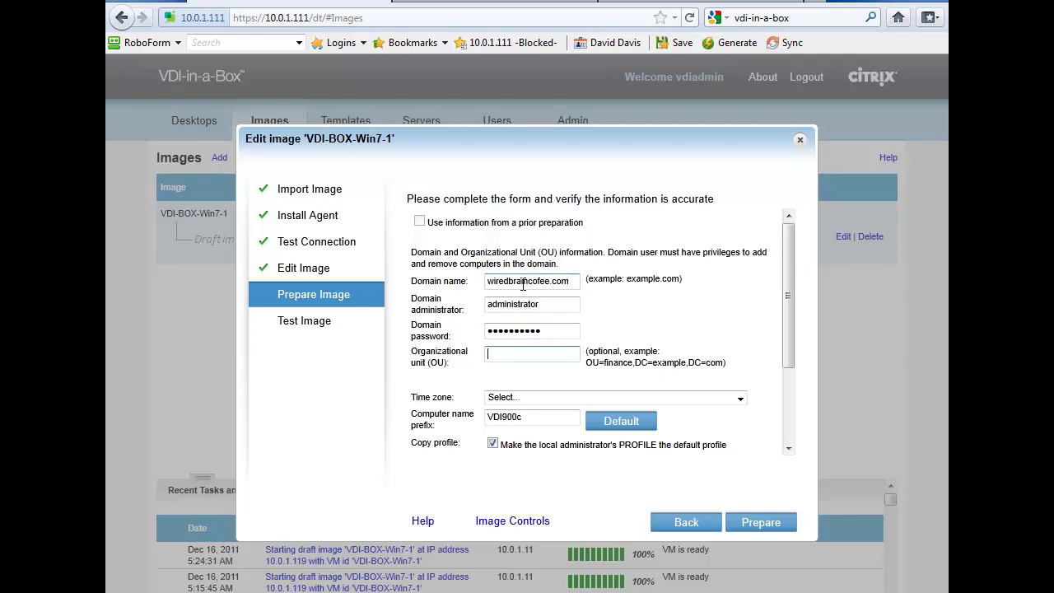
Choose Eastern Time (US and Canada) as the time zone and request image preparation
{"action": "left_click", "coordinate": [595, 399]}
{"action": "left_click", "coordinate": [661, 317]}
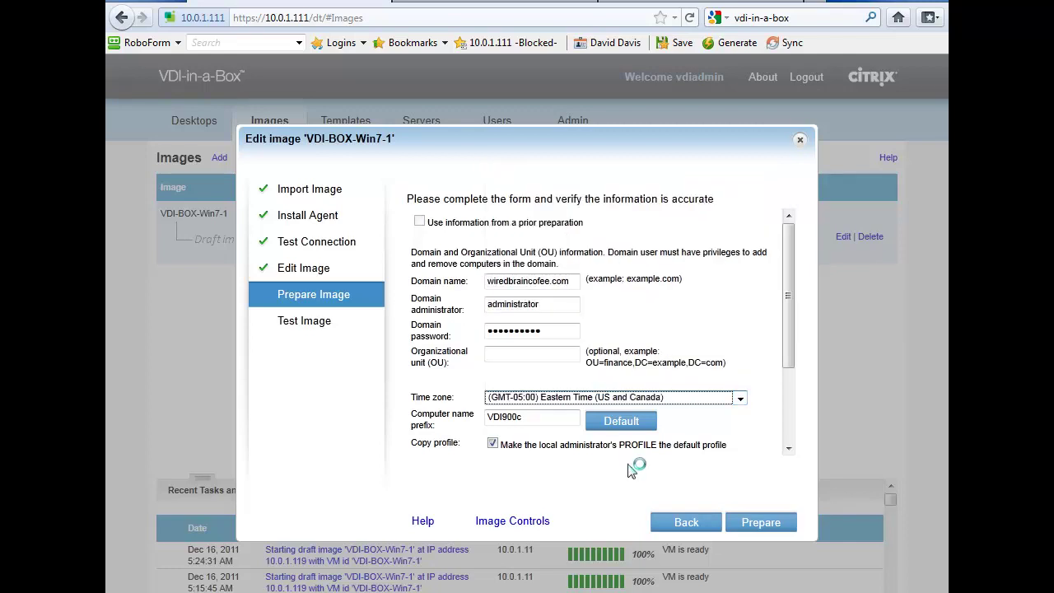
{"action": "scroll", "coordinate": [794, 403], "scroll_direction": "down", "scroll_amount": 3}
{"action": "left_click_drag", "start_coordinate": [542, 303], "coordinate": [467, 326]}
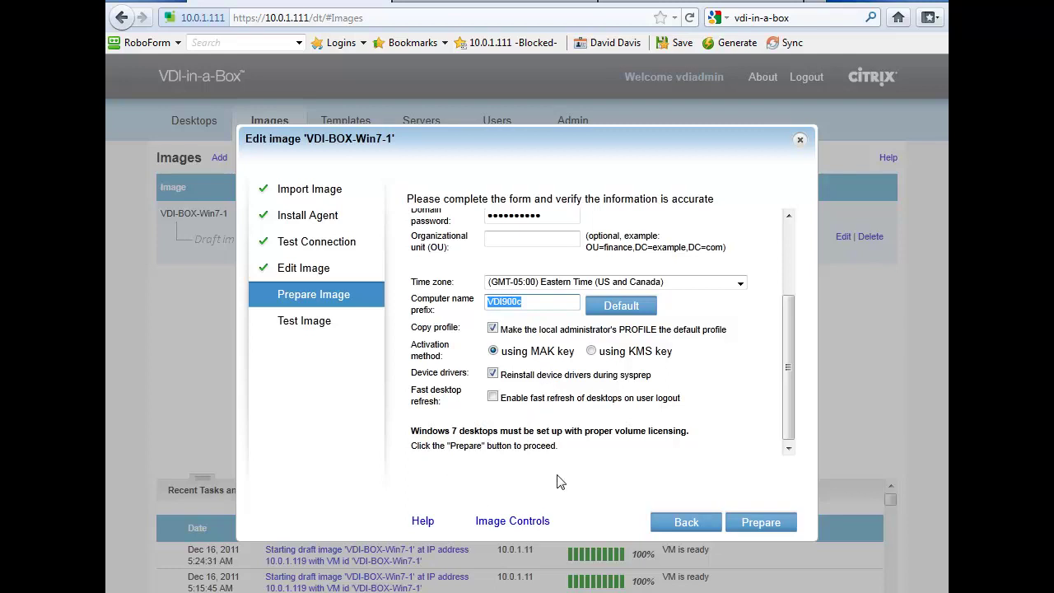
{"action": "left_click", "coordinate": [753, 523]}
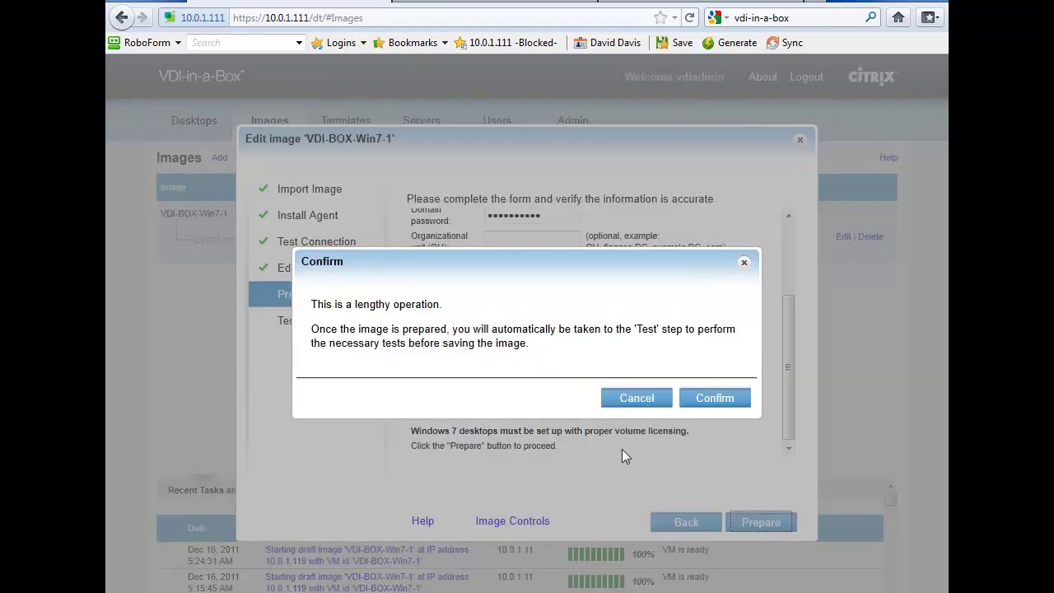
Confirm the lengthy image preparation, then review the Test Image verification checklist
{"action": "left_click", "coordinate": [738, 398]}
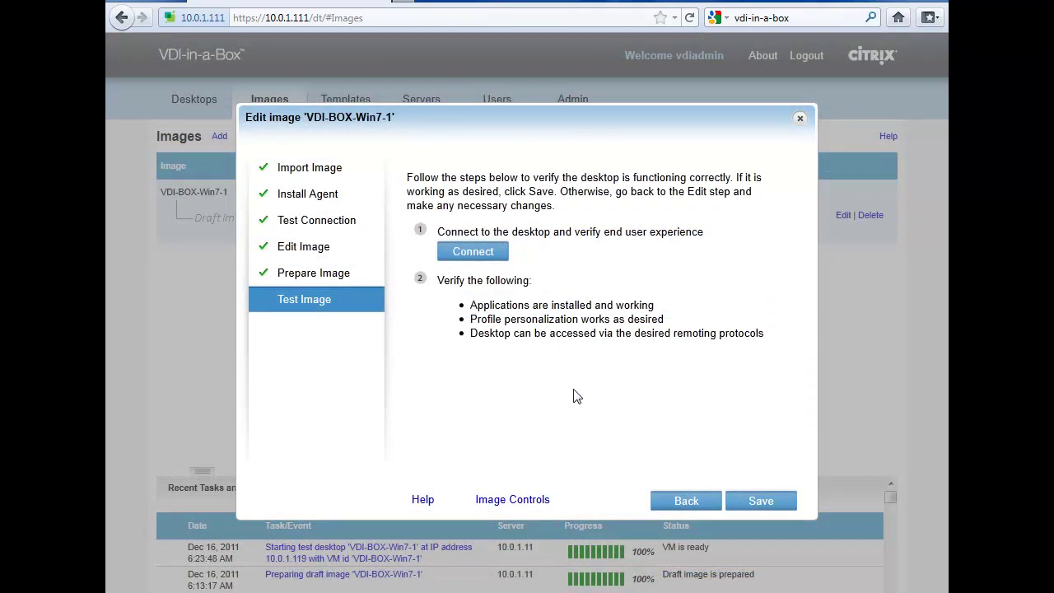
{"action": "left_click_drag", "start_coordinate": [574, 234], "coordinate": [708, 238]}
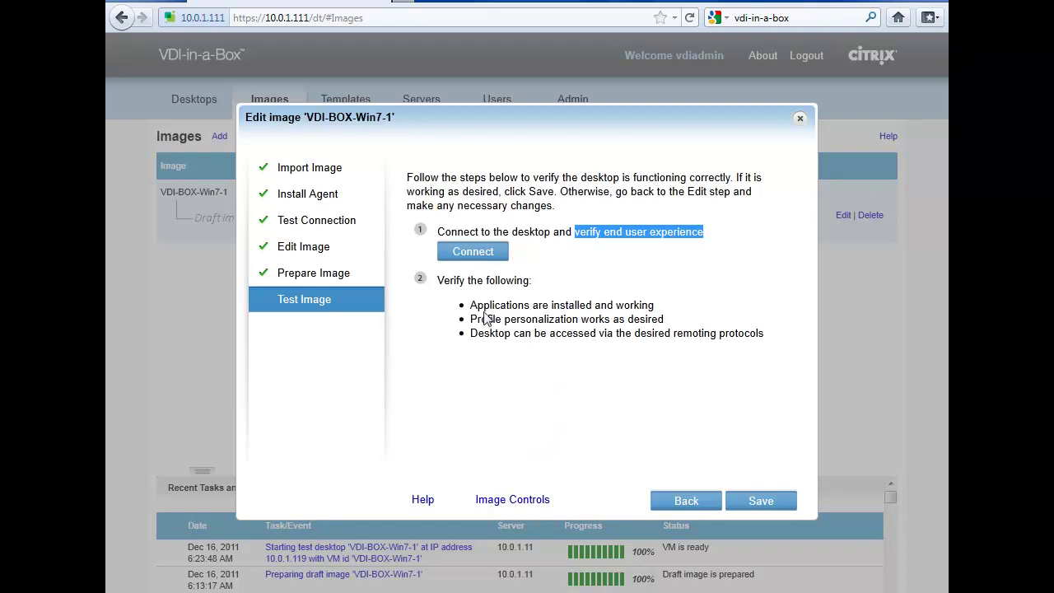
{"action": "left_click_drag", "start_coordinate": [478, 307], "coordinate": [669, 319]}
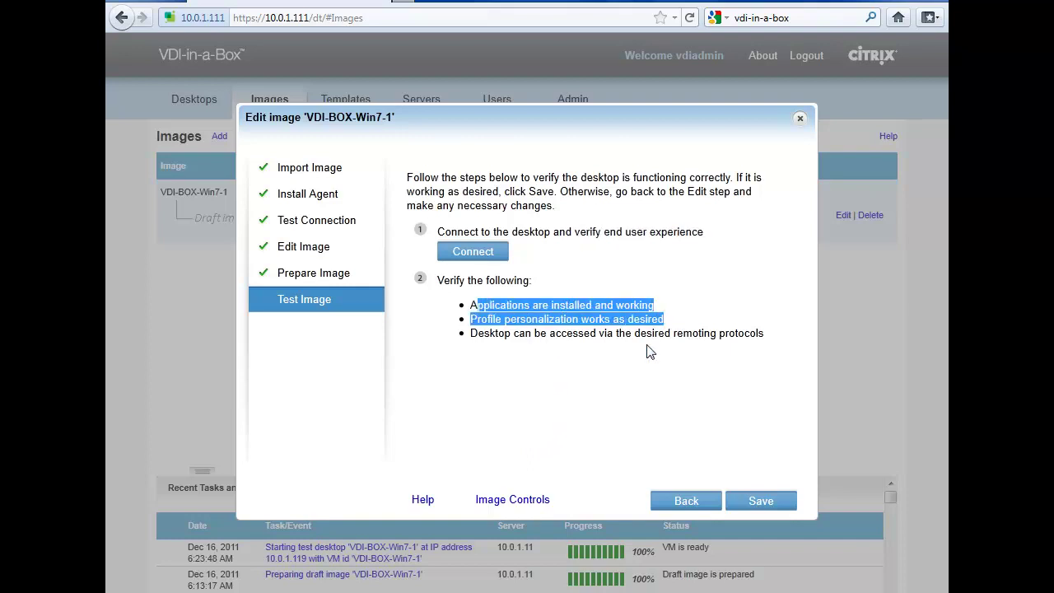
{"action": "left_click", "coordinate": [620, 389]}
{"action": "left_click_drag", "start_coordinate": [505, 321], "coordinate": [648, 335]}
{"action": "left_click", "coordinate": [668, 351]}
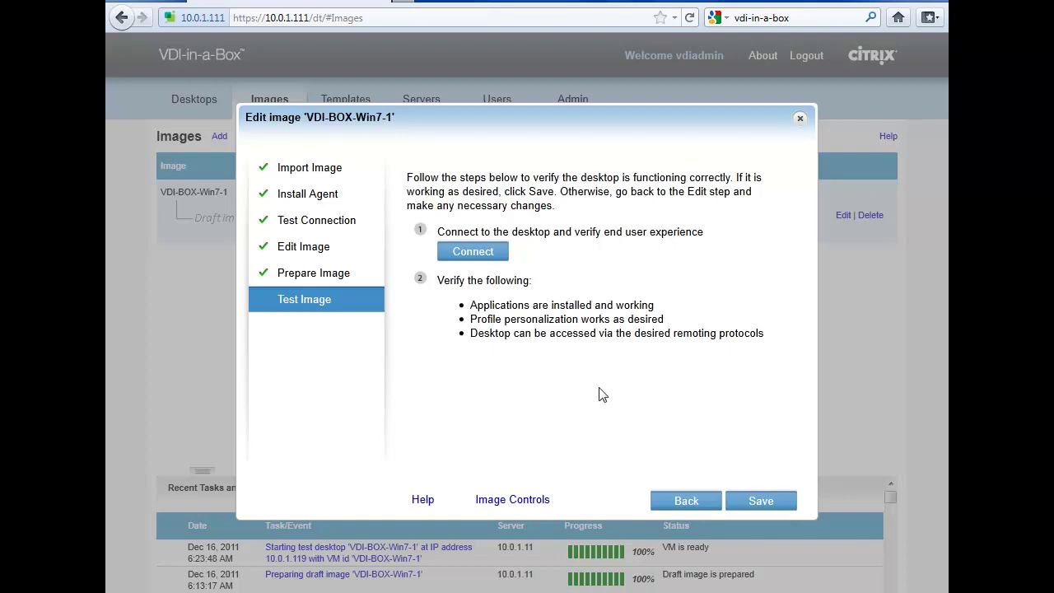
Connect to the draft image over Citrix HDX and log in with the test user's e-mail and password
{"action": "left_click", "coordinate": [447, 251]}
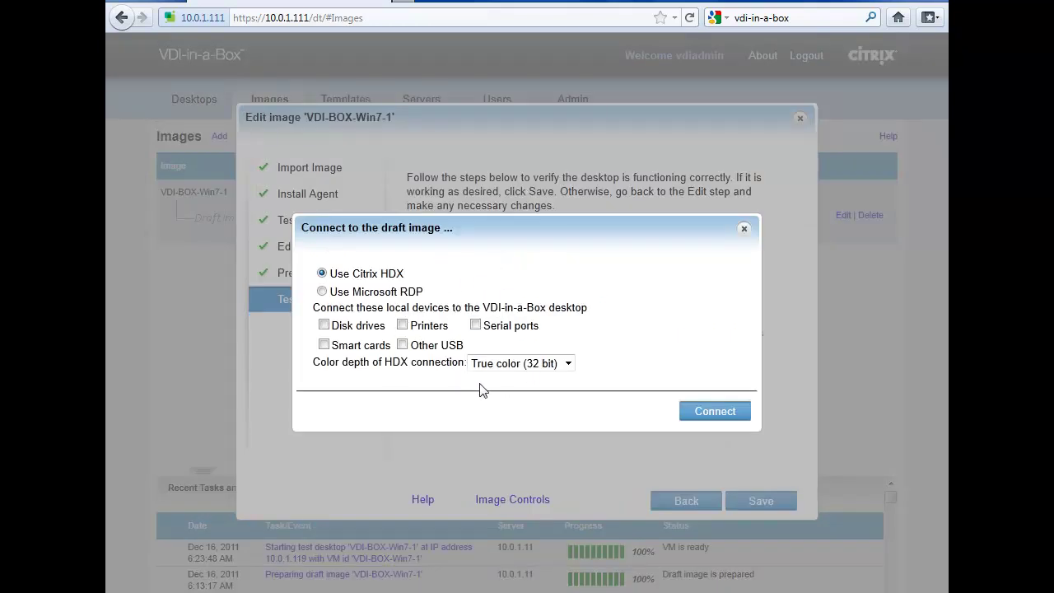
{"action": "left_click", "coordinate": [714, 416]}
{"action": "left_click", "coordinate": [499, 291]}
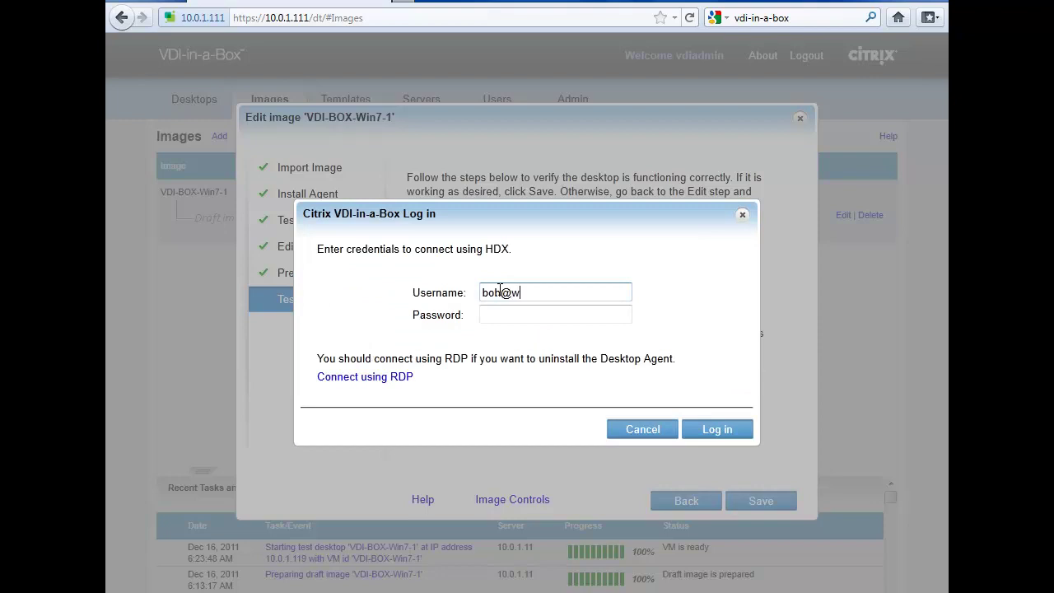
{"action": "key", "text": "Tab"}
{"action": "type", "text": "••••••••••"}
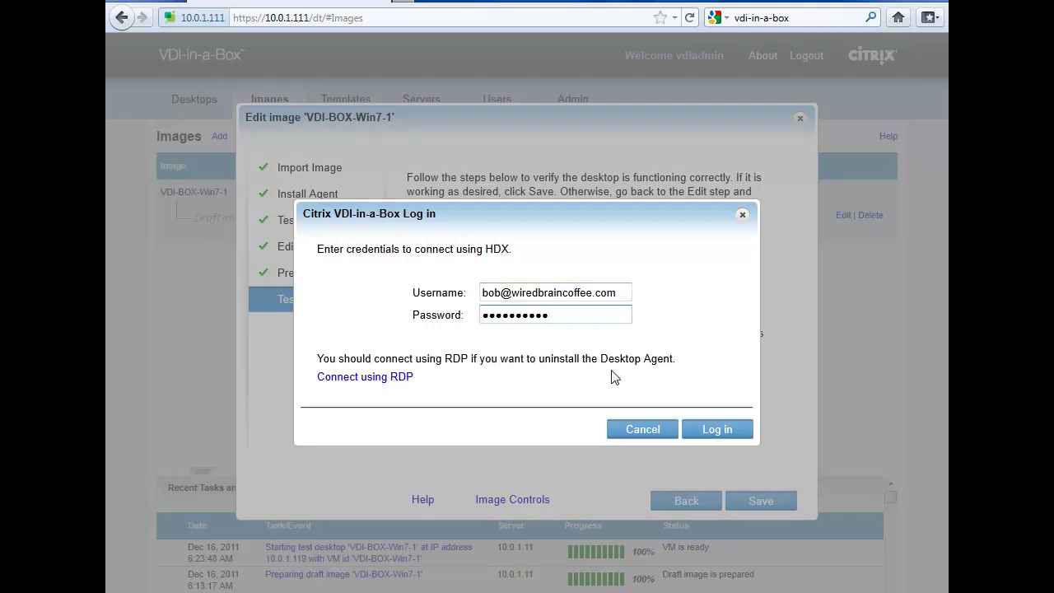
{"action": "left_click", "coordinate": [714, 429]}
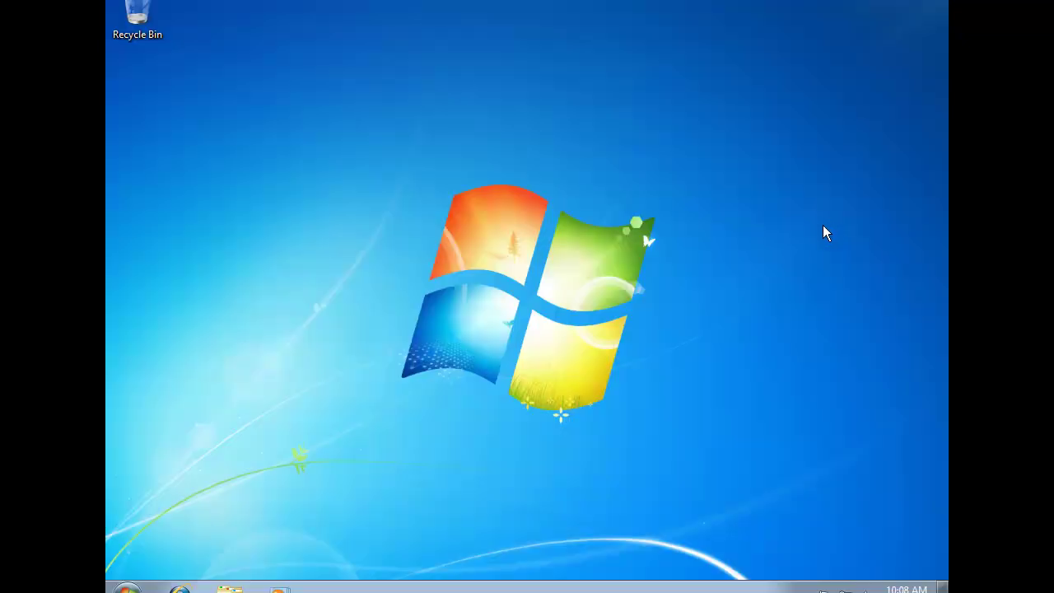
Check the test desktop's system properties from Computer in the Start menu
{"action": "left_click", "coordinate": [128, 588]}
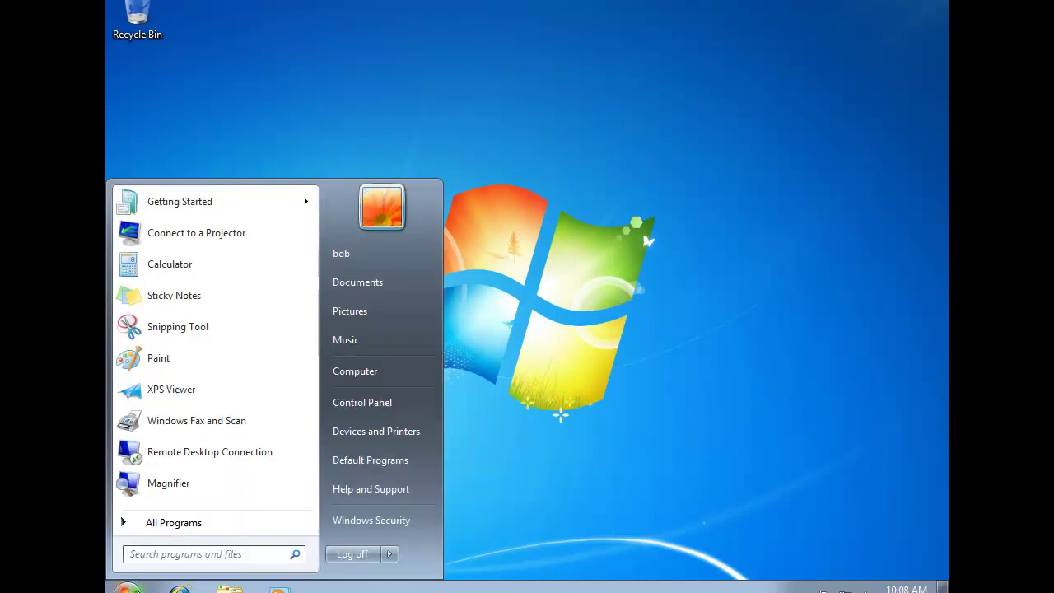
{"action": "right_click", "coordinate": [377, 371]}
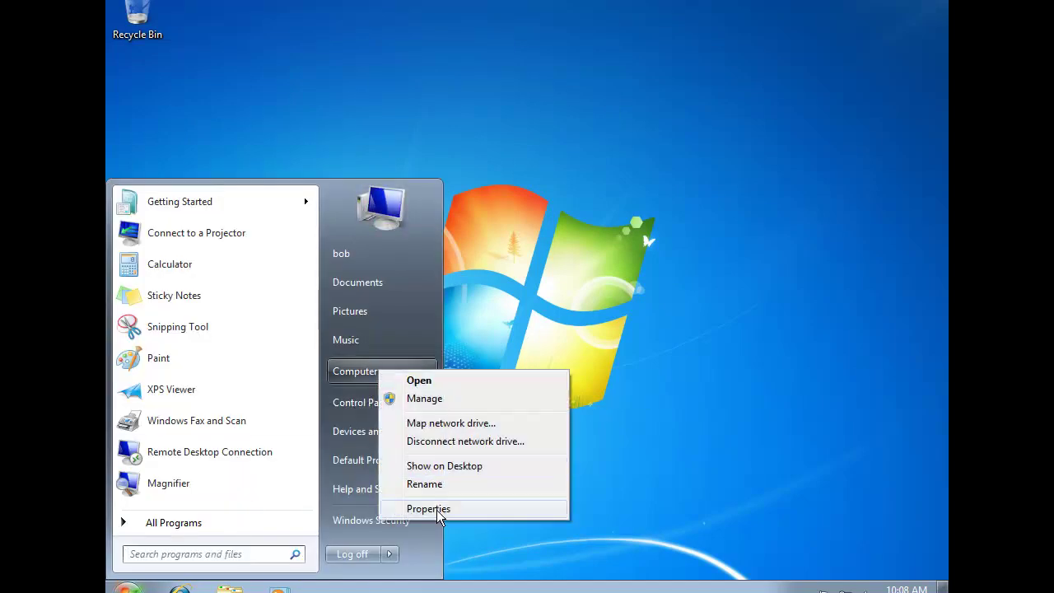
{"action": "left_click", "coordinate": [429, 509]}
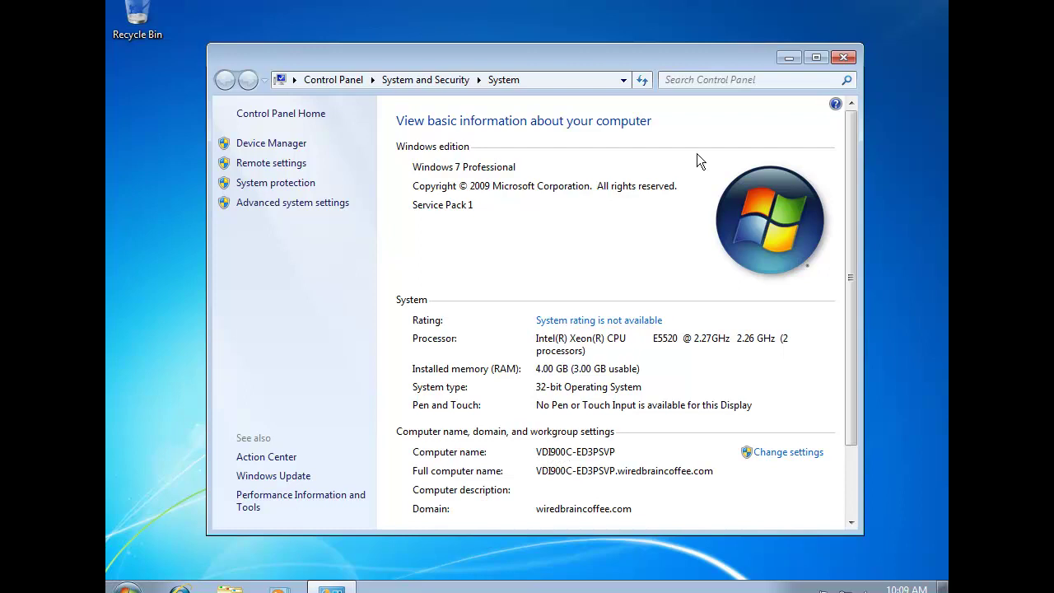
{"action": "left_click", "coordinate": [844, 57]}
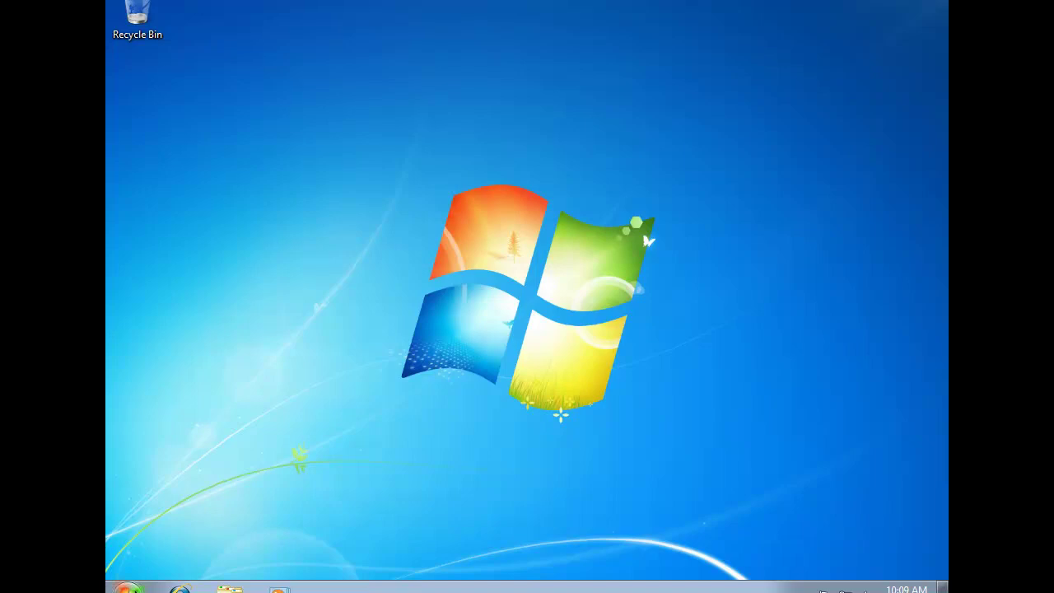
Browse All Programs, then inspect and close the desktop's Personalization settings
{"action": "left_click", "coordinate": [128, 586]}
{"action": "left_click", "coordinate": [216, 528]}
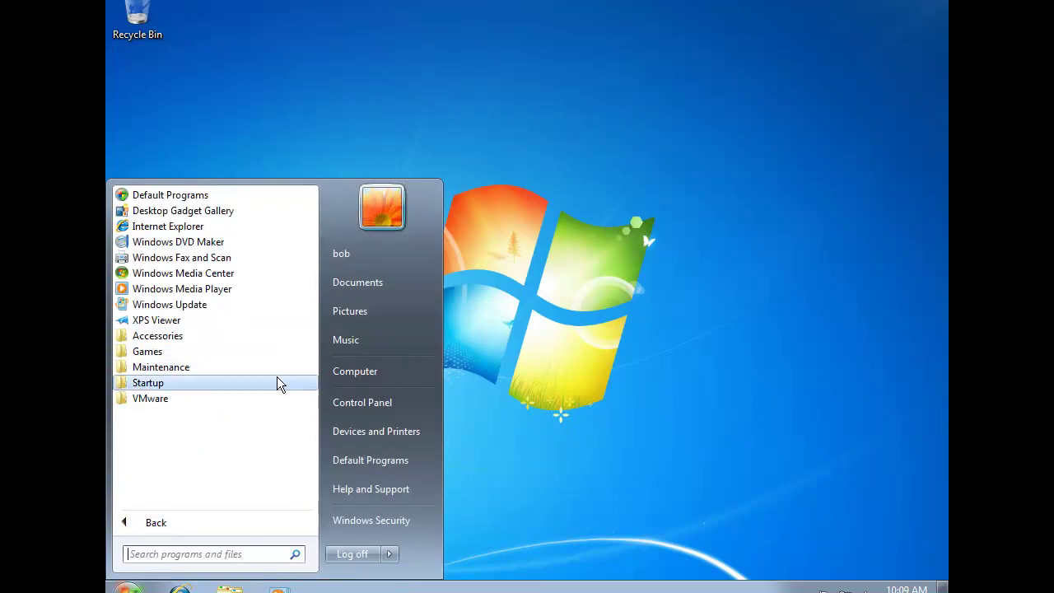
{"action": "left_click", "coordinate": [656, 335]}
{"action": "right_click", "coordinate": [656, 336]}
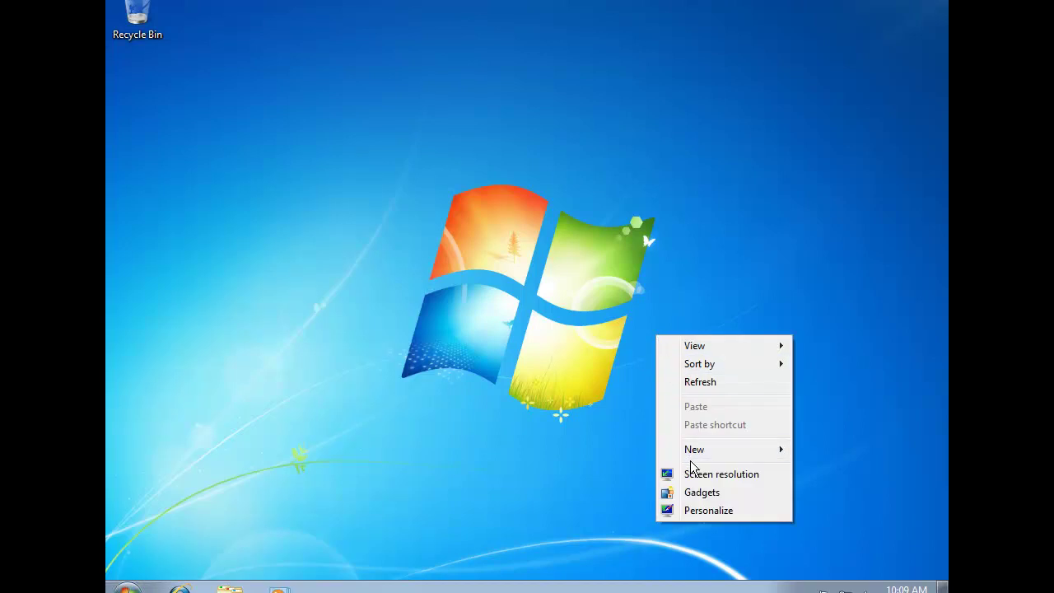
{"action": "left_click", "coordinate": [728, 511]}
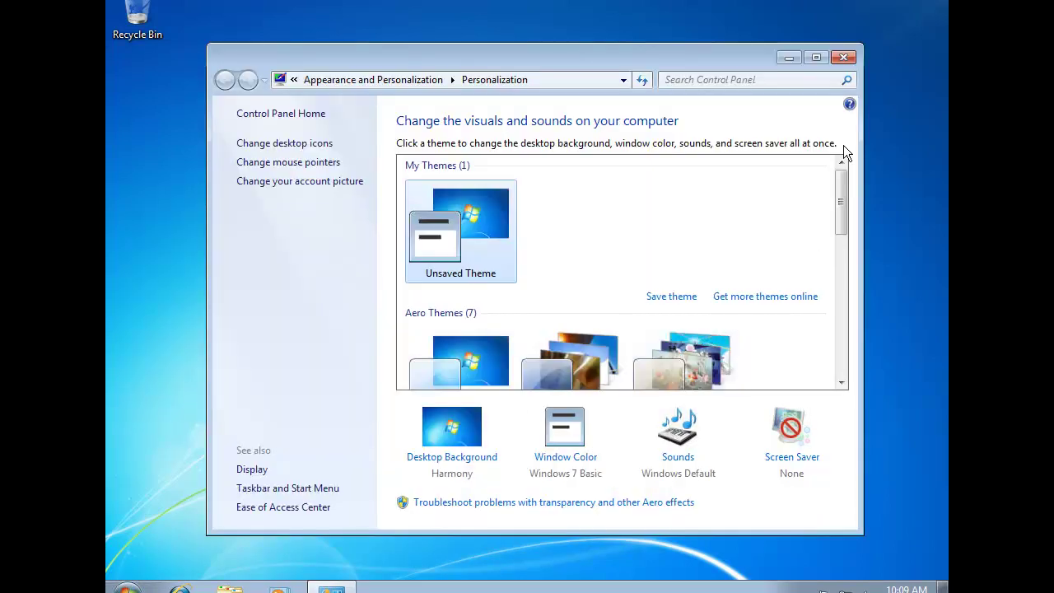
{"action": "left_click", "coordinate": [843, 58]}
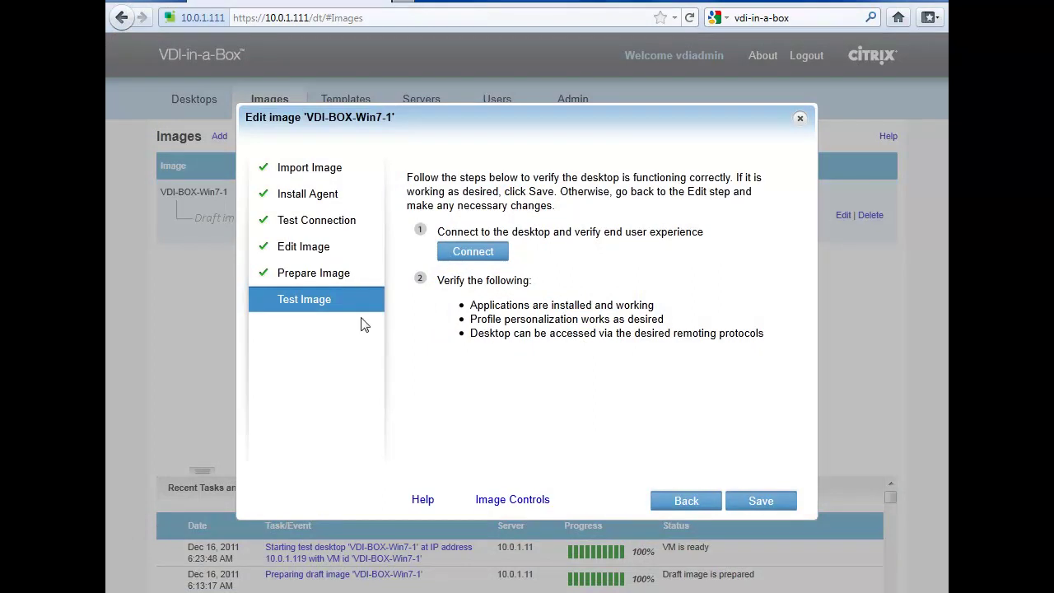
Save the tested VDI-BOX-Win7-1 image and confirm distributing it
{"action": "left_click", "coordinate": [761, 504]}
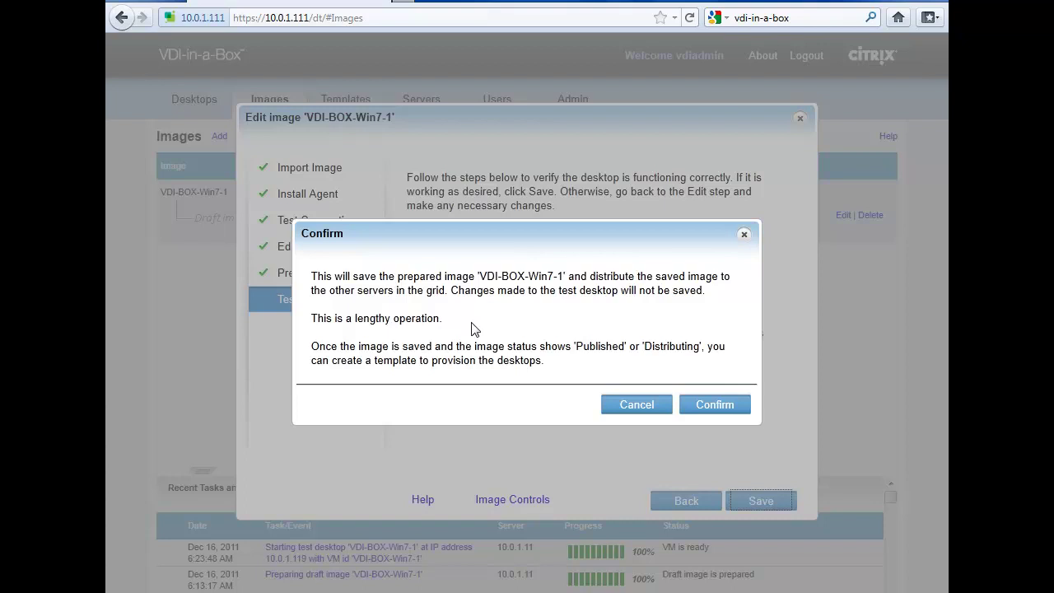
{"action": "left_click", "coordinate": [732, 406]}
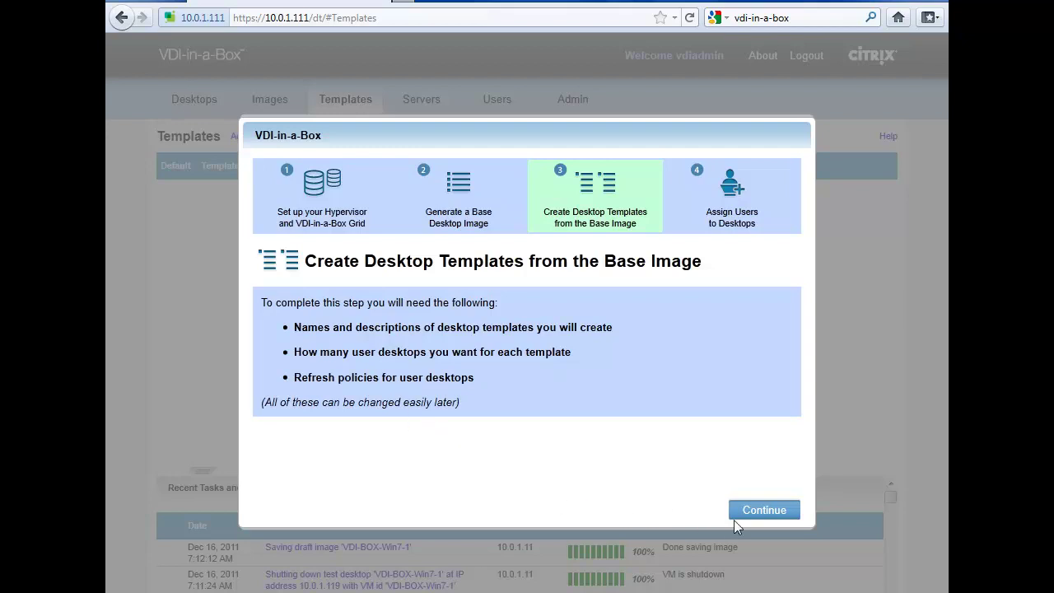
Create template VDI-BOX-Win7-Temp1 on VDI-BOX-Win7-1, described 'template for win7 test lab with vdi in a box'
{"action": "left_click", "coordinate": [777, 511]}
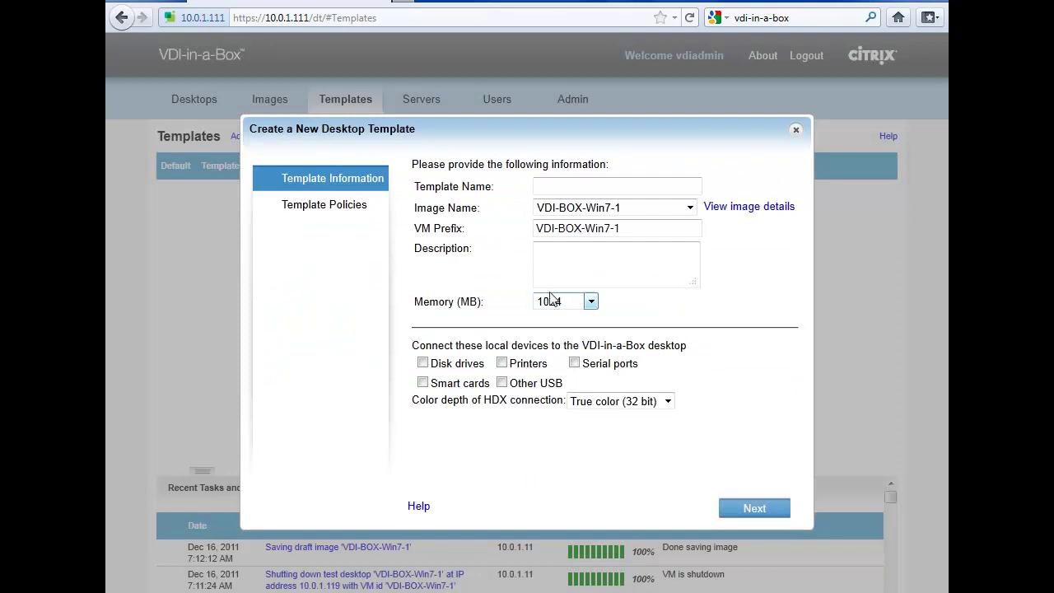
{"action": "left_click", "coordinate": [556, 188]}
{"action": "type", "text": "VDI-BOX-T"}
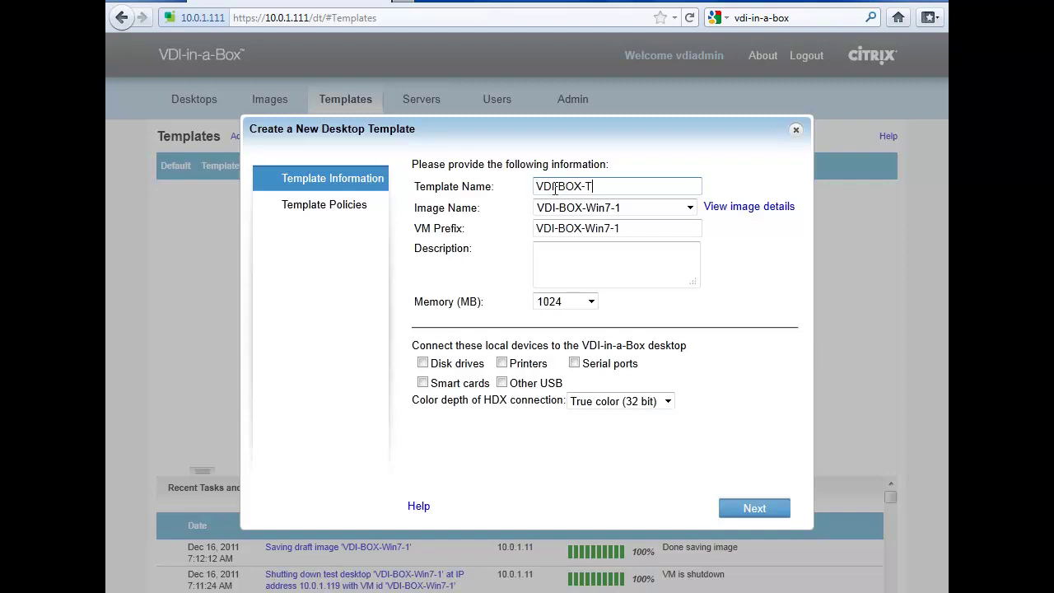
{"action": "key", "text": "BackSpace"}
{"action": "type", "text": "Win7-Temp1"}
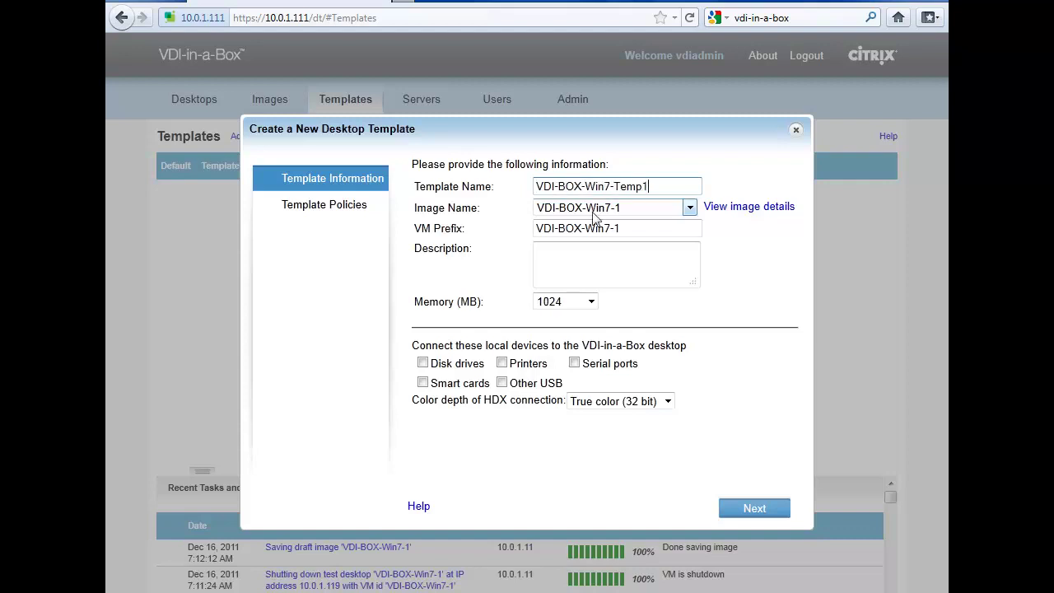
{"action": "left_click", "coordinate": [690, 210]}
{"action": "left_click", "coordinate": [690, 212]}
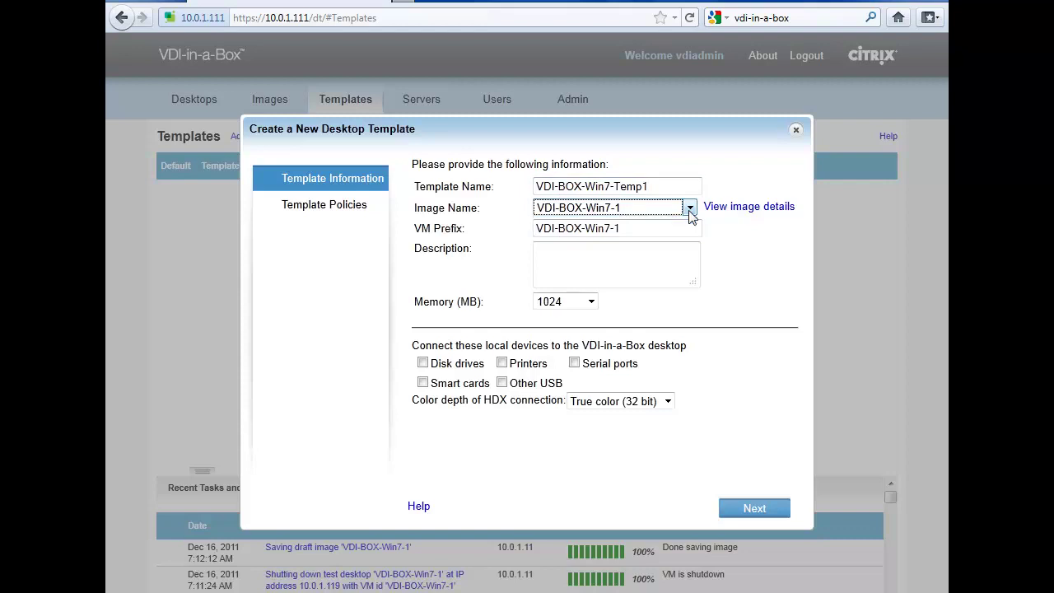
{"action": "left_click", "coordinate": [593, 273]}
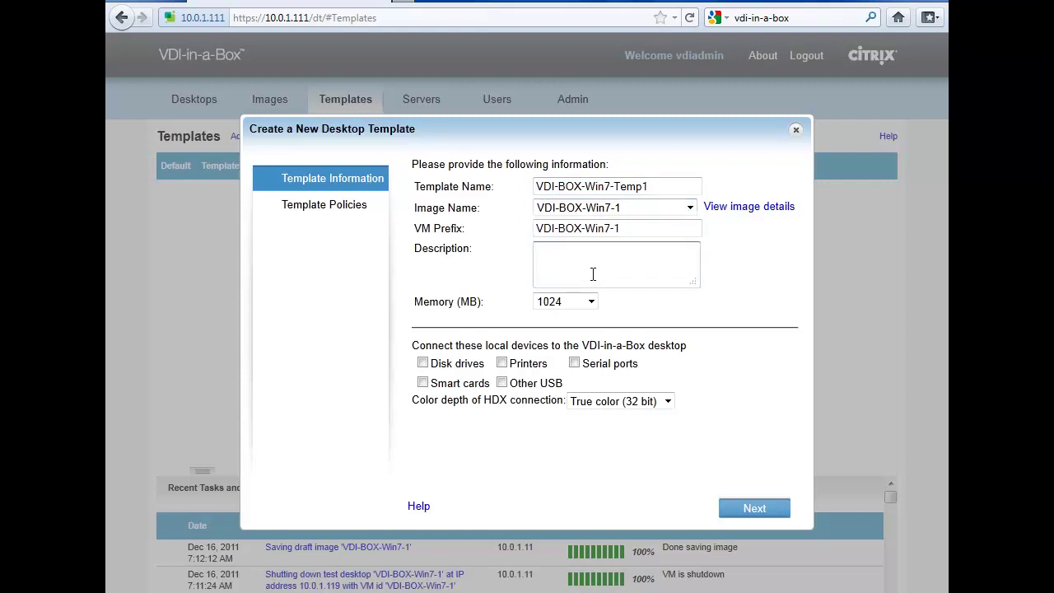
{"action": "type", "text": "template for win7 test lab wit"}
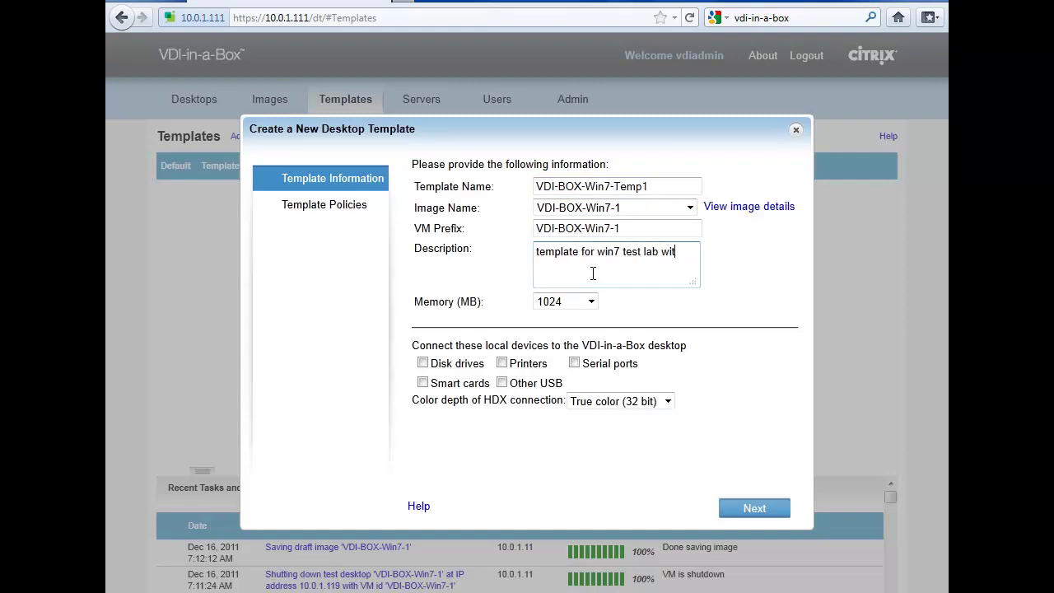
{"action": "type", "text": "h vdi in a box"}
Set maximum 4 desktops with 2 pre-started and save the template
{"action": "left_click", "coordinate": [770, 503]}
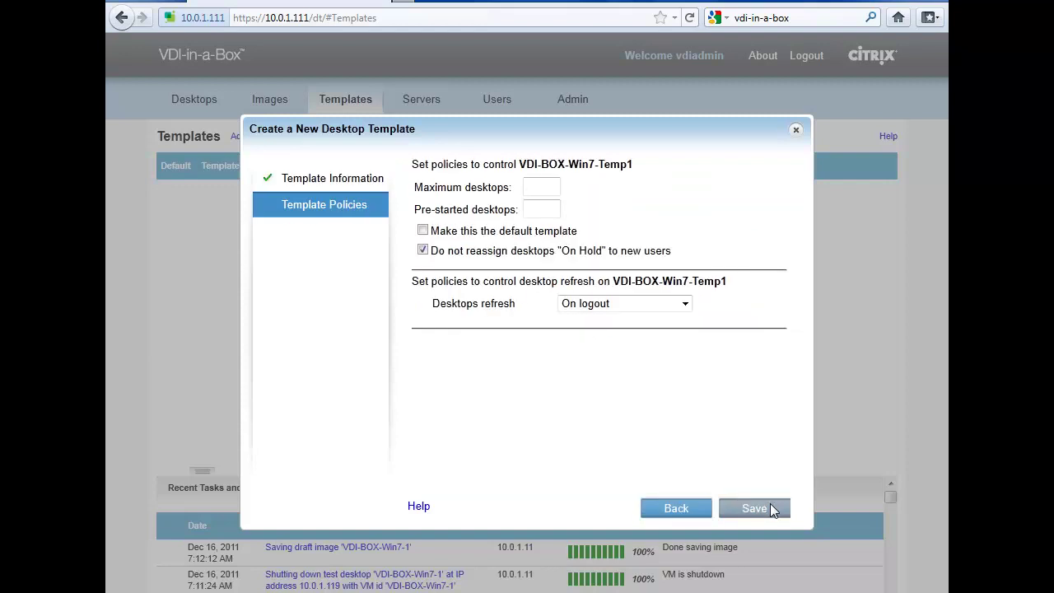
{"action": "left_click", "coordinate": [535, 188]}
{"action": "type", "text": "4"}
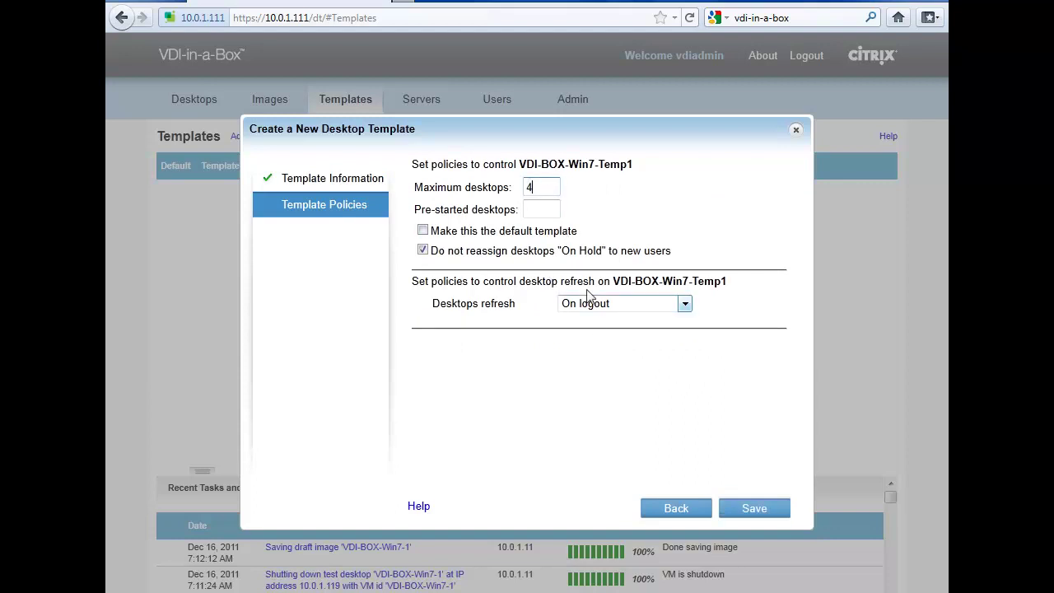
{"action": "left_click", "coordinate": [541, 210]}
{"action": "type", "text": "2"}
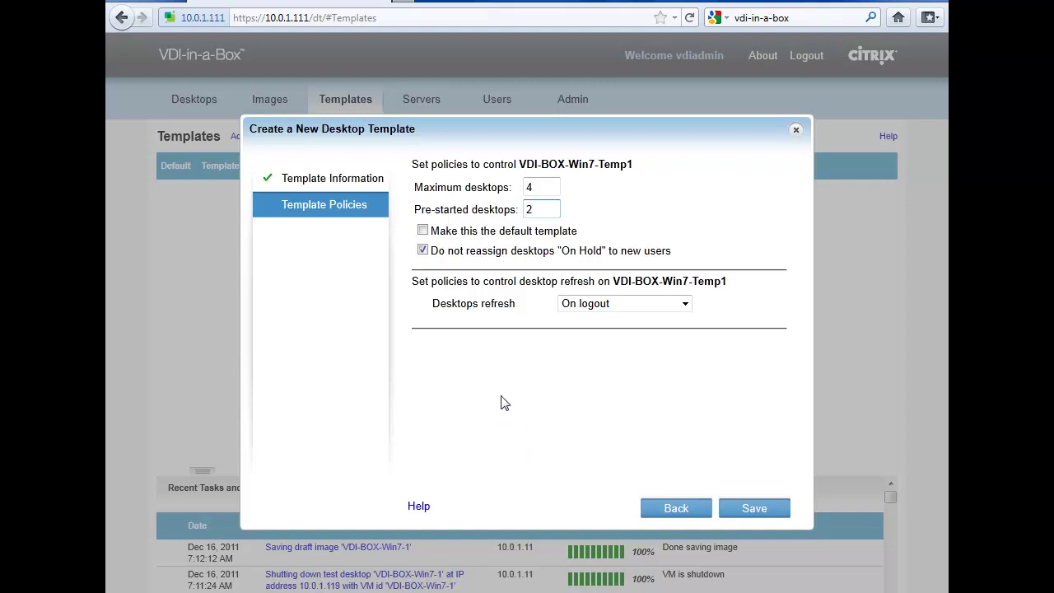
{"action": "left_click", "coordinate": [755, 508]}
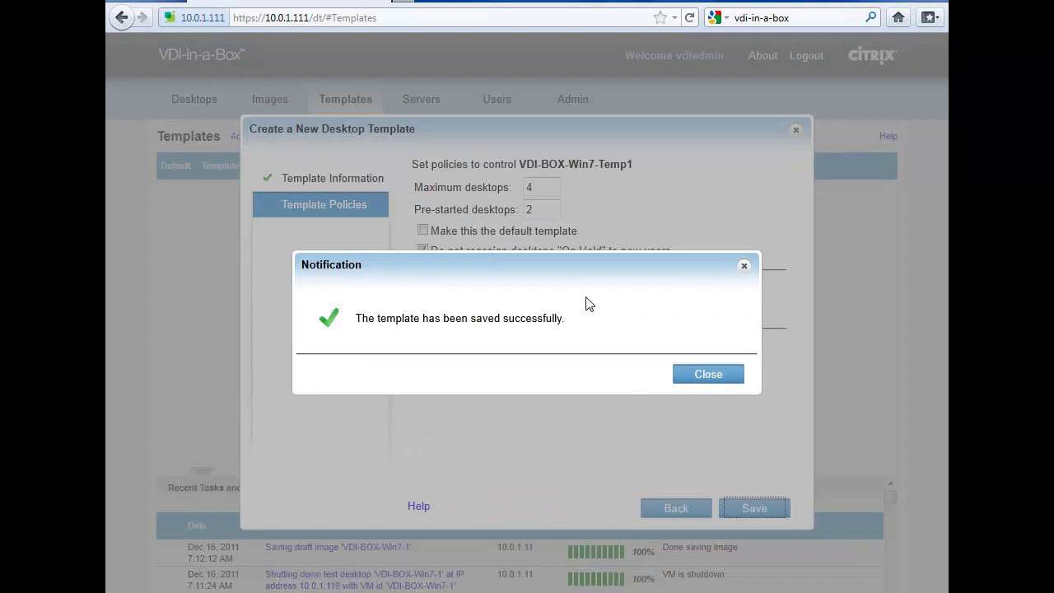
Continue to the Users page and enter group 'all-ad-users' with template VDI-BOX-Win7-Temp1
{"action": "left_click", "coordinate": [706, 384]}
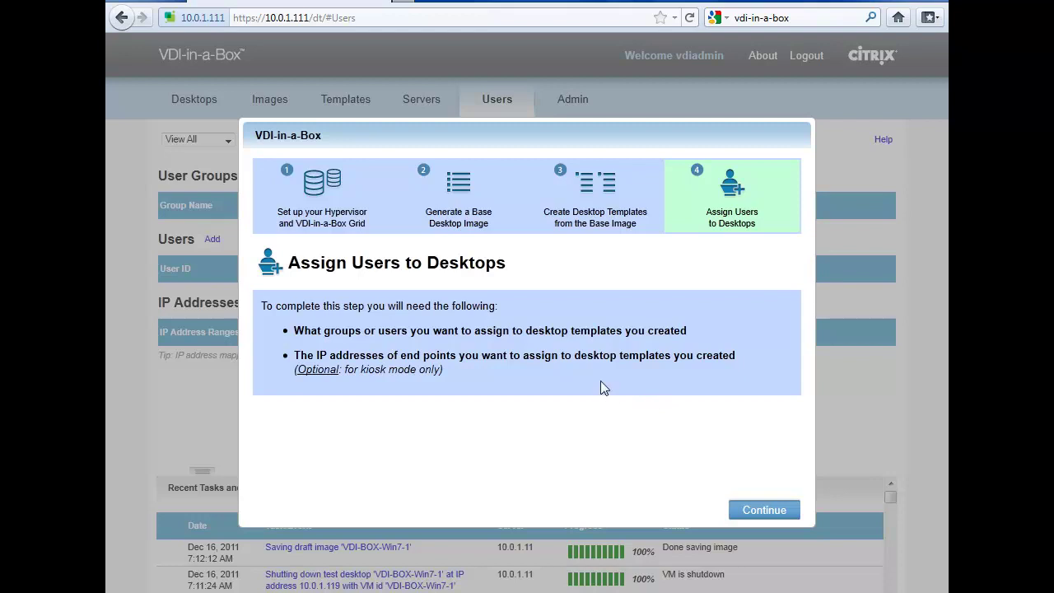
{"action": "left_click", "coordinate": [761, 512]}
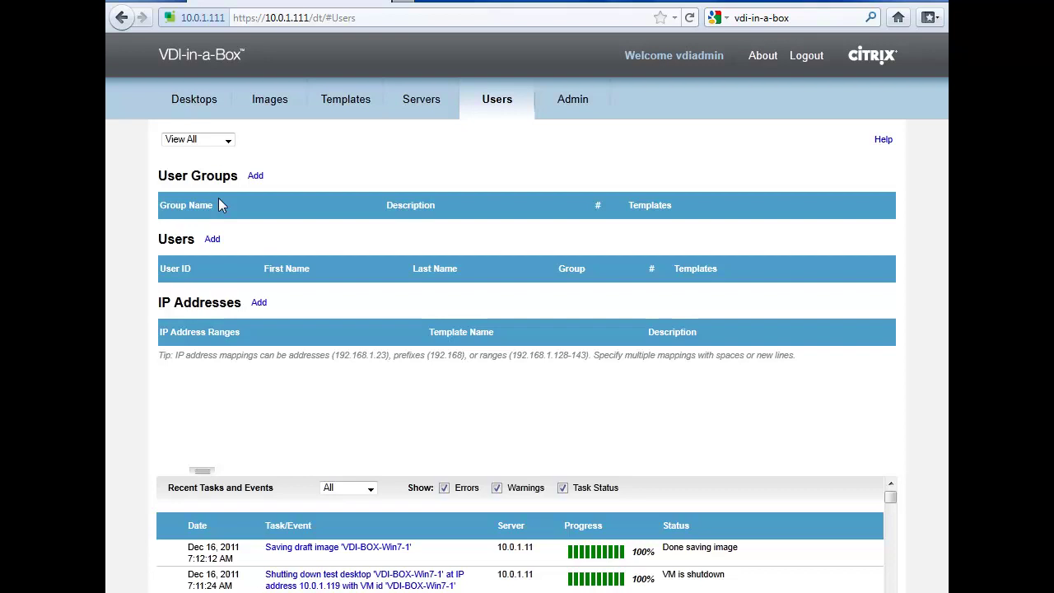
{"action": "left_click", "coordinate": [256, 177]}
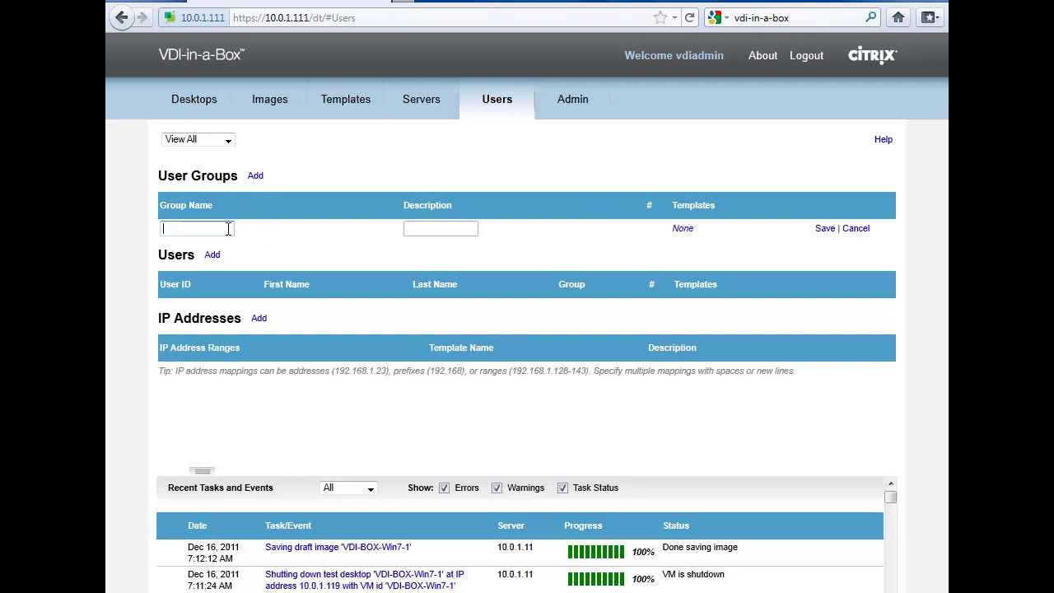
{"action": "type", "text": "all-ad-users"}
{"action": "left_click", "coordinate": [686, 231]}
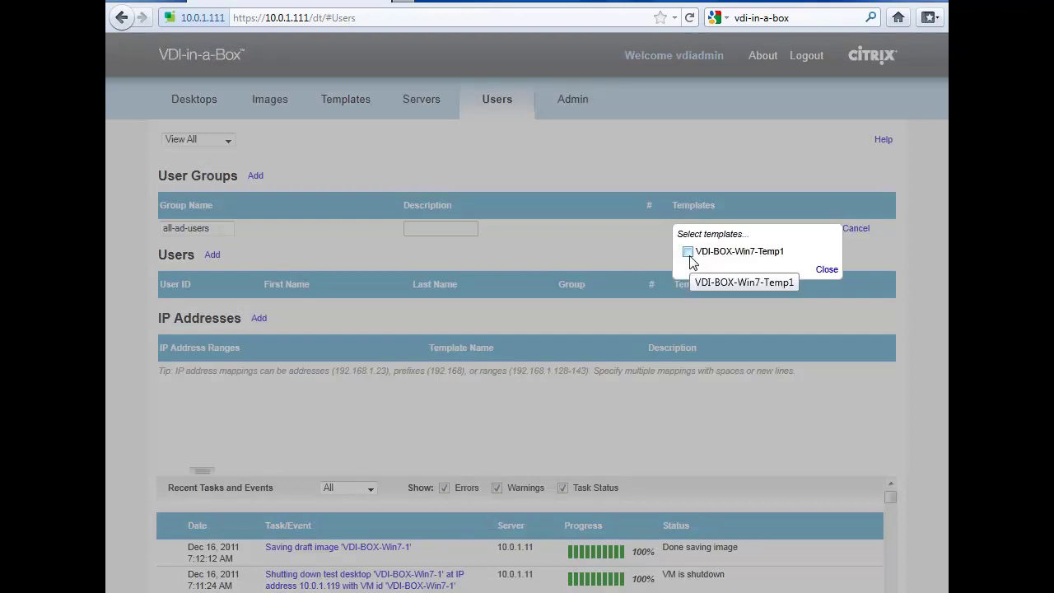
{"action": "left_click", "coordinate": [688, 252]}
{"action": "left_click", "coordinate": [829, 271]}
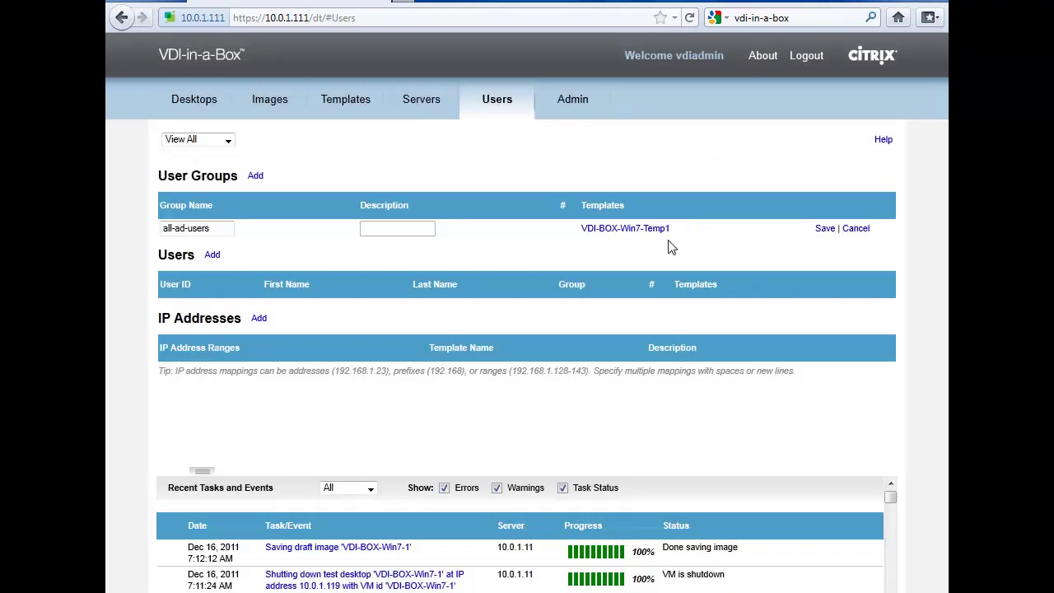
{"action": "left_click", "coordinate": [826, 230]}
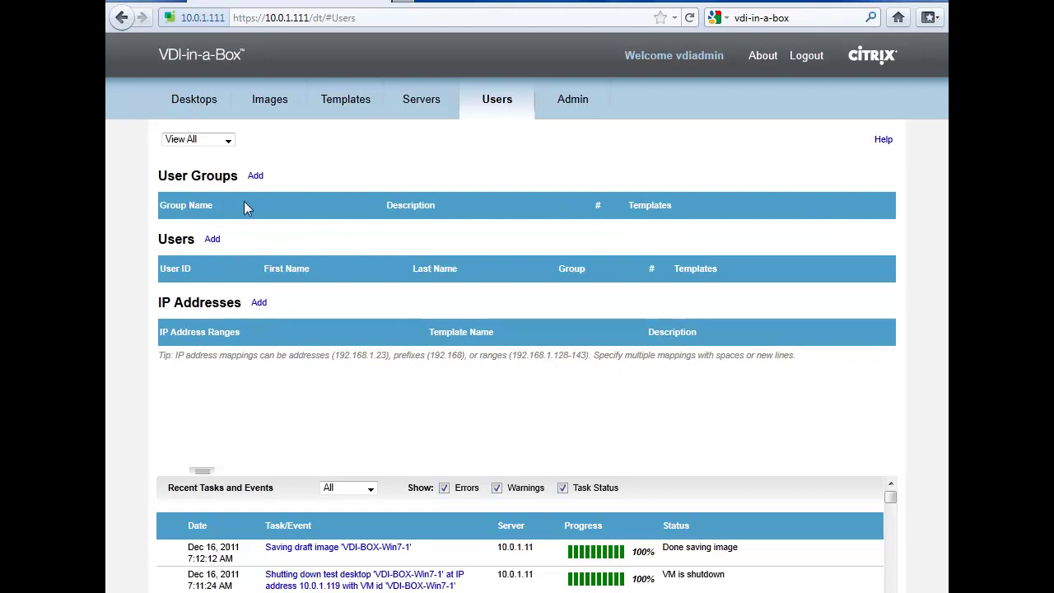
Add the new user's ID, assign template VDI-BOX-Win7-Temp1, and save the entry
{"action": "left_click", "coordinate": [217, 244]}
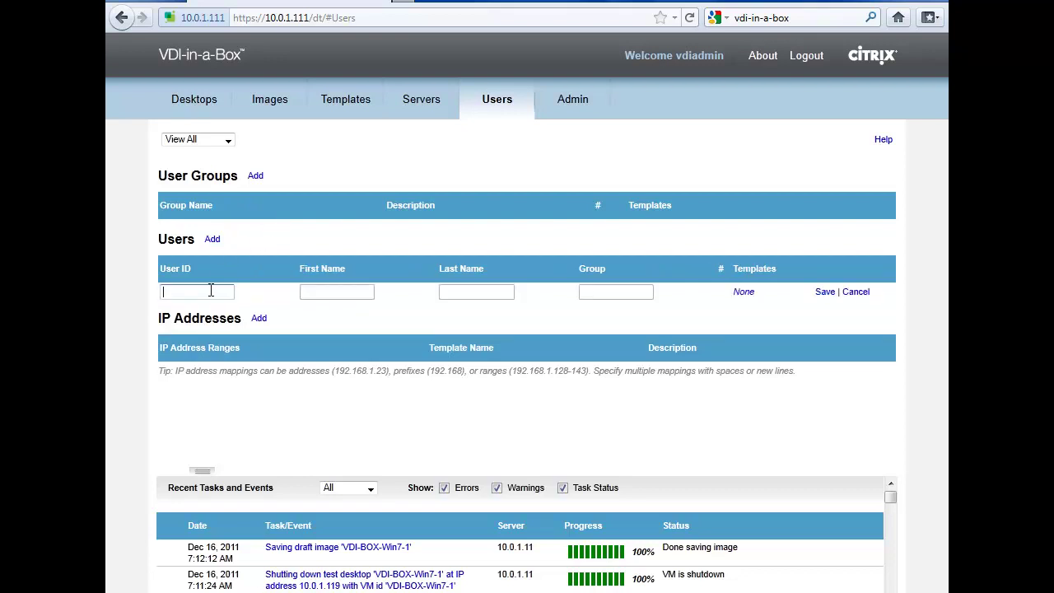
{"action": "type", "text": "bob"}
{"action": "key", "text": "Tab"}
{"action": "key", "text": "Tab"}
{"action": "key", "text": "Tab"}
{"action": "key", "text": "Tab"}
{"action": "left_click", "coordinate": [744, 292]}
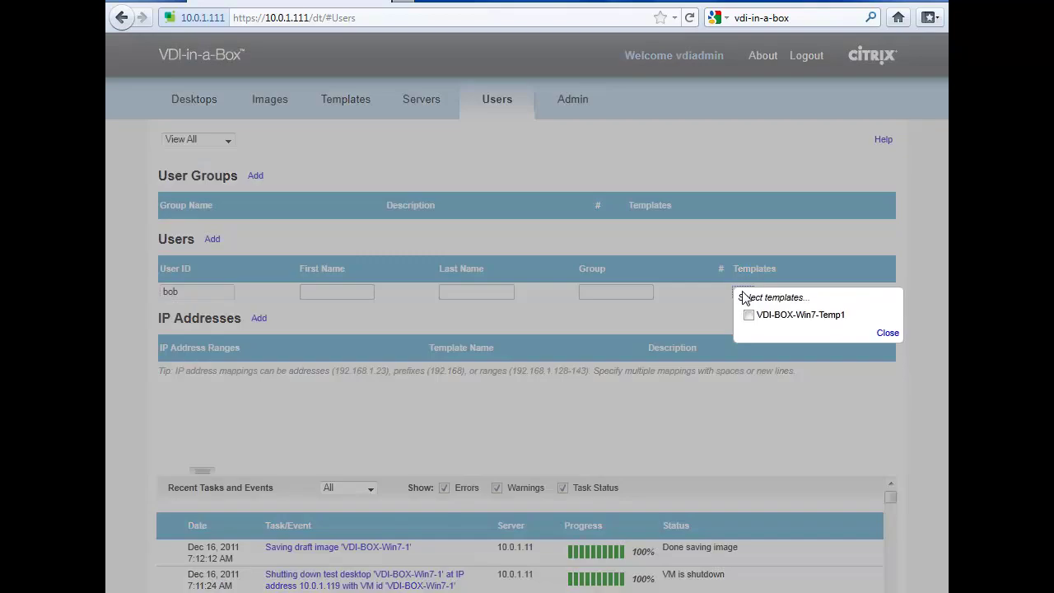
{"action": "left_click", "coordinate": [749, 315]}
{"action": "left_click", "coordinate": [888, 334]}
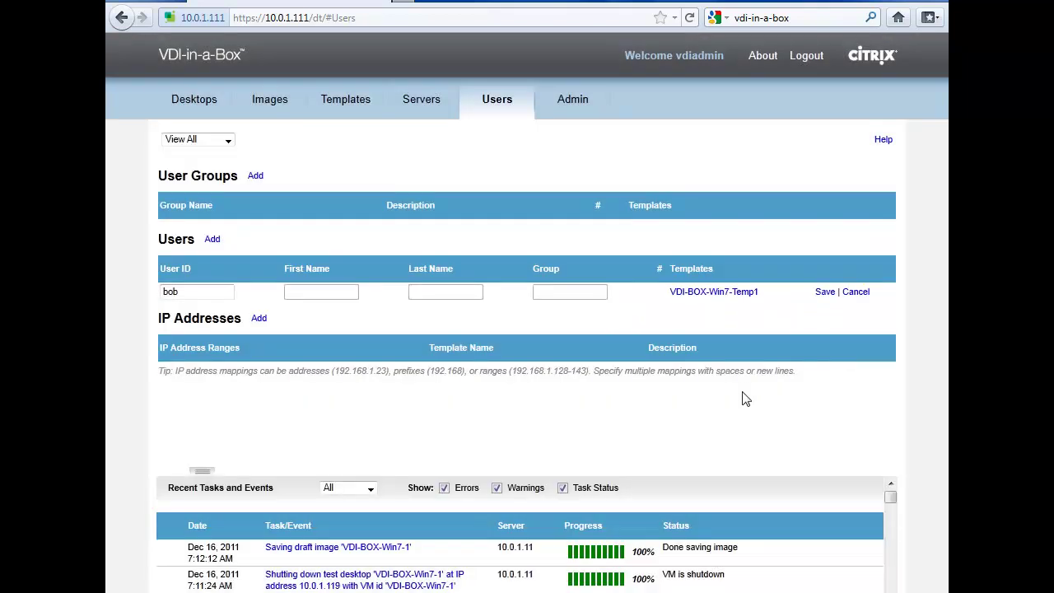
{"action": "left_click", "coordinate": [824, 291]}
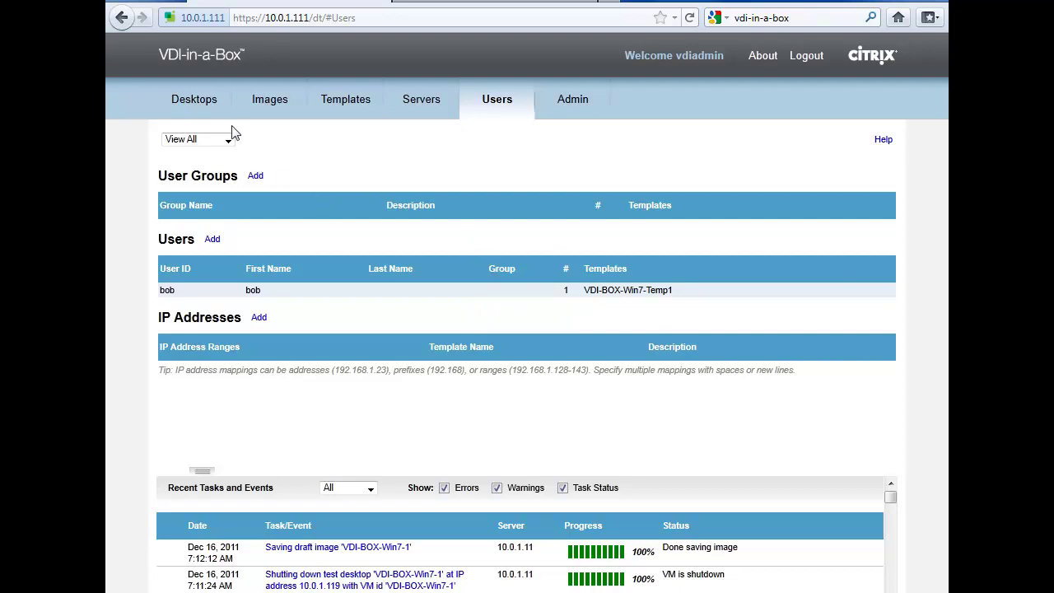
Open the Desktops tab to view capacity and VDI-BOX-Win7-Temp1 desktop counts
{"action": "left_click", "coordinate": [206, 106]}
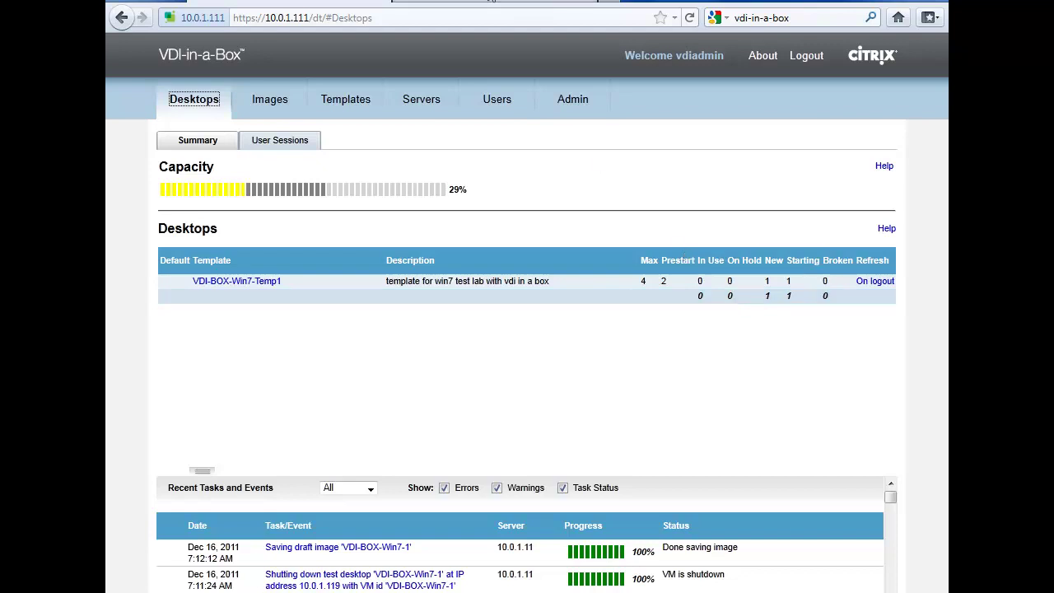
Log in to the user portal as the new user and launch the VDI-BOX-Win7-Temp1 desktop
{"action": "left_click", "coordinate": [492, 3]}
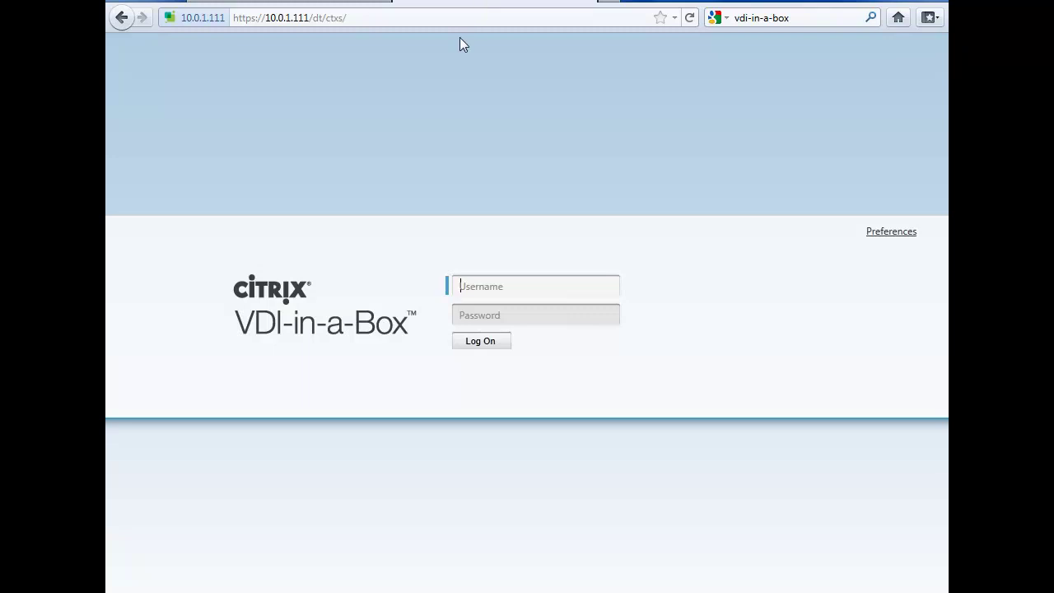
{"action": "left_click", "coordinate": [275, 20]}
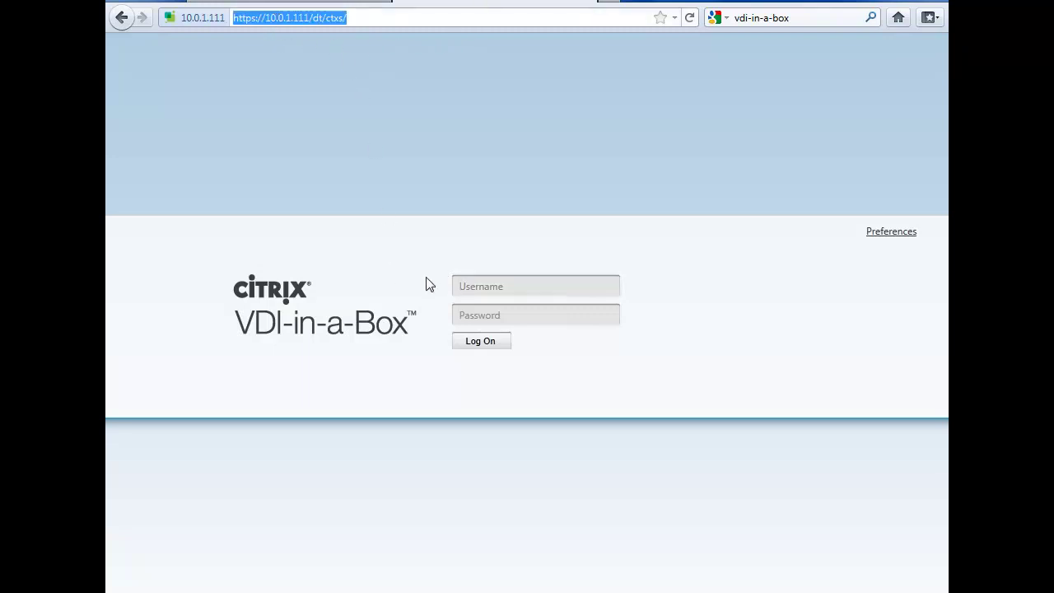
{"action": "left_click", "coordinate": [496, 290]}
{"action": "type", "text": "bob"}
{"action": "key", "text": "Tab"}
{"action": "type", "text": "***********"}
{"action": "key", "text": "Return"}
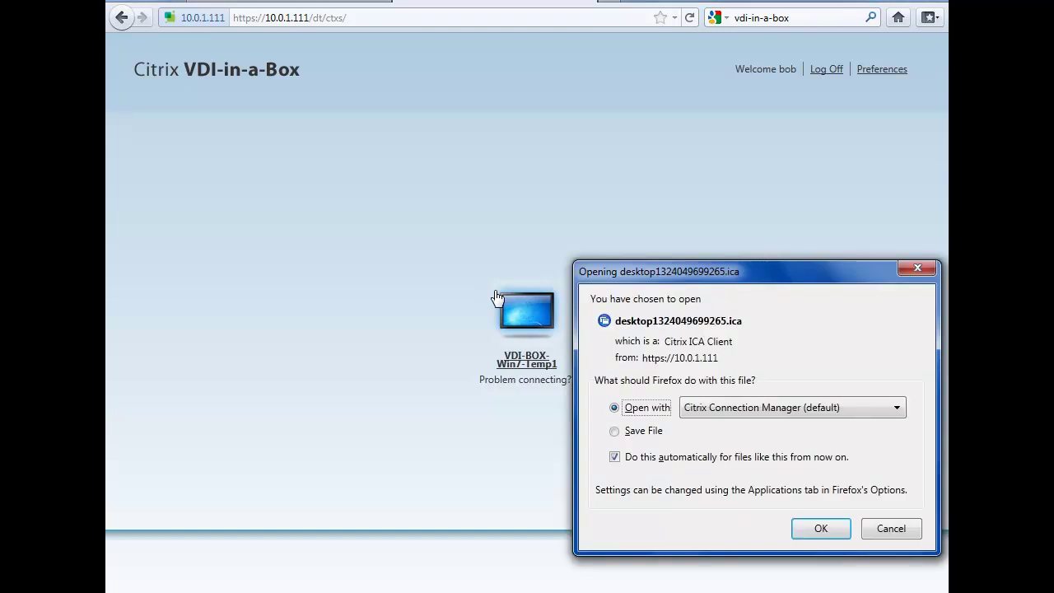
{"action": "left_click", "coordinate": [822, 528]}
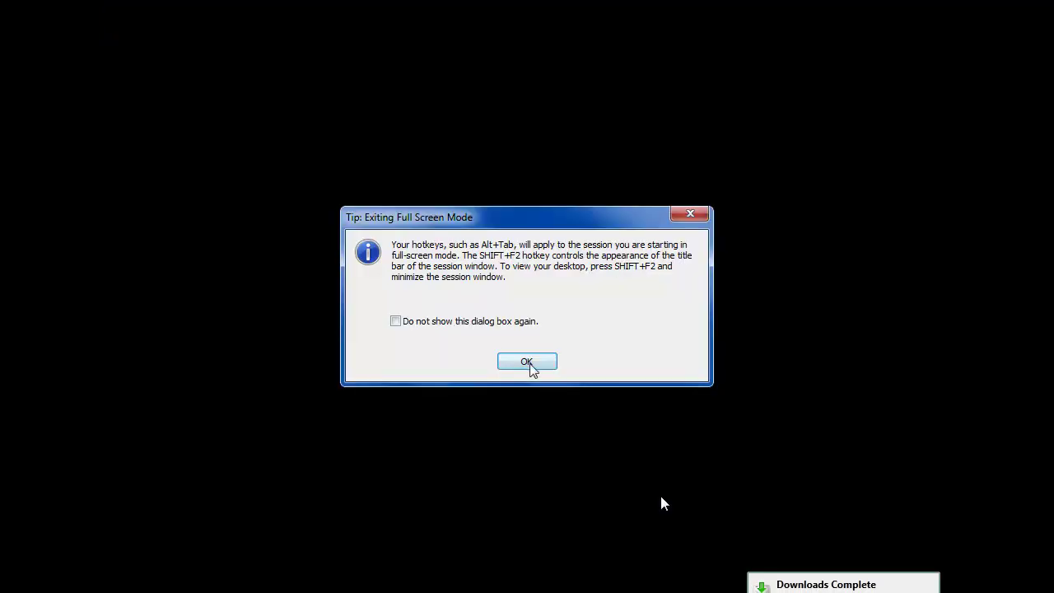
Dismiss the full-screen tip, log on to Windows 7, and confirm the assigned user in the Start menu
{"action": "left_click", "coordinate": [531, 364]}
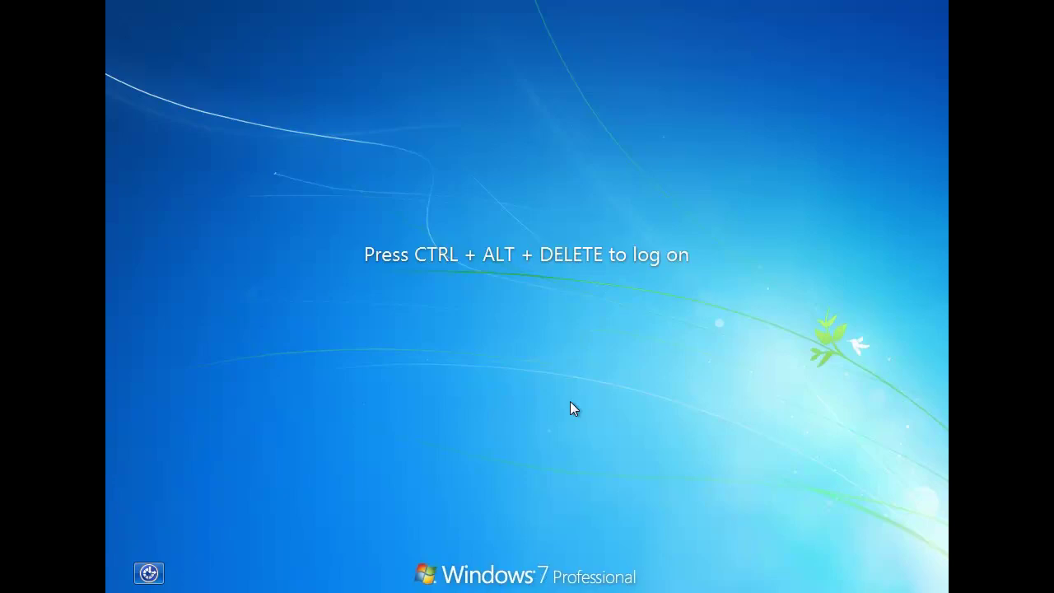
{"action": "key", "text": "ctrl+alt+Delete"}
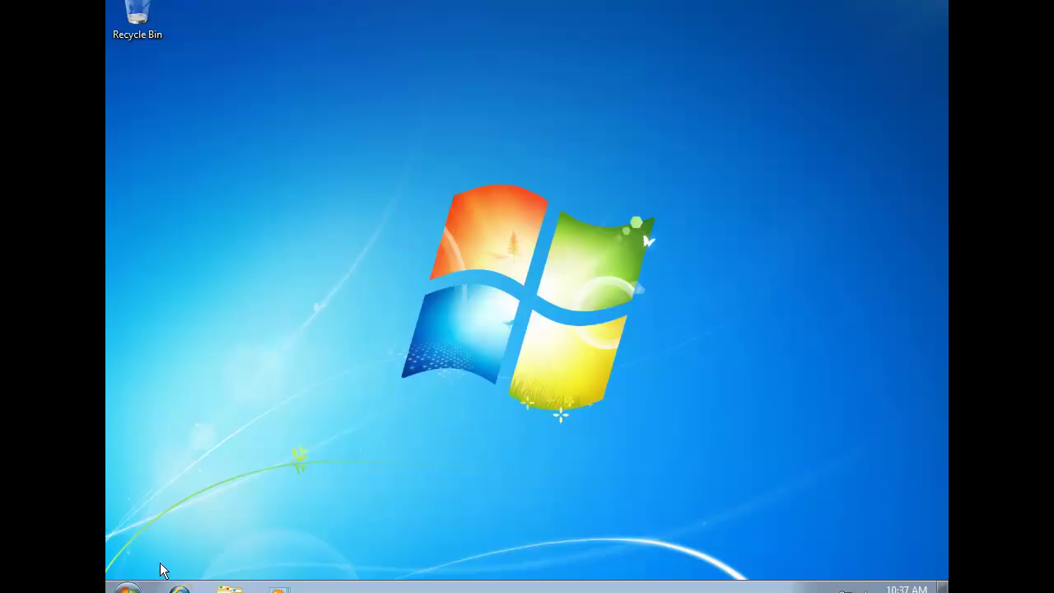
{"action": "left_click", "coordinate": [128, 588]}
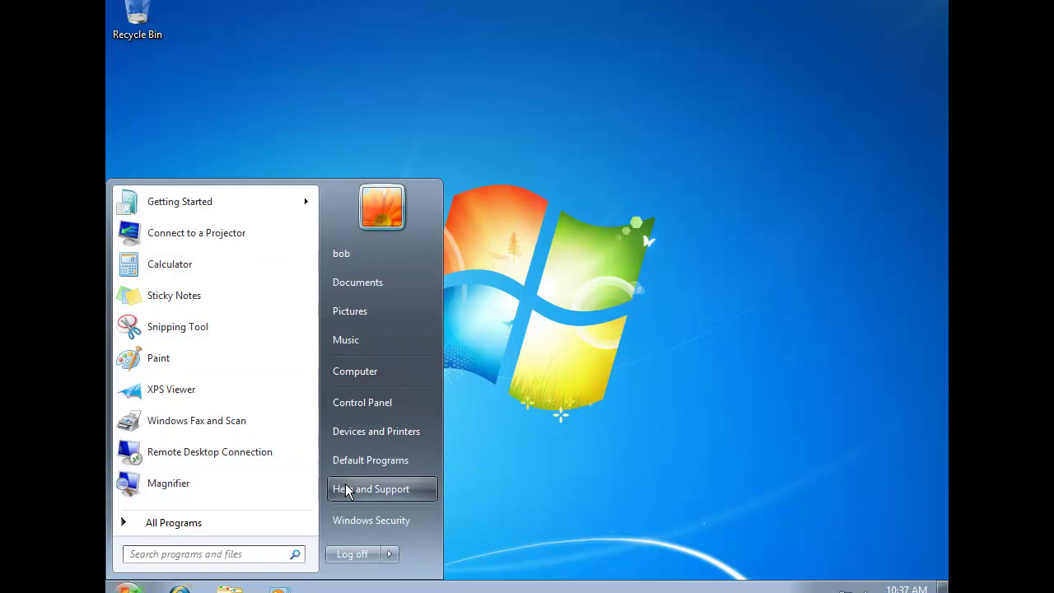
{"action": "left_click", "coordinate": [540, 450]}
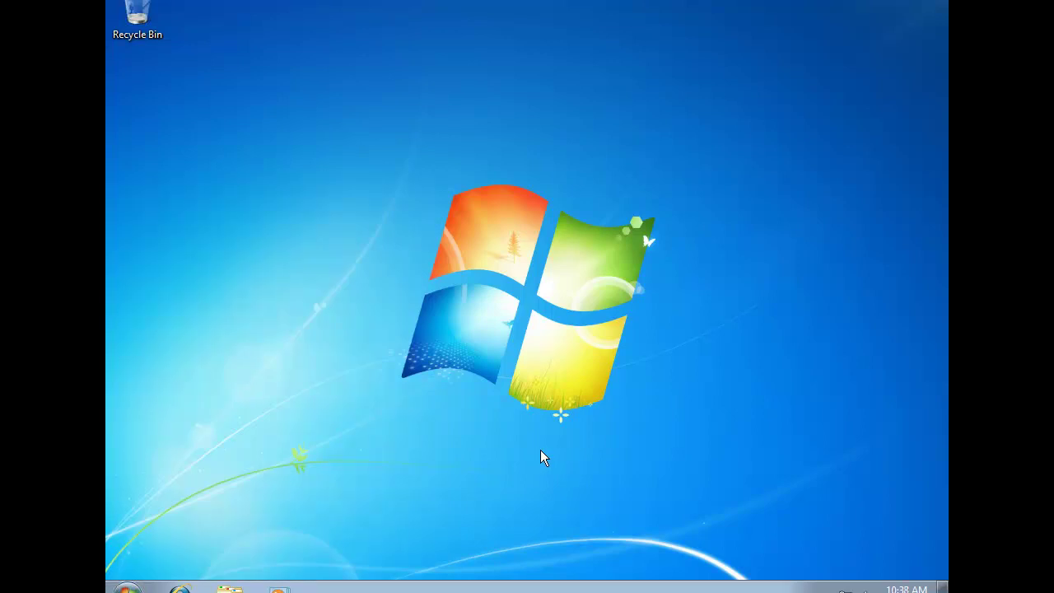
{"action": "key", "text": "Tab"}
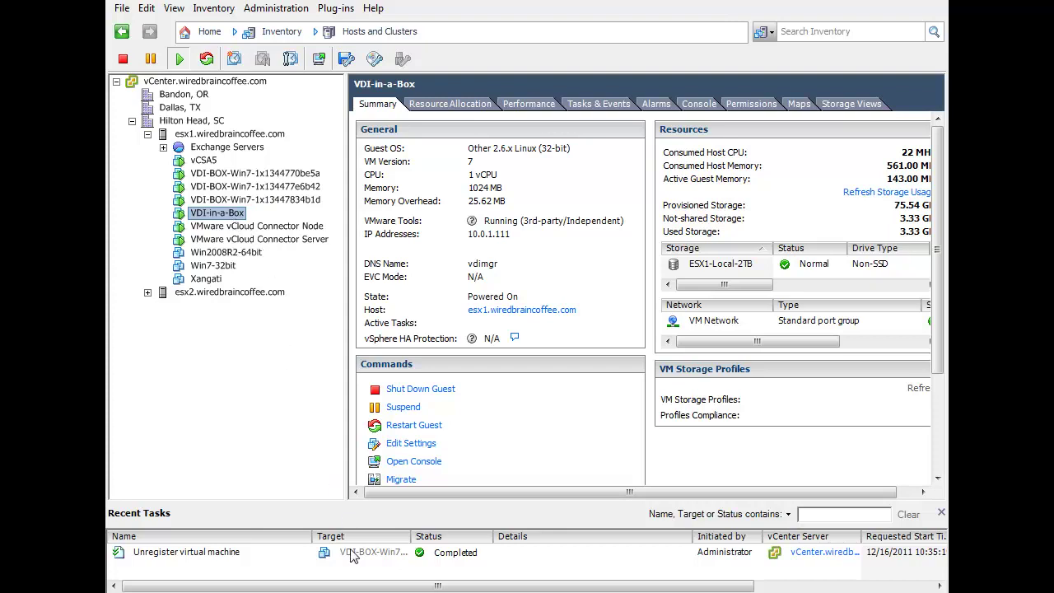
Bring back the VDI-in-a-Box Desktops summary: 43% capacity, 1 in use, 2 starting
{"action": "left_click", "coordinate": [355, 591]}
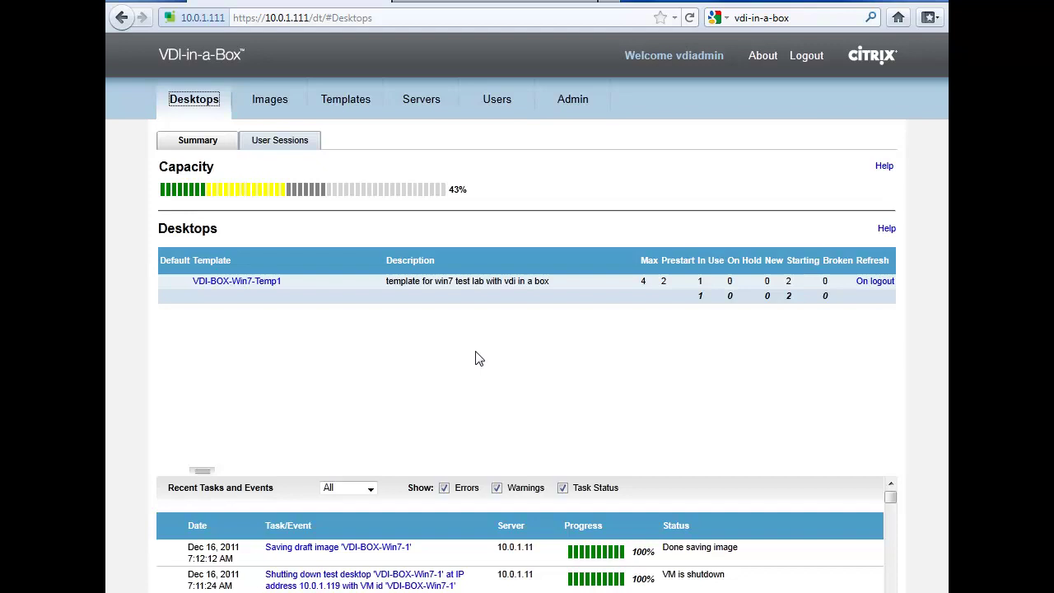